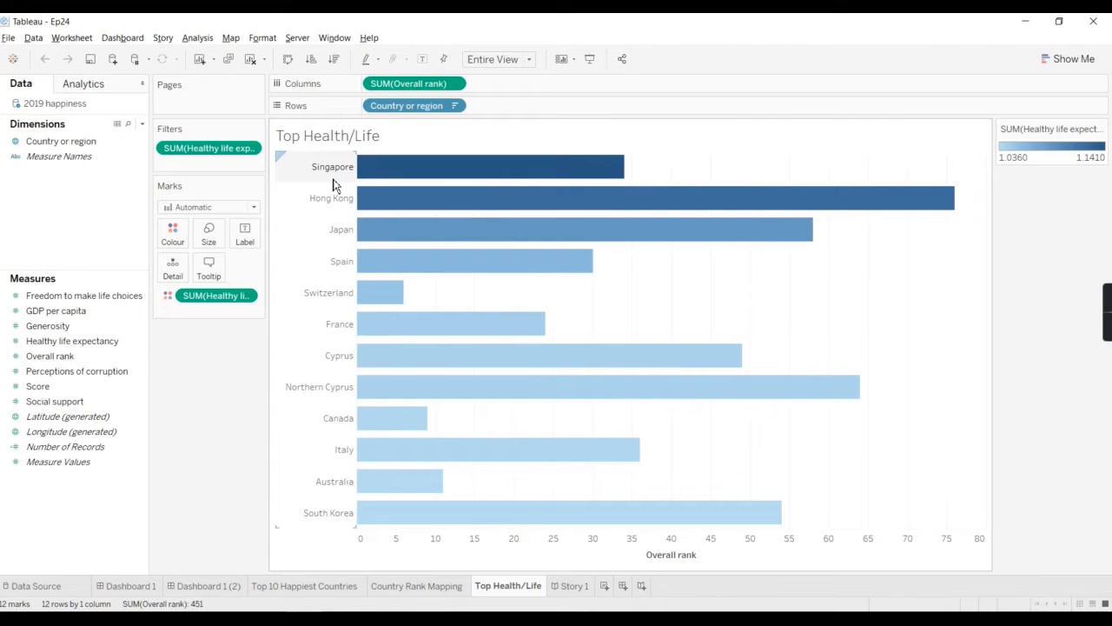
Step: Remove the Healthy life expectancy filter and colour encoding from the Top Health/Life sheet
{"action": "mouse_move", "coordinate": [391, 183]}
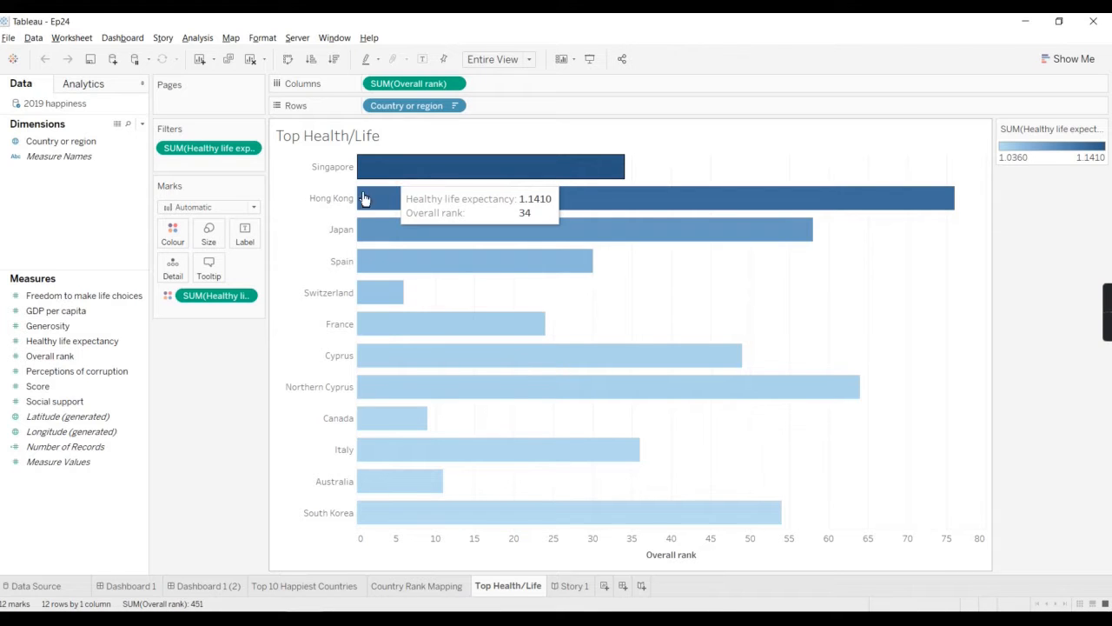
{"action": "mouse_move", "coordinate": [212, 149]}
{"action": "left_mouse_down"}
{"action": "mouse_move", "coordinate": [199, 551]}
{"action": "mouse_move", "coordinate": [218, 297]}
{"action": "mouse_move", "coordinate": [217, 478]}
{"action": "left_mouse_up"}
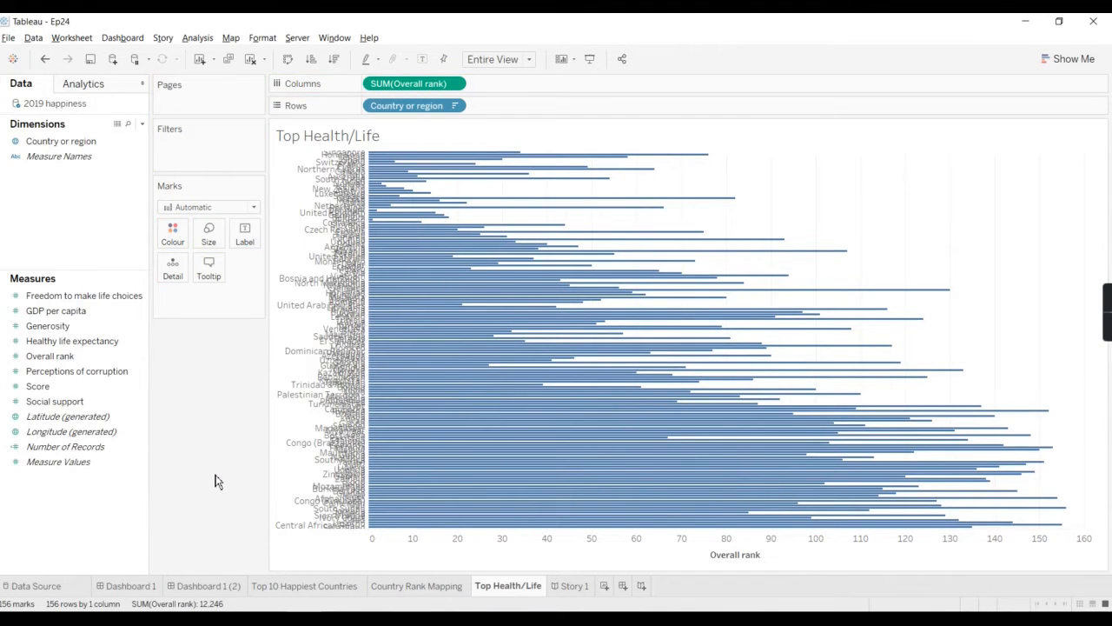
{"action": "mouse_move", "coordinate": [482, 171]}
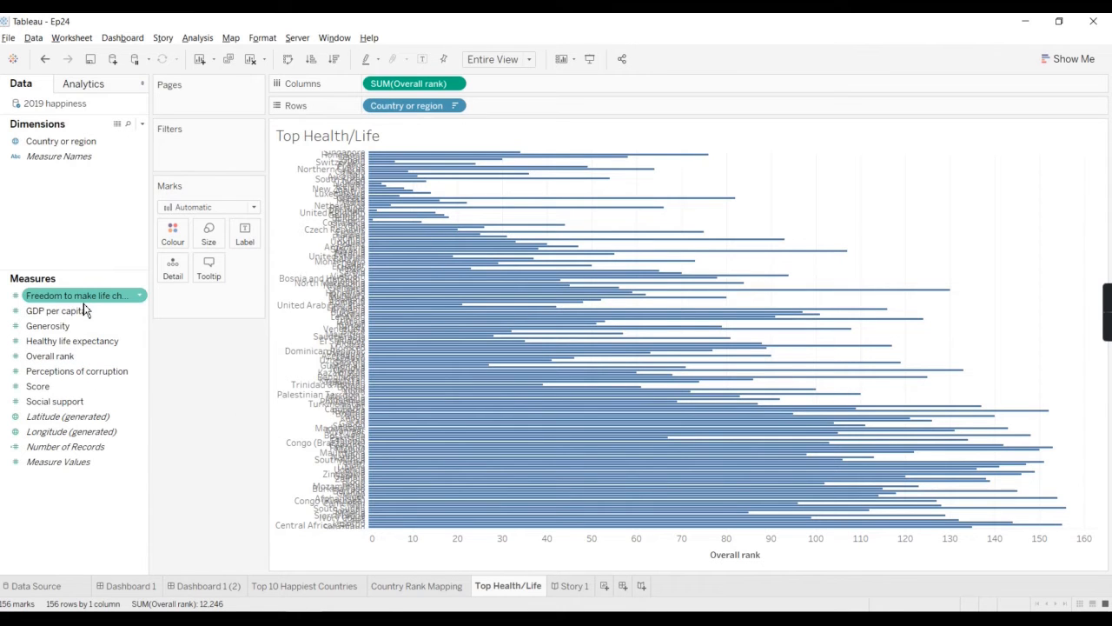
Step: Filter the chart on the sum of Overall rank, with a range of 1 to 50
{"action": "left_click_drag", "start_coordinate": [49, 356], "coordinate": [208, 169]}
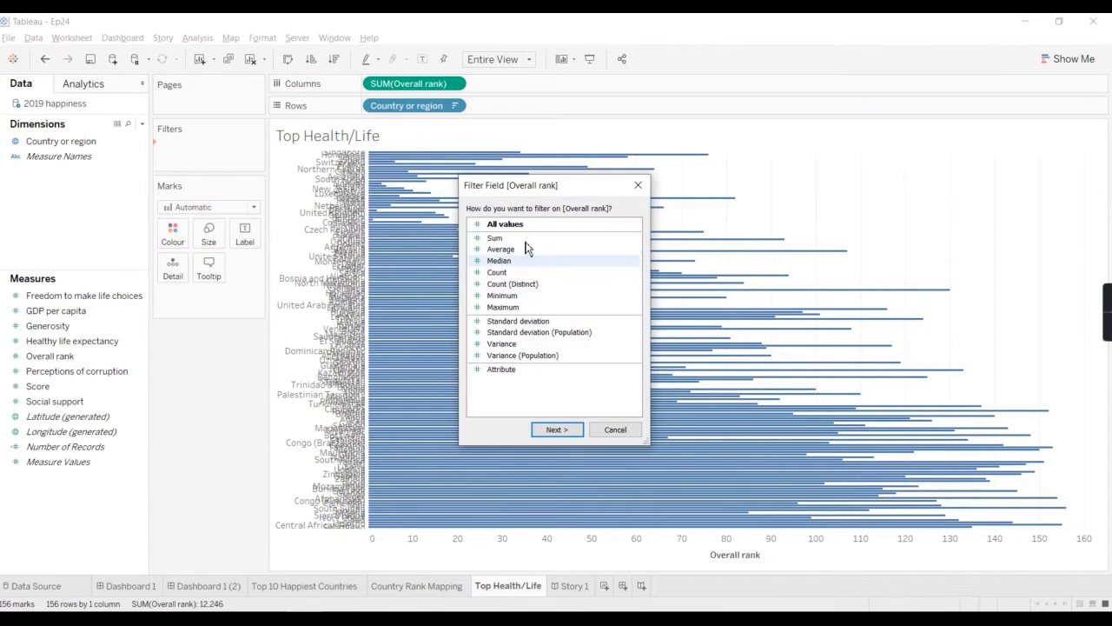
{"action": "left_click", "coordinate": [563, 429]}
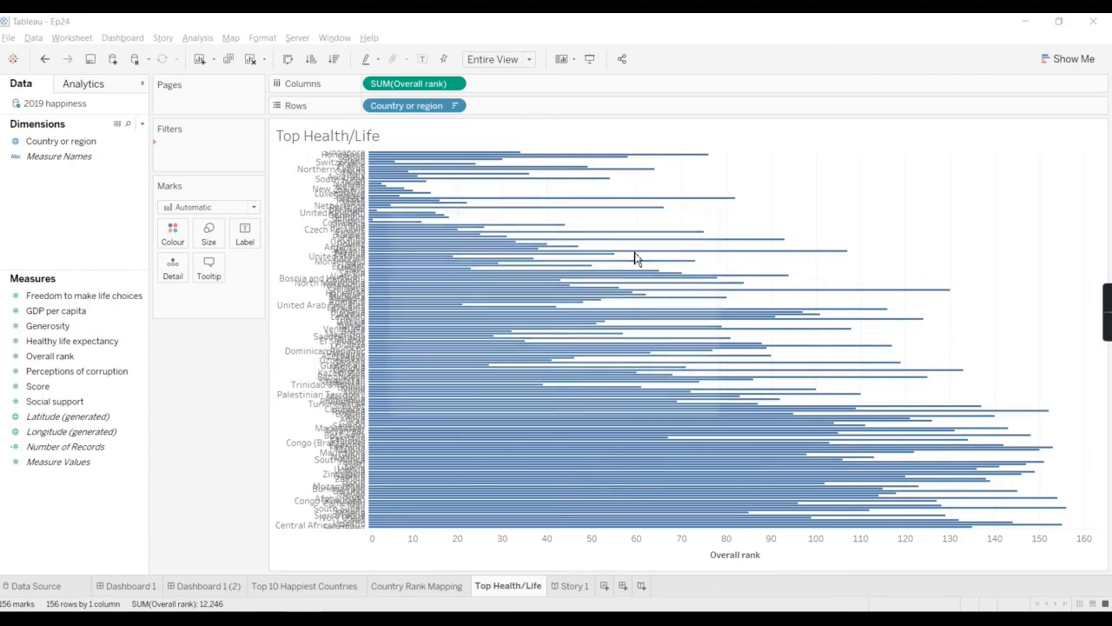
{"action": "double_click", "coordinate": [645, 315]}
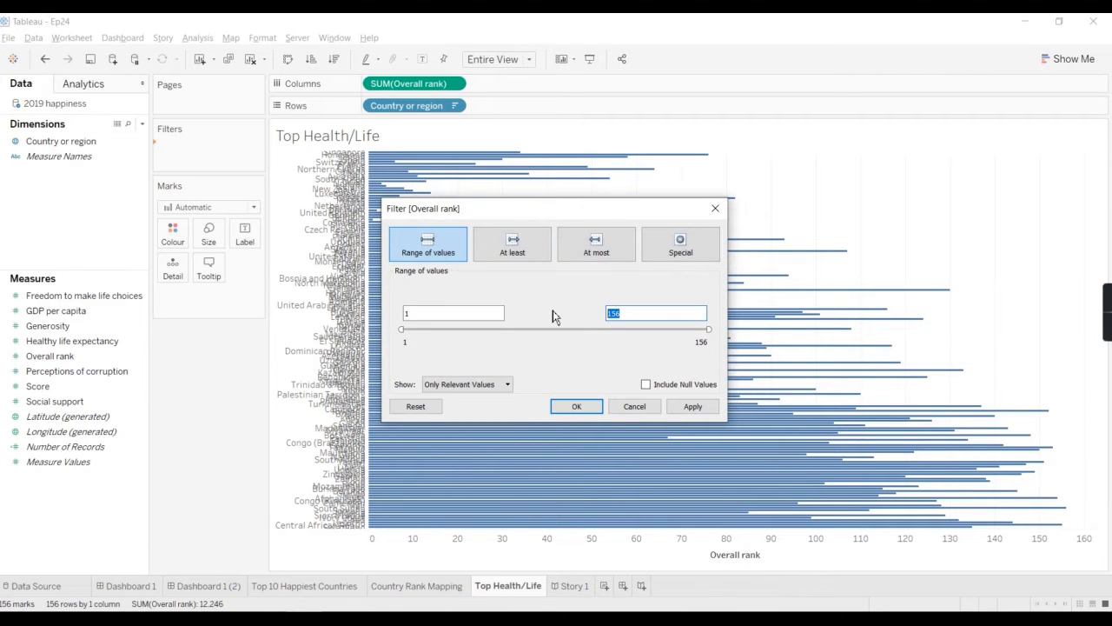
{"action": "left_click", "coordinate": [586, 405]}
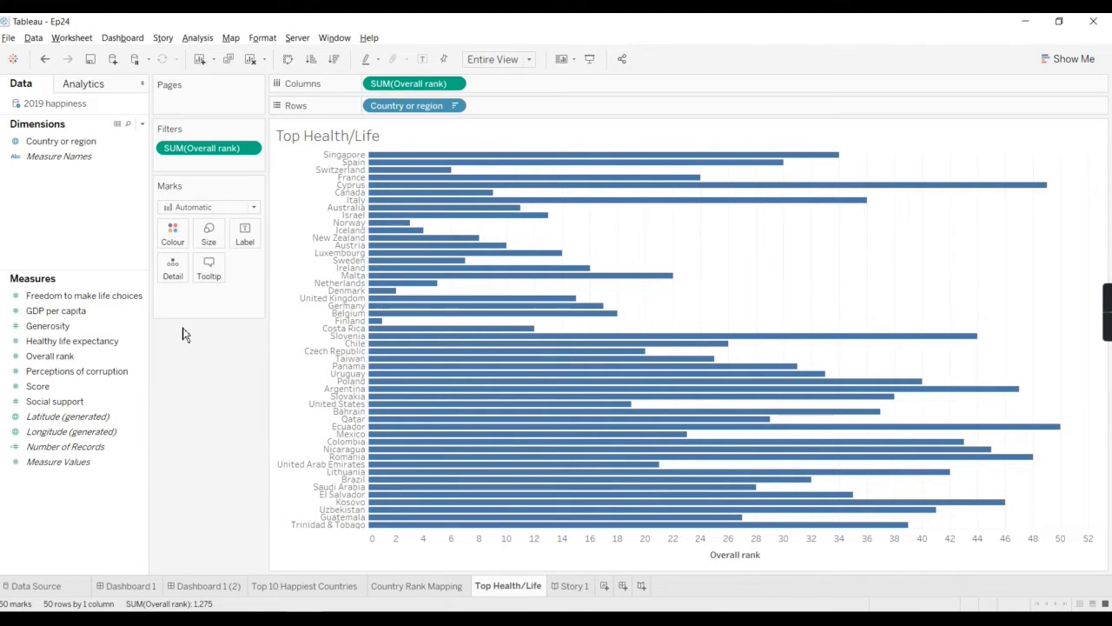
Step: Clear the existing sort on Country or region and sort it by field, using the sum of Overall rank in ascending order
{"action": "left_click", "coordinate": [455, 111]}
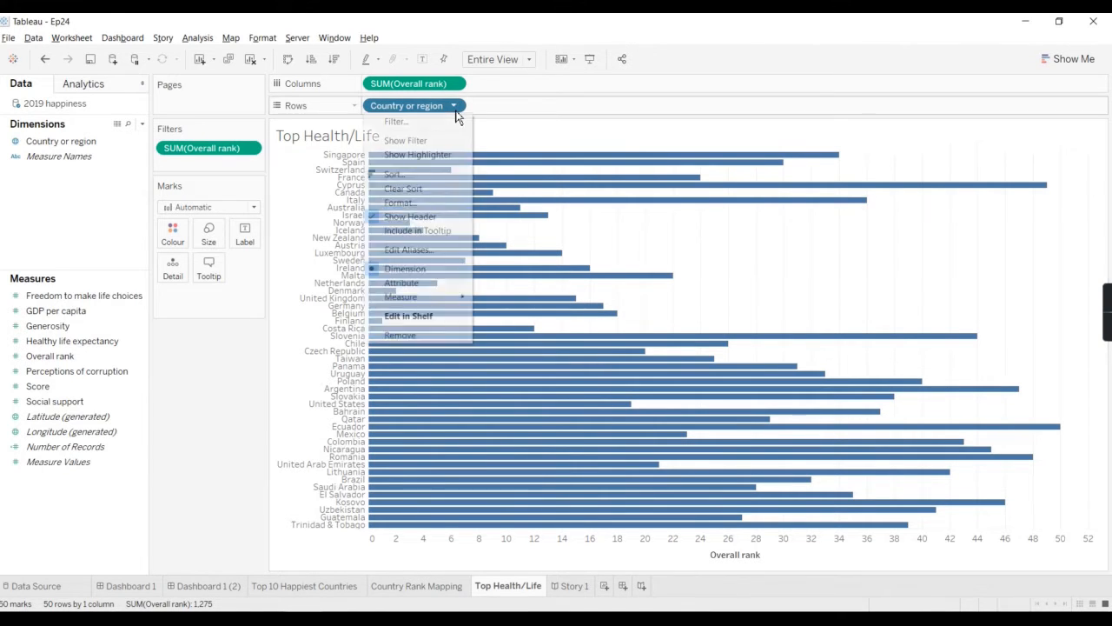
{"action": "left_click", "coordinate": [423, 188]}
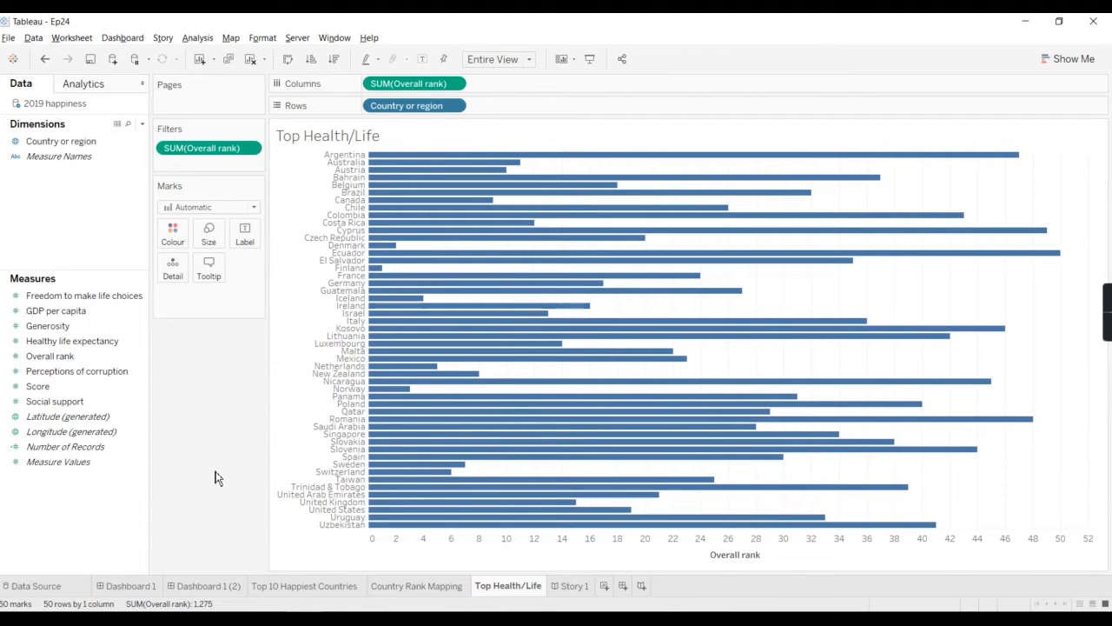
{"action": "left_click", "coordinate": [454, 106]}
{"action": "left_click", "coordinate": [412, 176]}
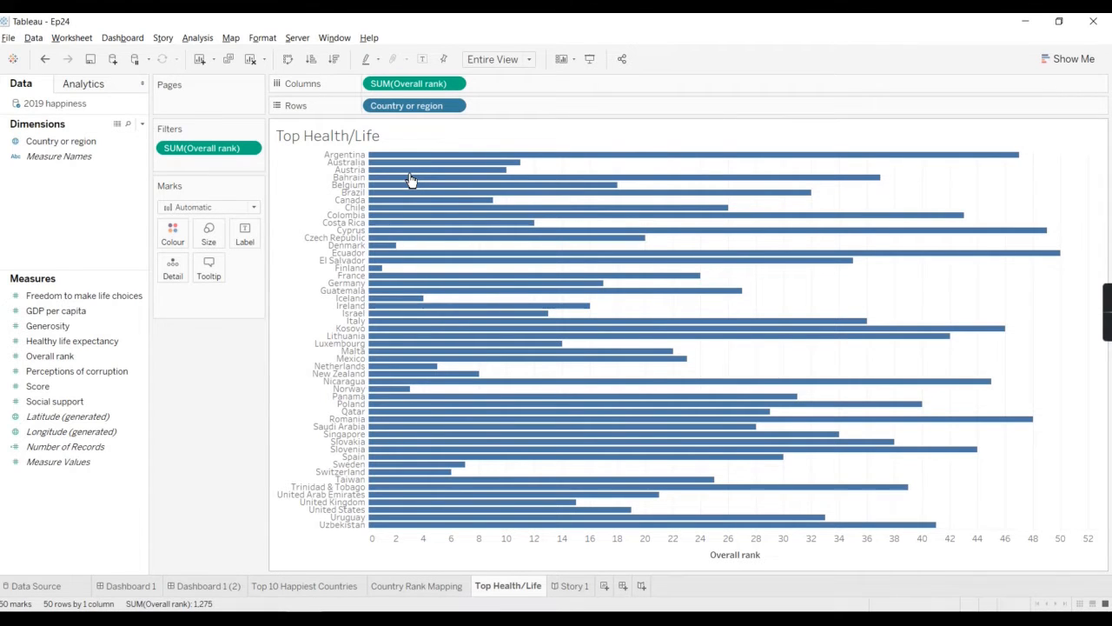
{"action": "left_click", "coordinate": [528, 271]}
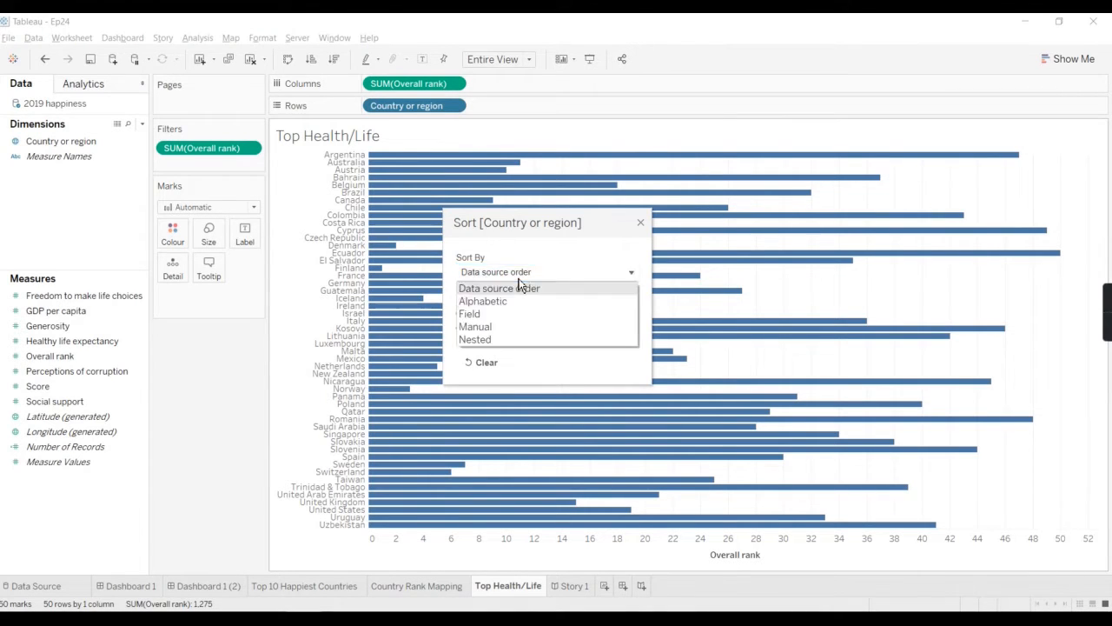
{"action": "left_click", "coordinate": [500, 315]}
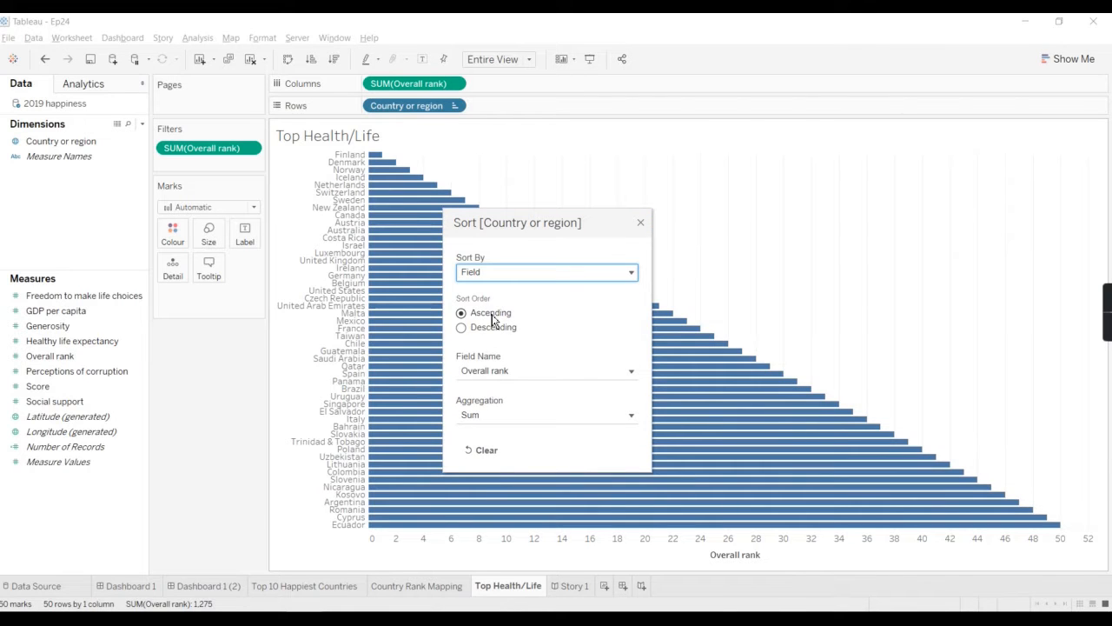
{"action": "left_click", "coordinate": [640, 222]}
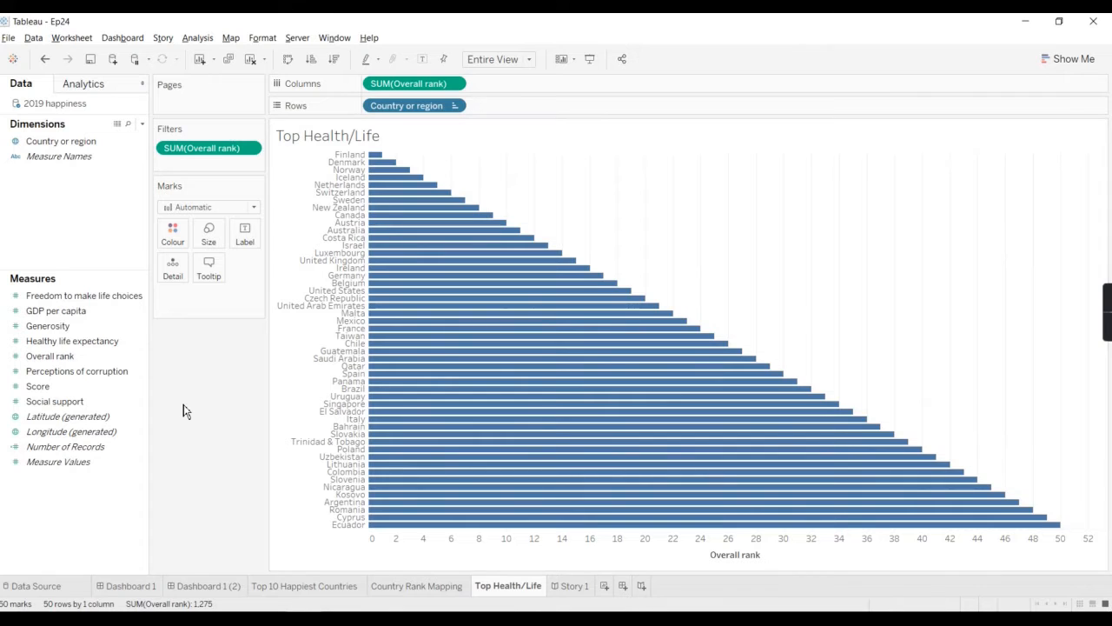
Step: Add a filter on the sum of Healthy life expectancy with a minimum value of 1
{"action": "left_click", "coordinate": [95, 341]}
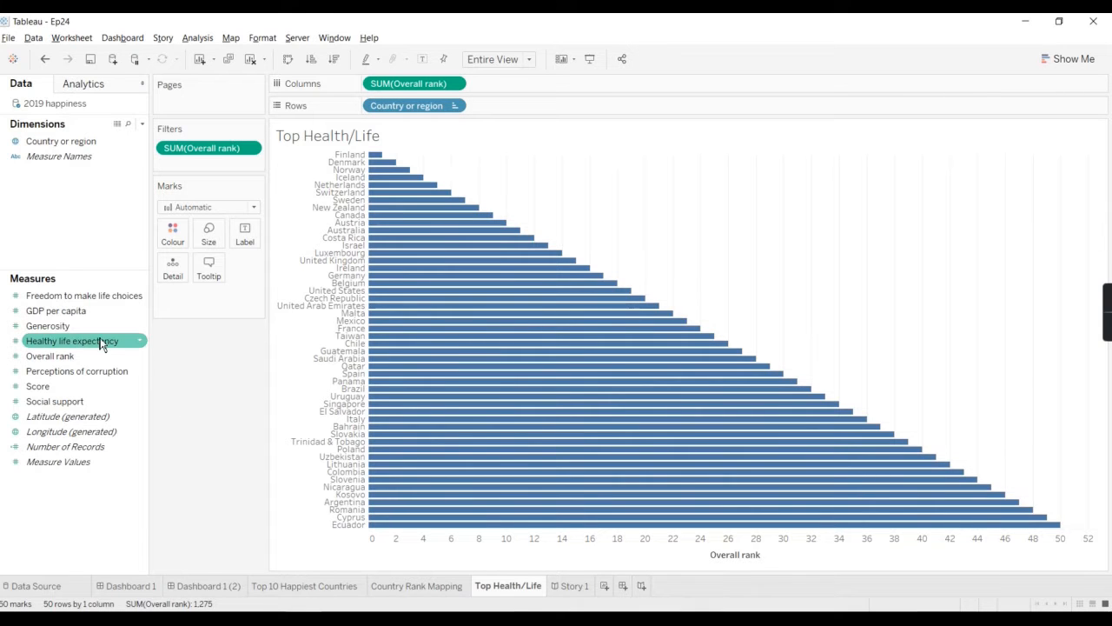
{"action": "left_click_drag", "start_coordinate": [91, 320], "coordinate": [198, 177]}
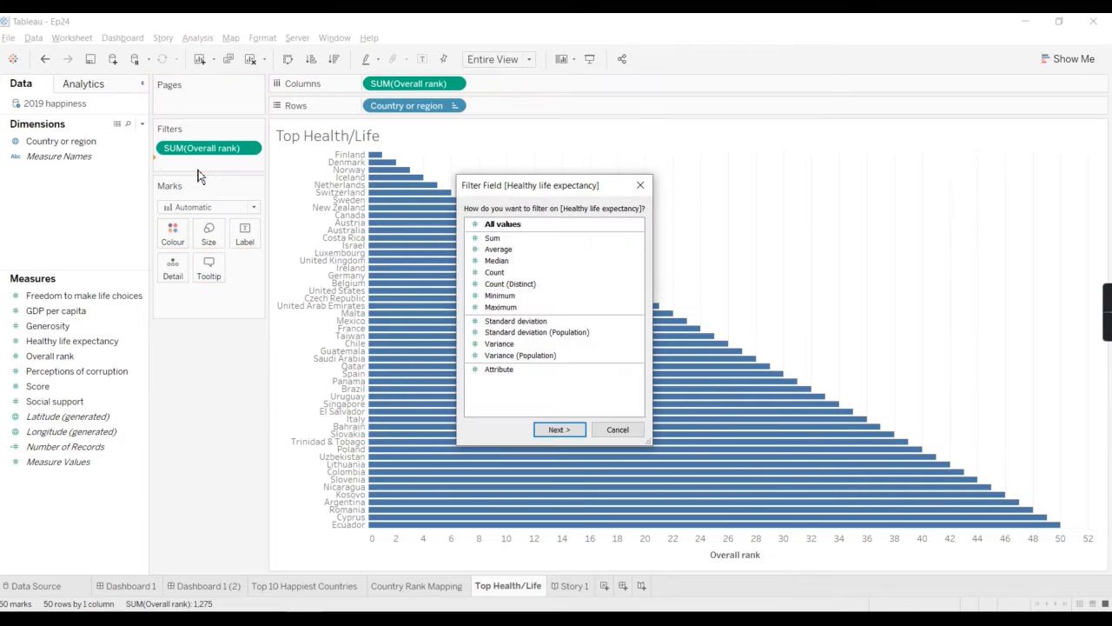
{"action": "left_click", "coordinate": [505, 239]}
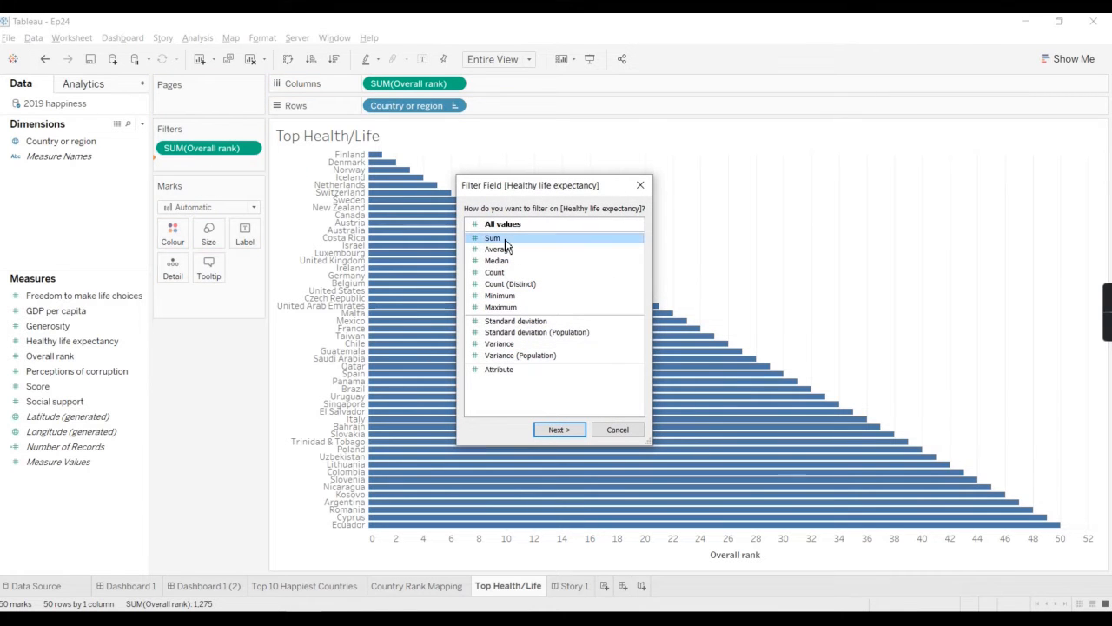
{"action": "left_click", "coordinate": [549, 433]}
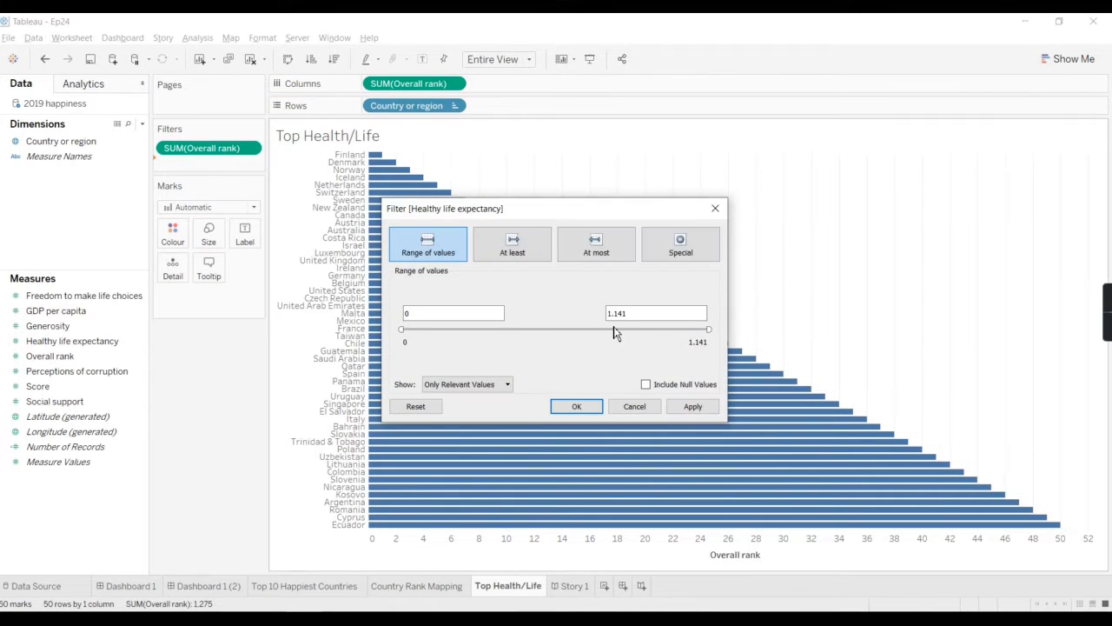
{"action": "left_click", "coordinate": [460, 313]}
{"action": "double_click", "coordinate": [450, 311]}
{"action": "type", "text": "1"}
{"action": "left_click", "coordinate": [685, 407]}
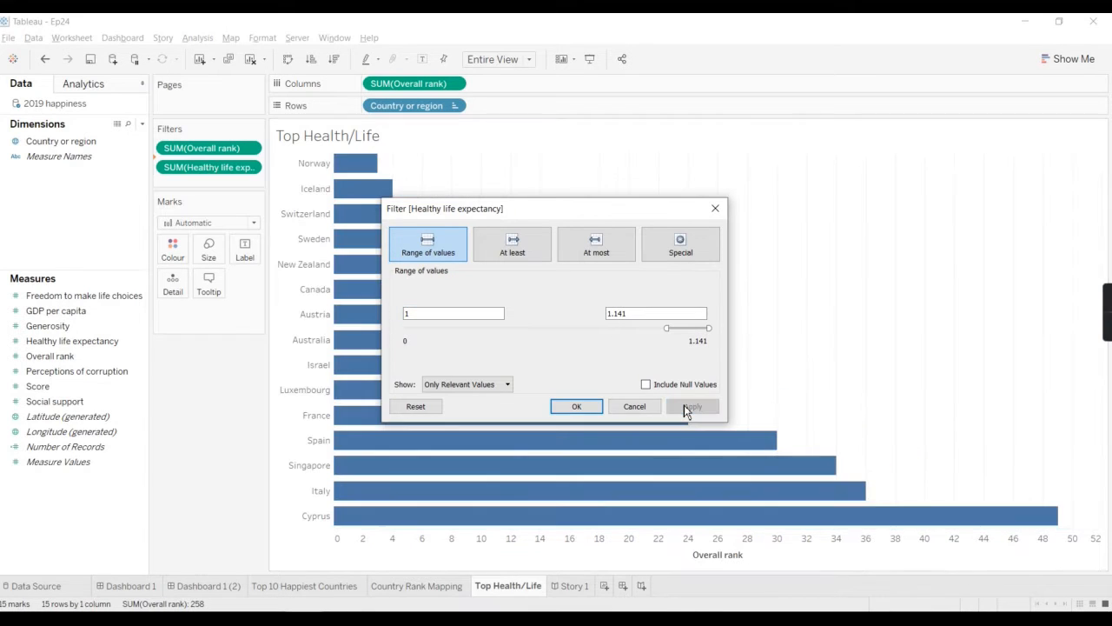
{"action": "left_click", "coordinate": [580, 407]}
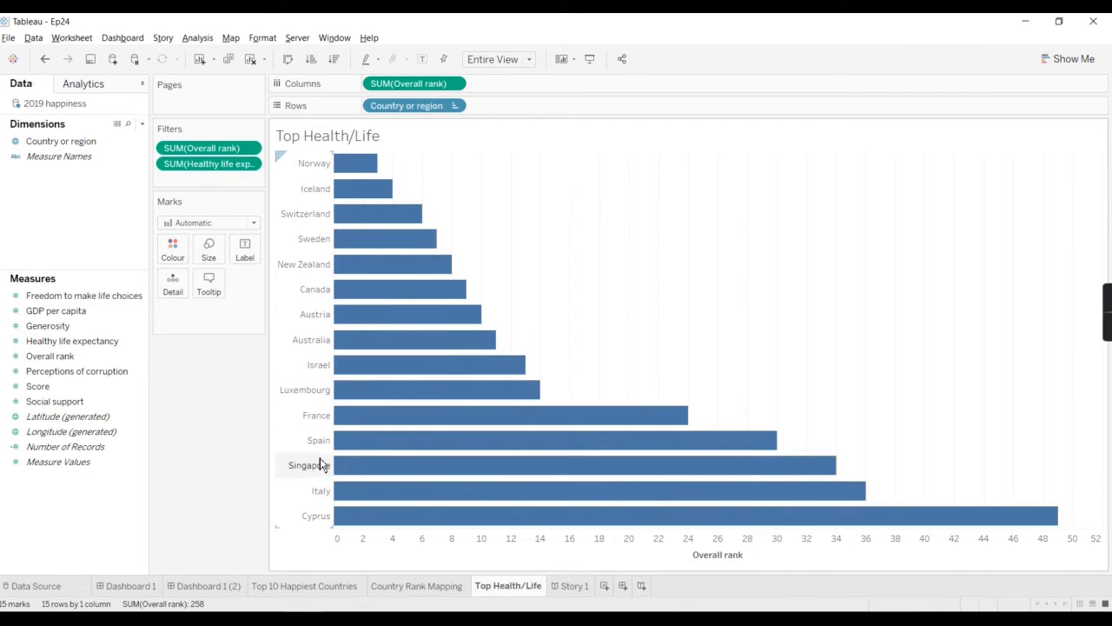
Step: Add a filter on the sum of Generosity with a minimum value of 0.25
{"action": "left_click", "coordinate": [79, 346]}
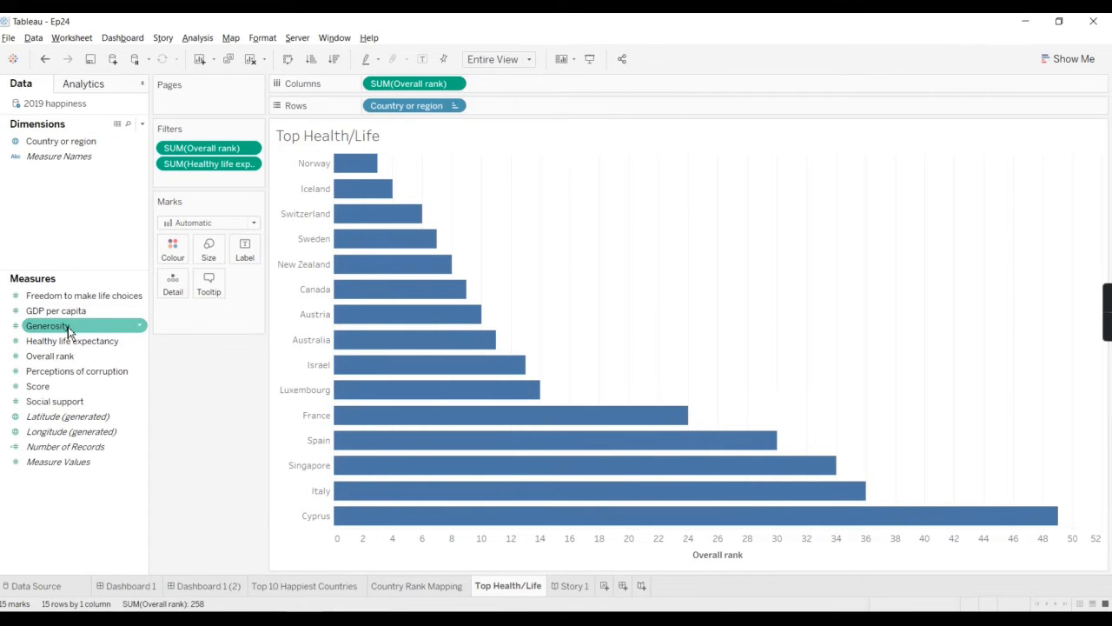
{"action": "left_click_drag", "start_coordinate": [66, 331], "coordinate": [190, 185]}
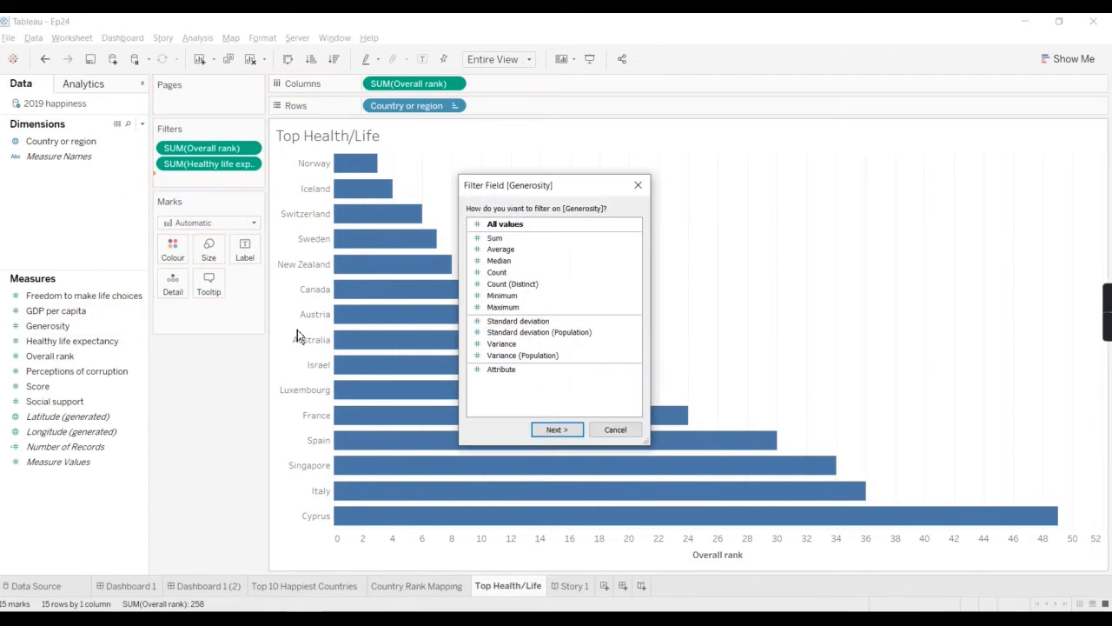
{"action": "left_click", "coordinate": [526, 239]}
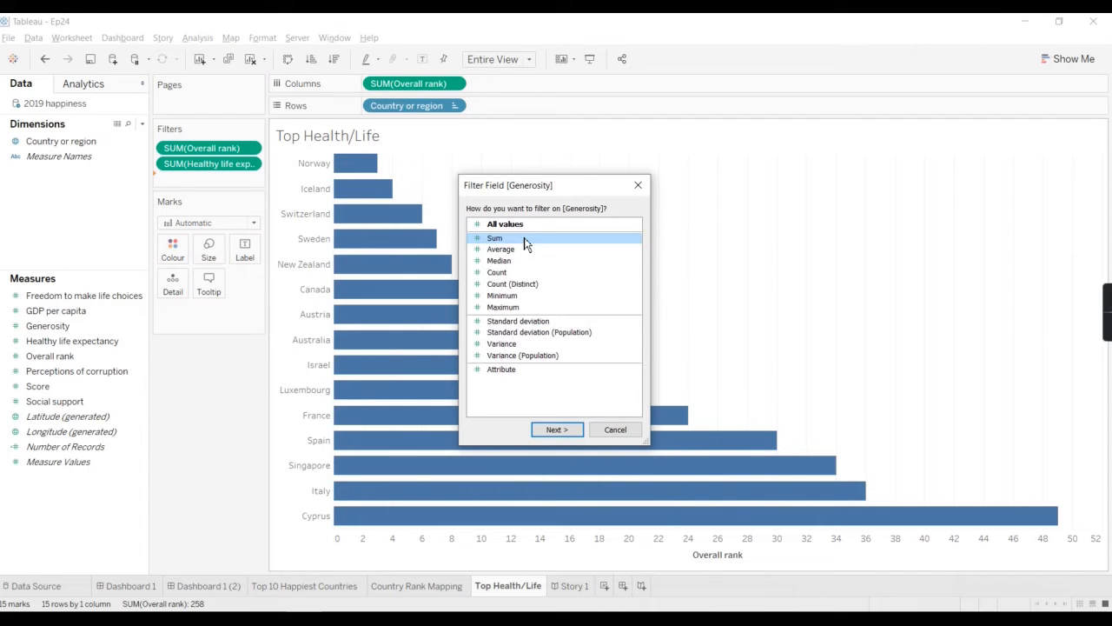
{"action": "left_click", "coordinate": [574, 431]}
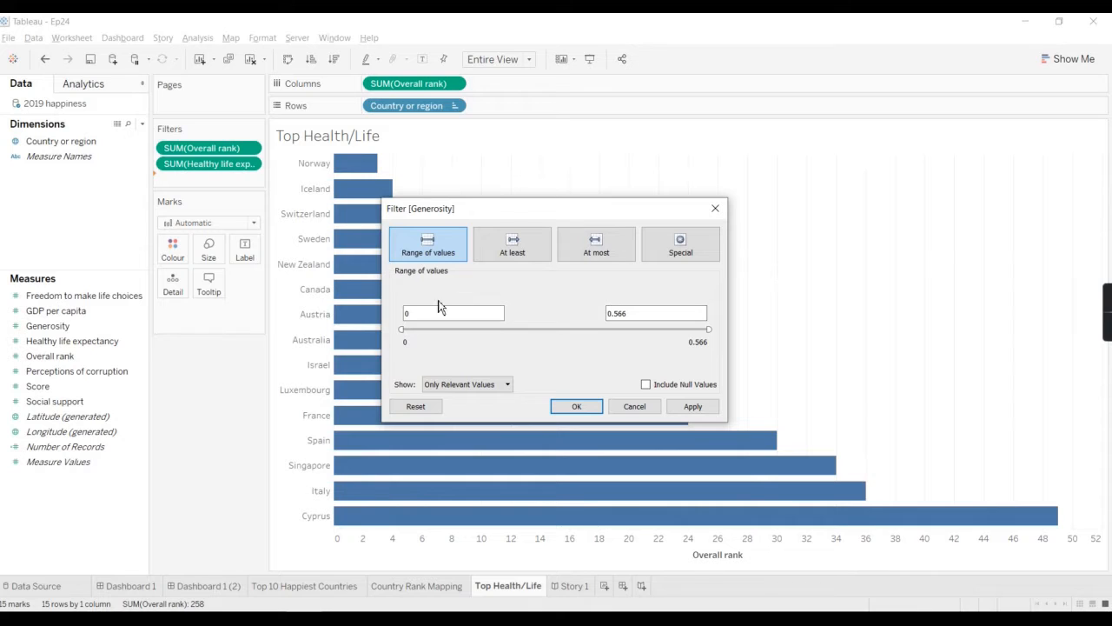
{"action": "left_click_drag", "start_coordinate": [419, 313], "coordinate": [318, 310]}
{"action": "type", "text": "0.25"}
{"action": "left_click", "coordinate": [712, 407]}
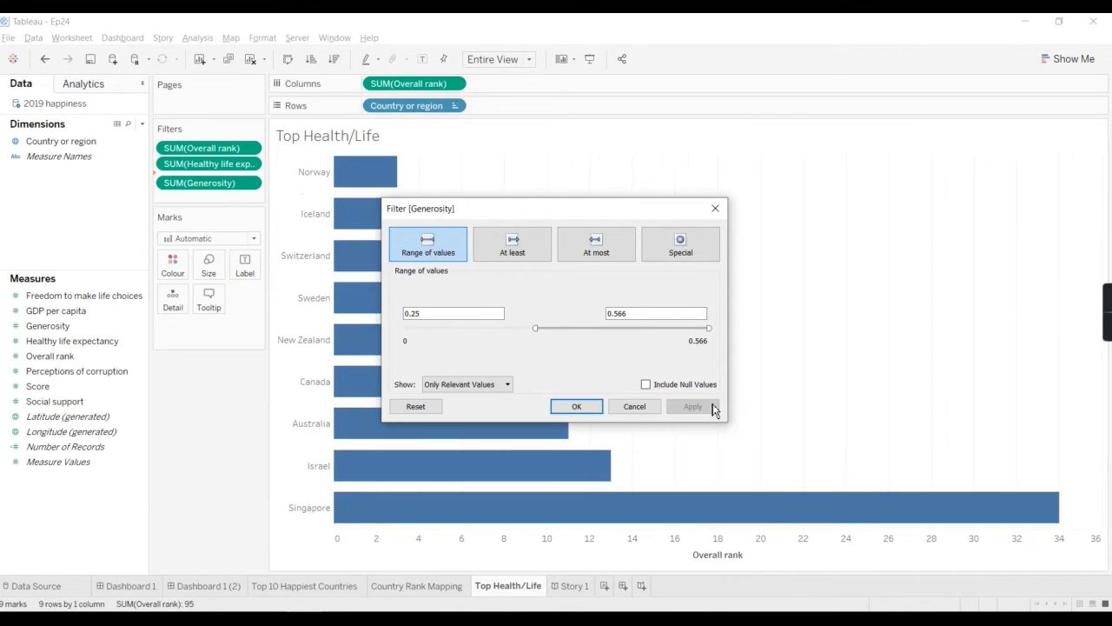
{"action": "left_click", "coordinate": [585, 408]}
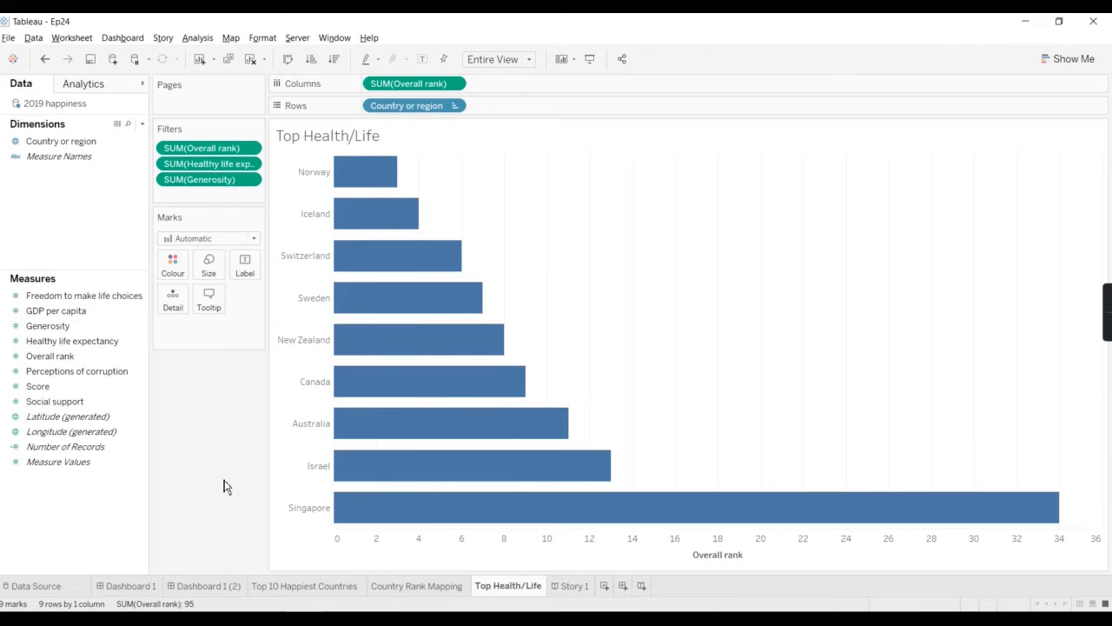
Step: Try the Line, Area and Shape mark types on the Overall rank chart
{"action": "mouse_move", "coordinate": [372, 517]}
{"action": "mouse_move", "coordinate": [386, 181]}
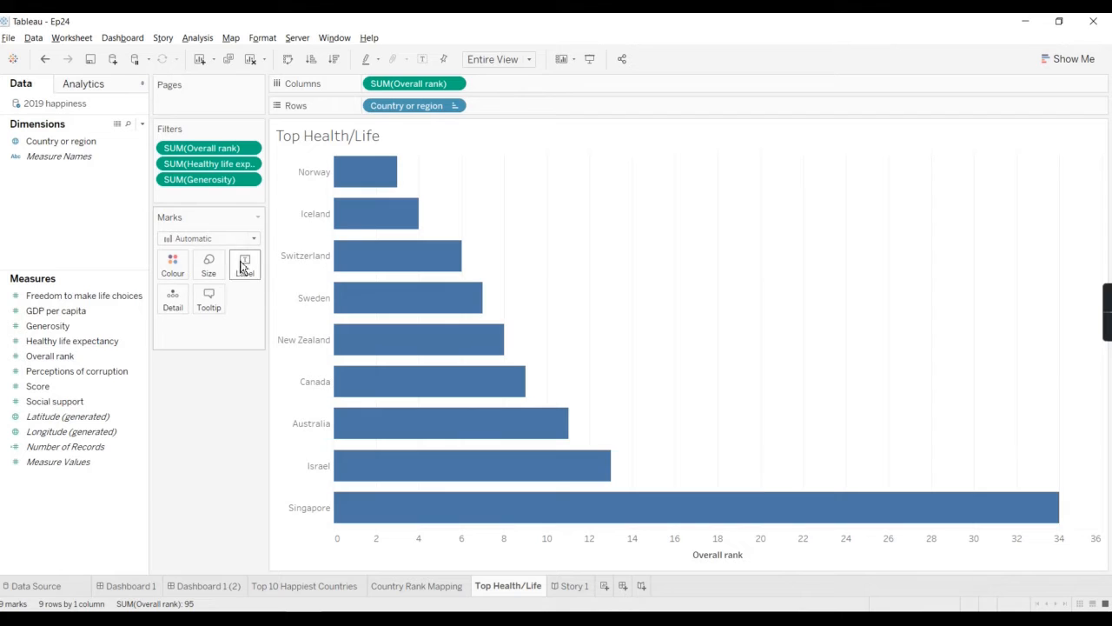
{"action": "left_click", "coordinate": [253, 240]}
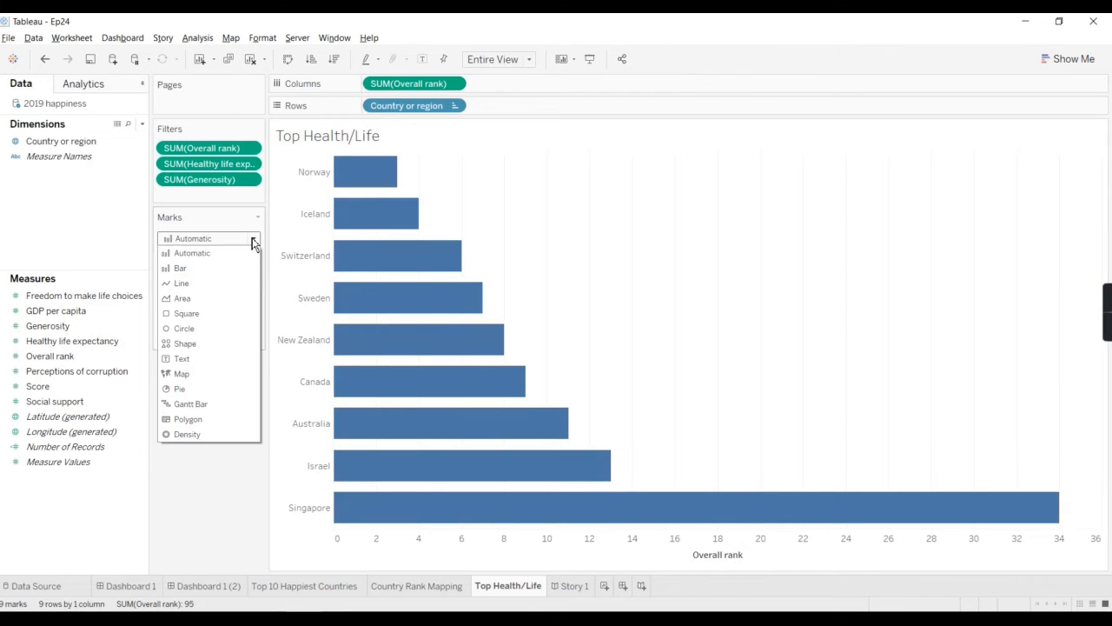
{"action": "left_click", "coordinate": [216, 283]}
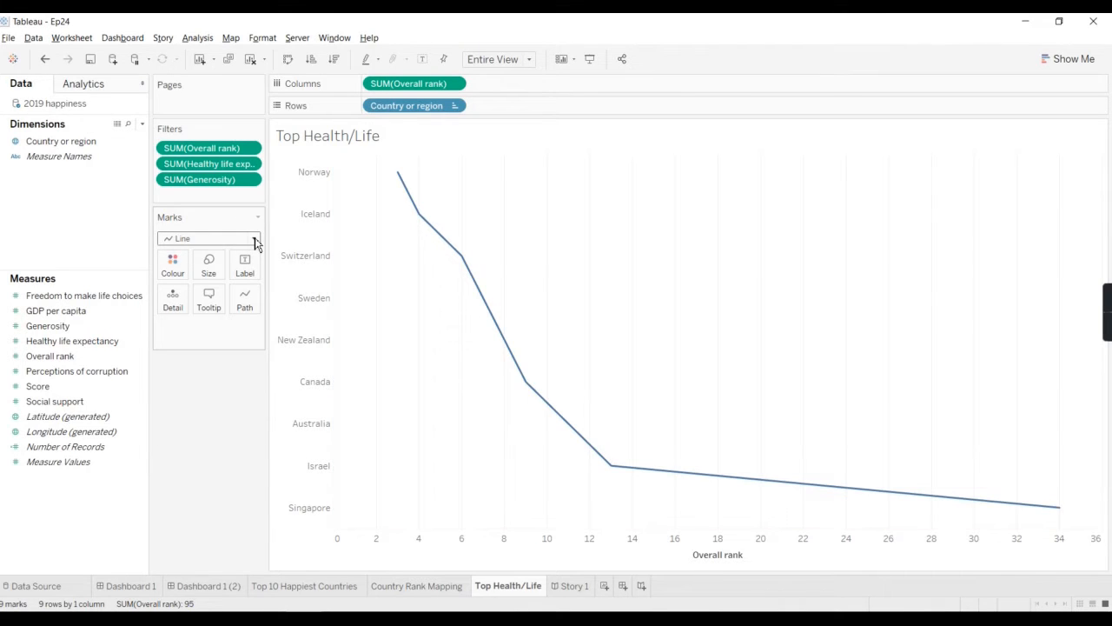
{"action": "left_click", "coordinate": [255, 239]}
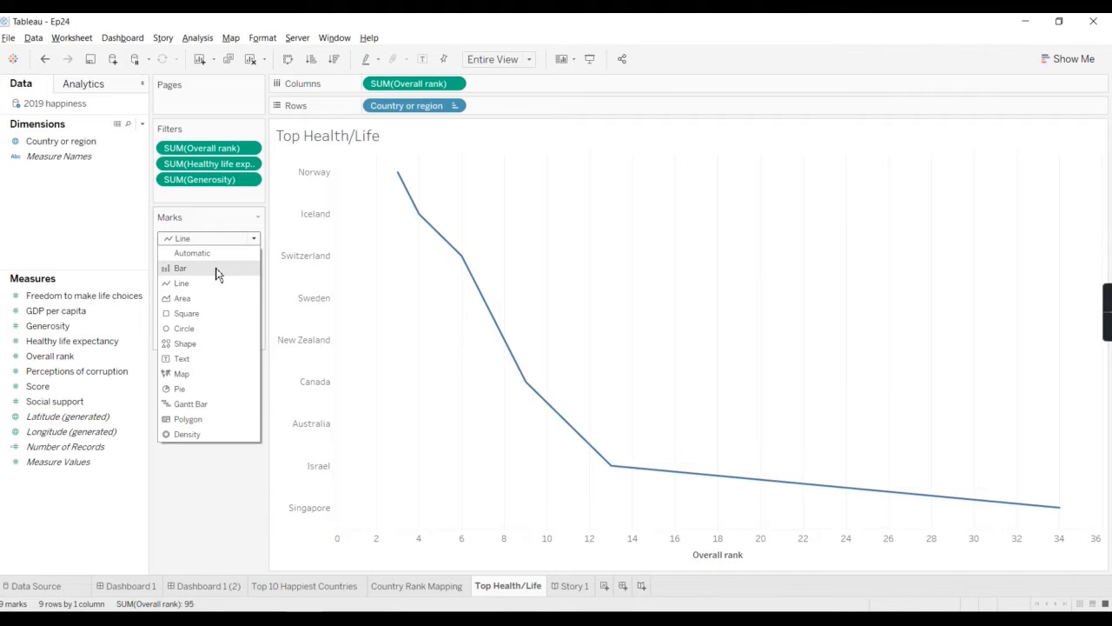
{"action": "left_click", "coordinate": [183, 303]}
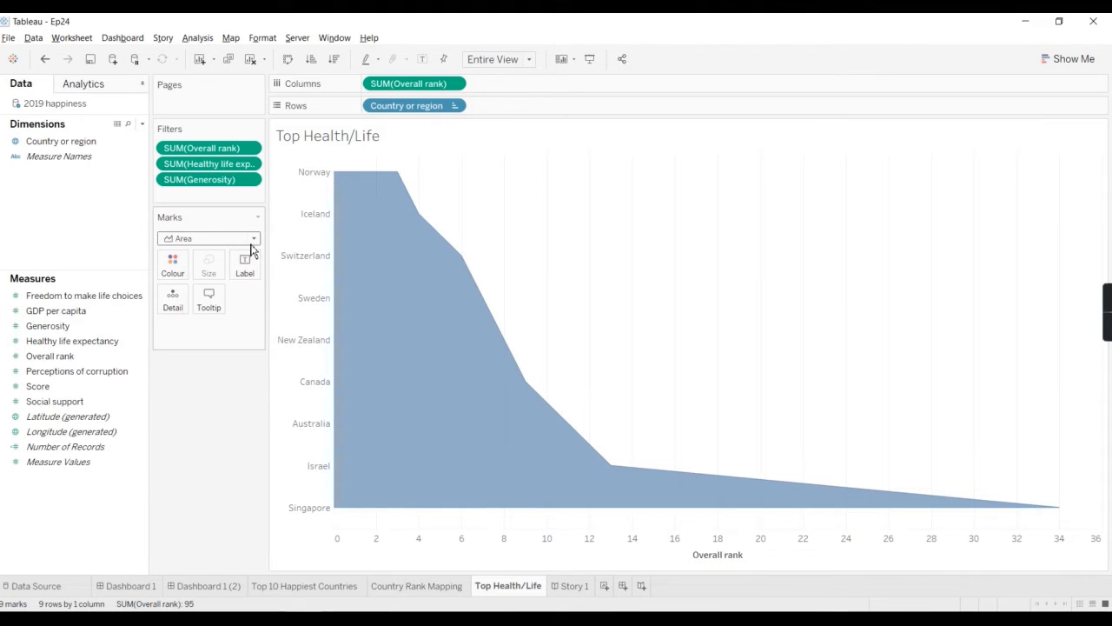
{"action": "left_click", "coordinate": [253, 238]}
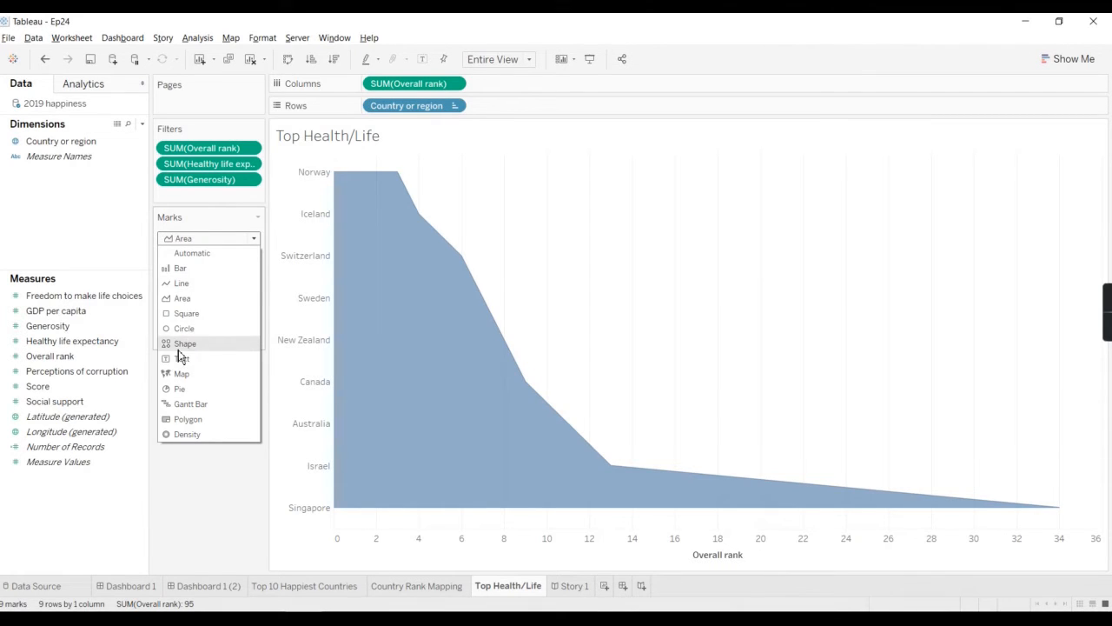
{"action": "left_click", "coordinate": [215, 344]}
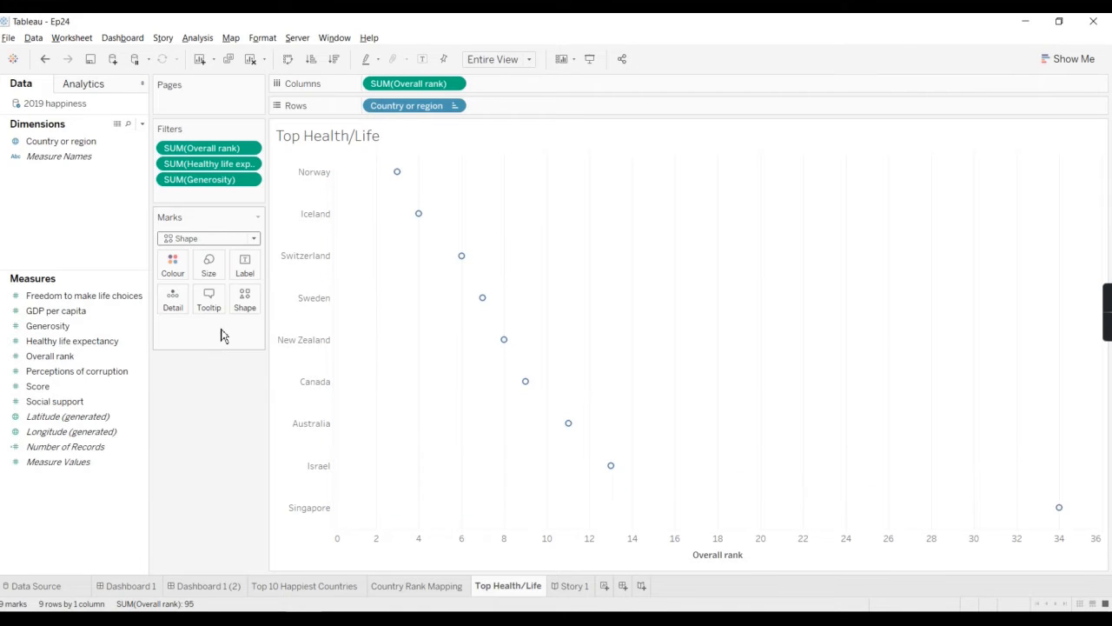
Step: Set the chart's mark type to Bar
{"action": "left_click", "coordinate": [228, 240]}
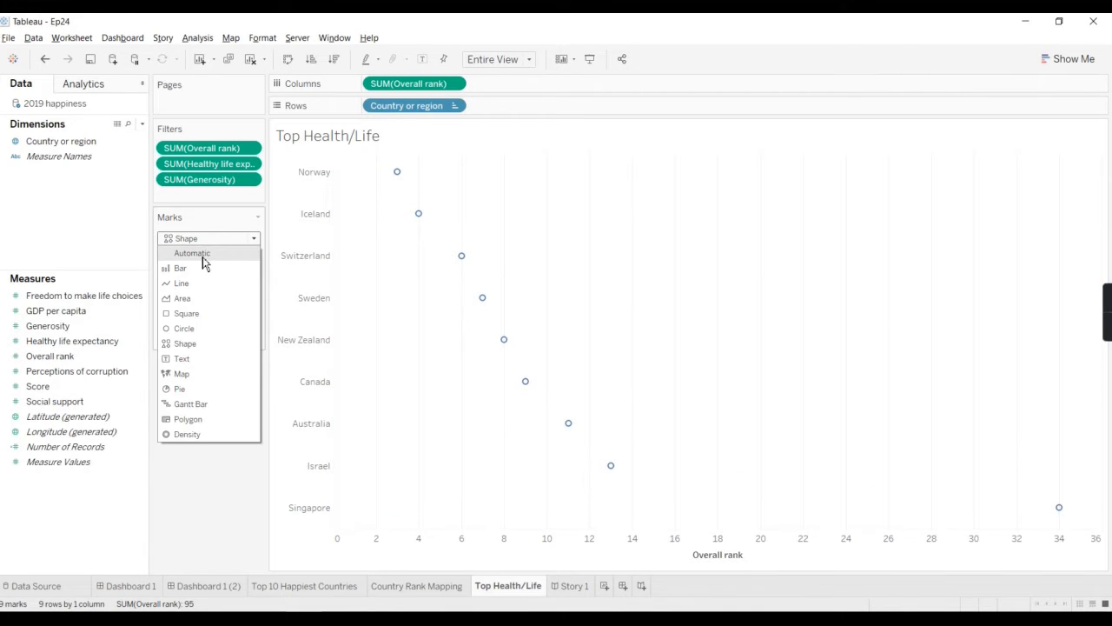
{"action": "left_click", "coordinate": [204, 267]}
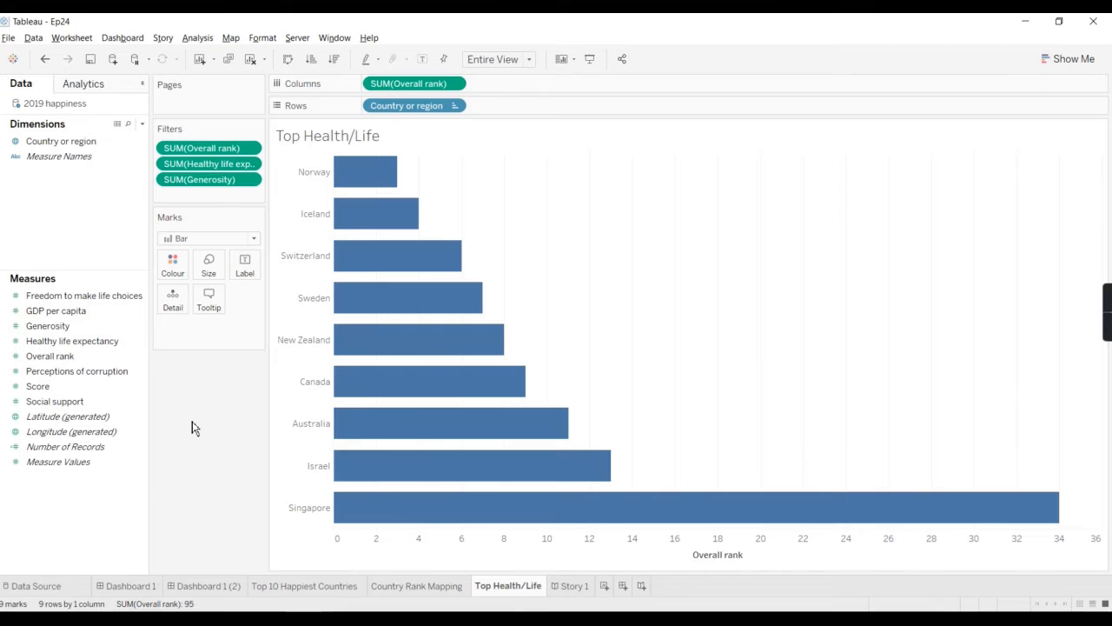
Step: Try the Gantt Bar mark type on the Overall rank chart and return it to Bar
{"action": "left_click", "coordinate": [184, 240]}
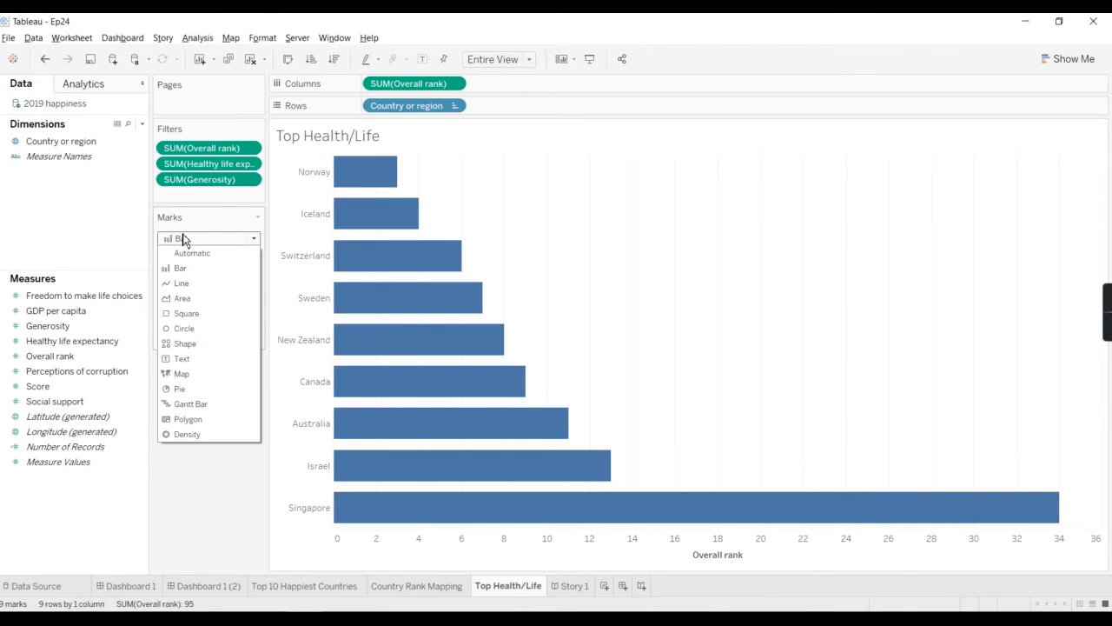
{"action": "left_click", "coordinate": [196, 404]}
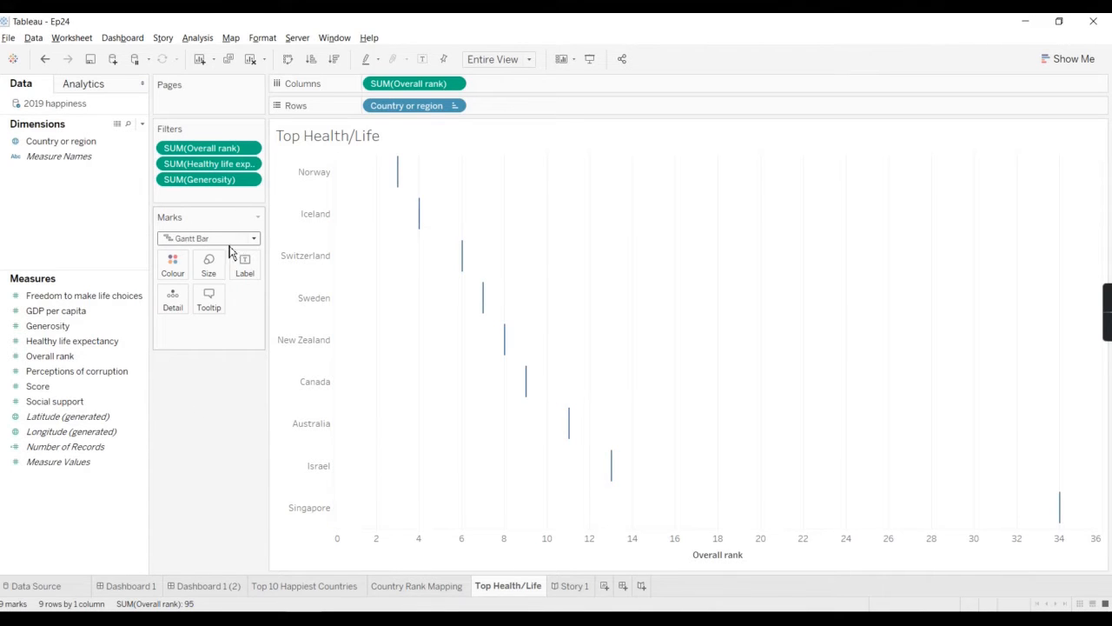
{"action": "left_click", "coordinate": [225, 242]}
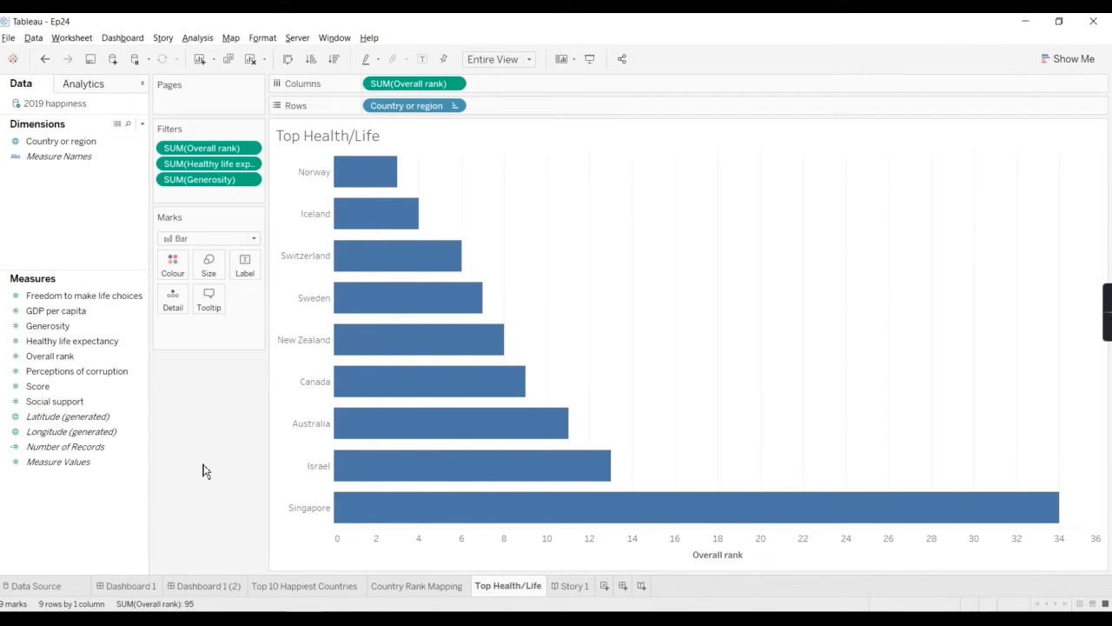
Step: Add the Freedom to make life choices measure to the columns after Overall rank
{"action": "left_click", "coordinate": [87, 294]}
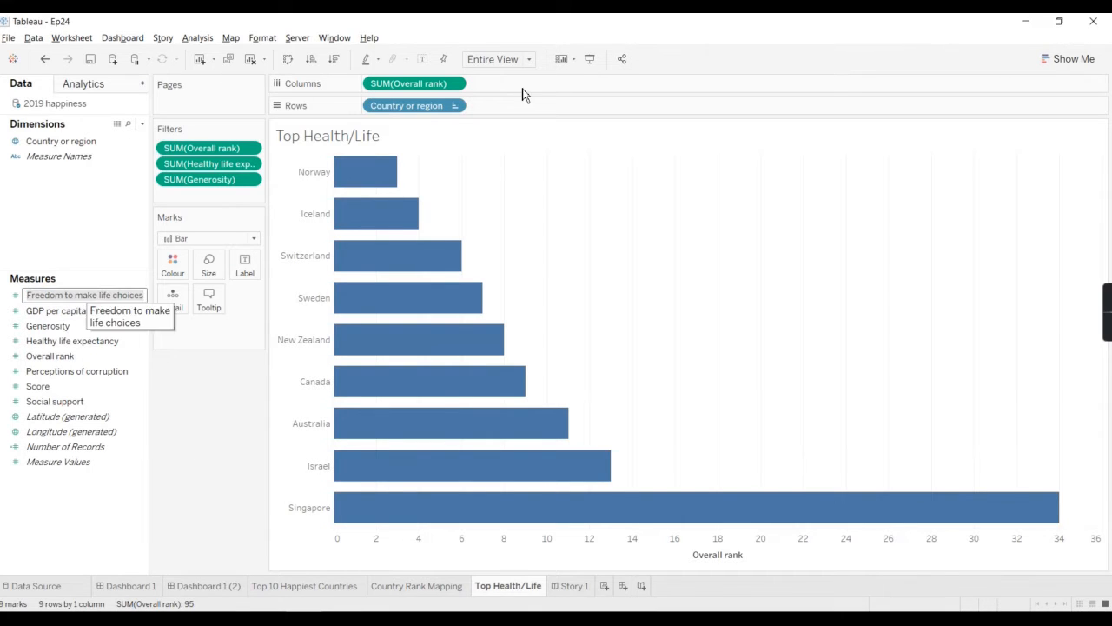
{"action": "left_click", "coordinate": [217, 420]}
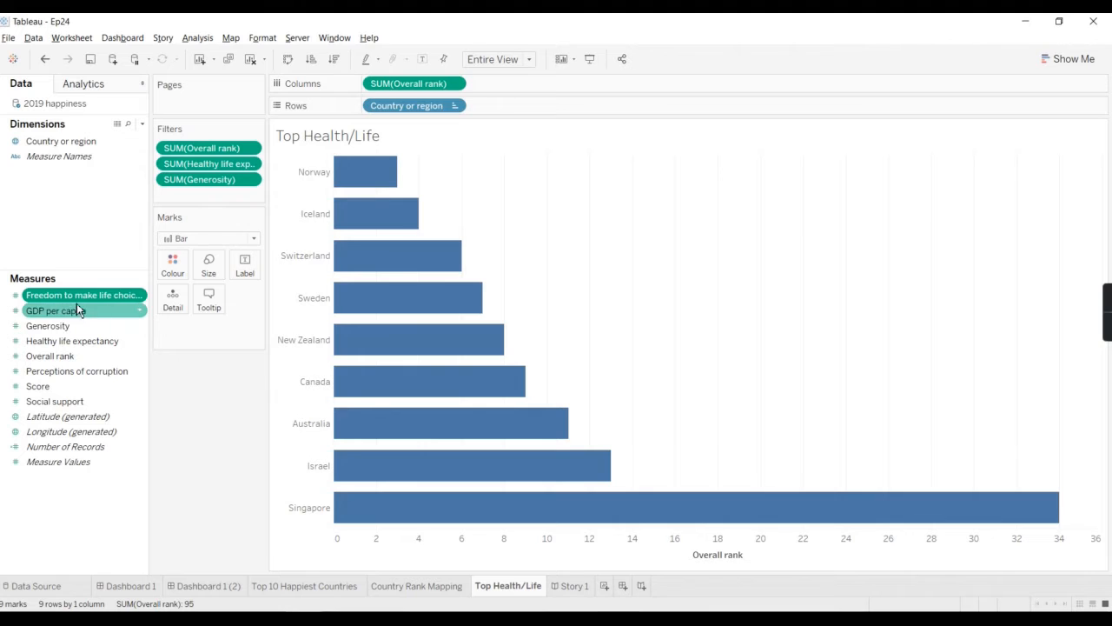
{"action": "left_click_drag", "start_coordinate": [80, 296], "coordinate": [564, 87]}
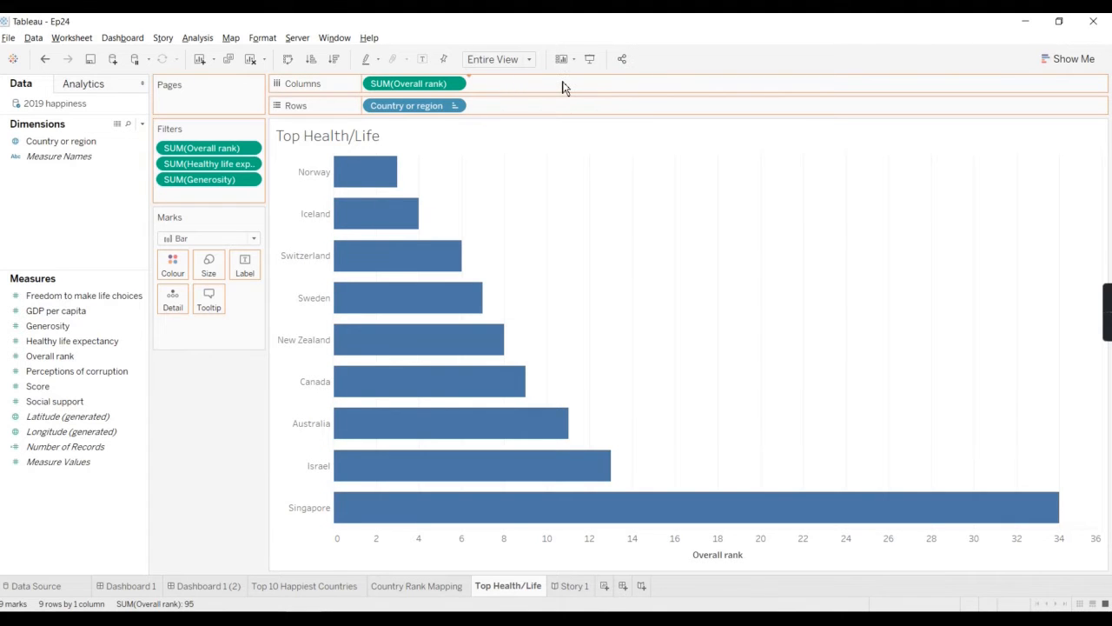
{"action": "mouse_move", "coordinate": [882, 295]}
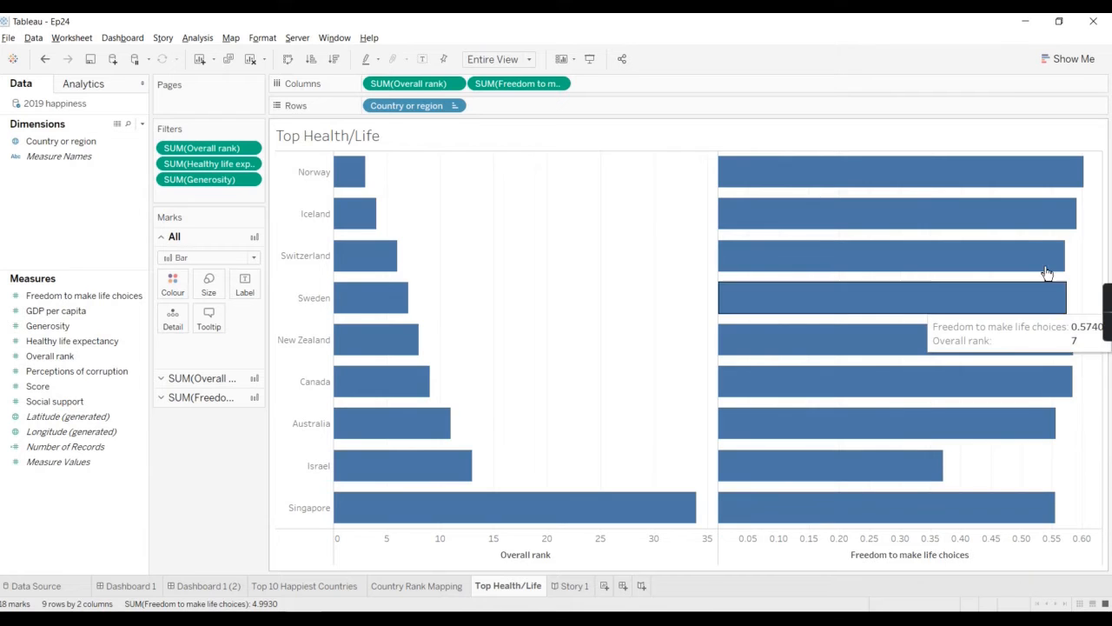
{"action": "mouse_move", "coordinate": [1026, 236]}
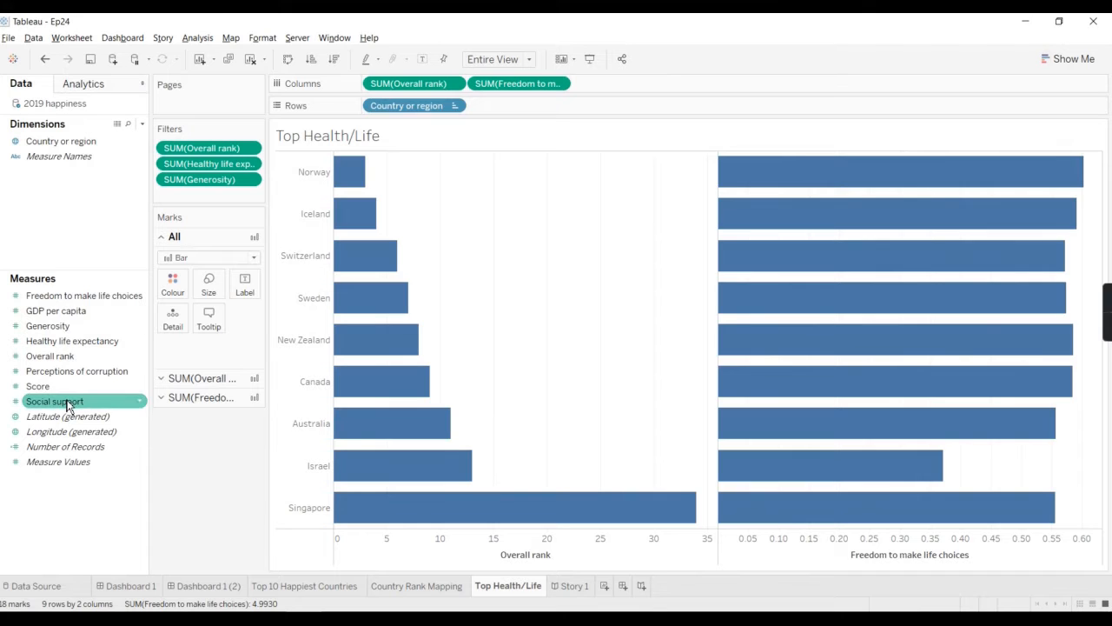
Step: Add the Social support measure to the columns as a third bar chart
{"action": "left_click_drag", "start_coordinate": [75, 402], "coordinate": [624, 90]}
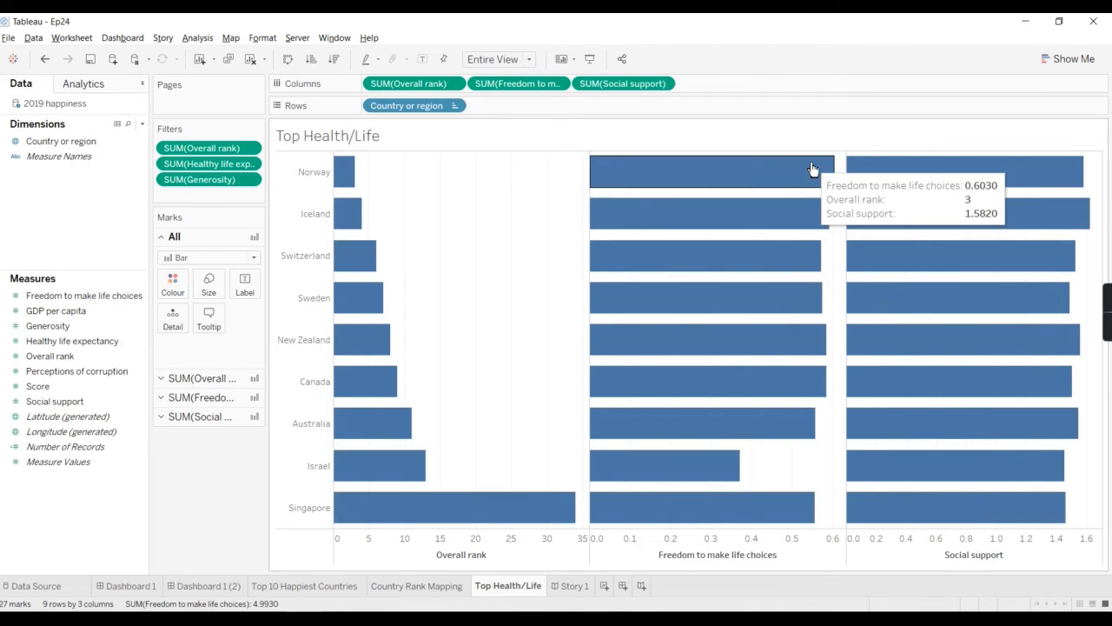
{"action": "left_click", "coordinate": [454, 105]}
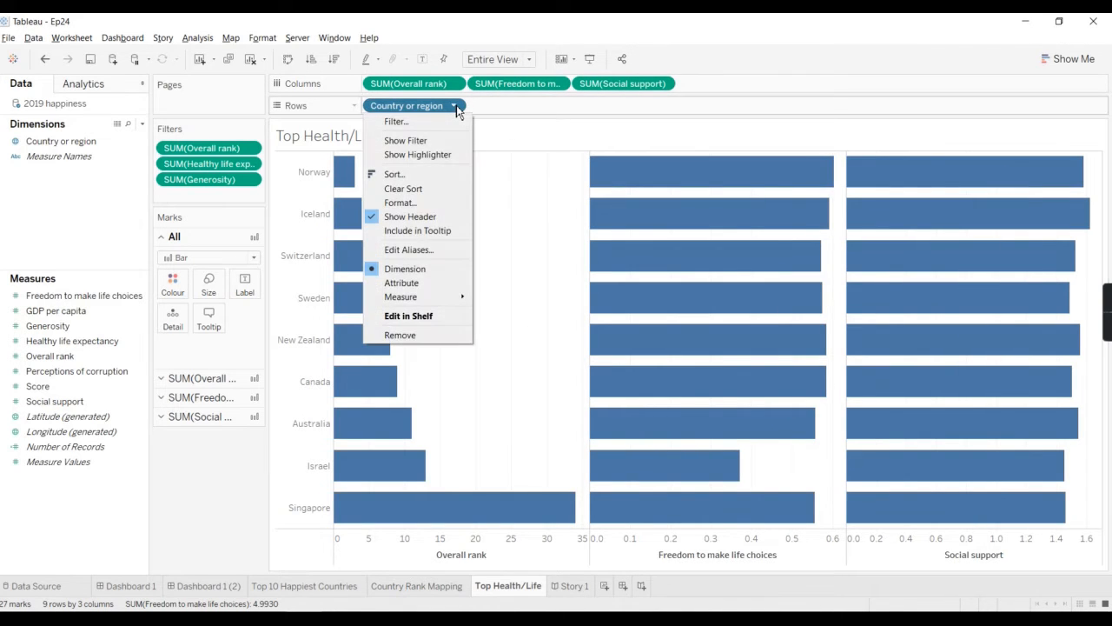
{"action": "left_click", "coordinate": [240, 457]}
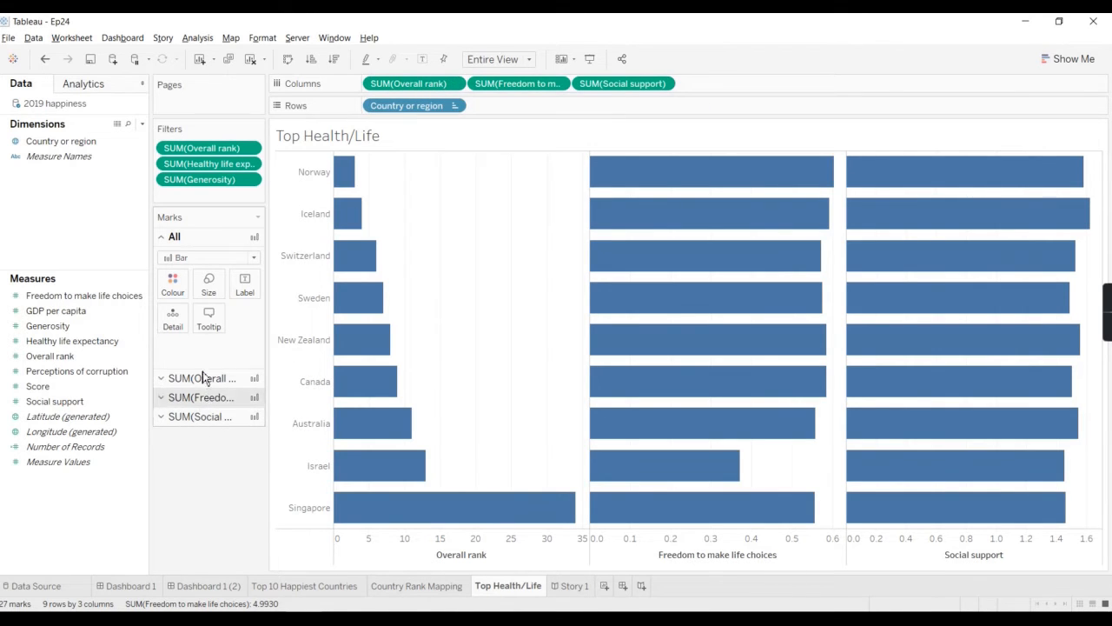
Step: Try colouring the bars of all three charts by Overall rank and remove that colouring
{"action": "left_click", "coordinate": [174, 282]}
{"action": "left_click", "coordinate": [175, 282]}
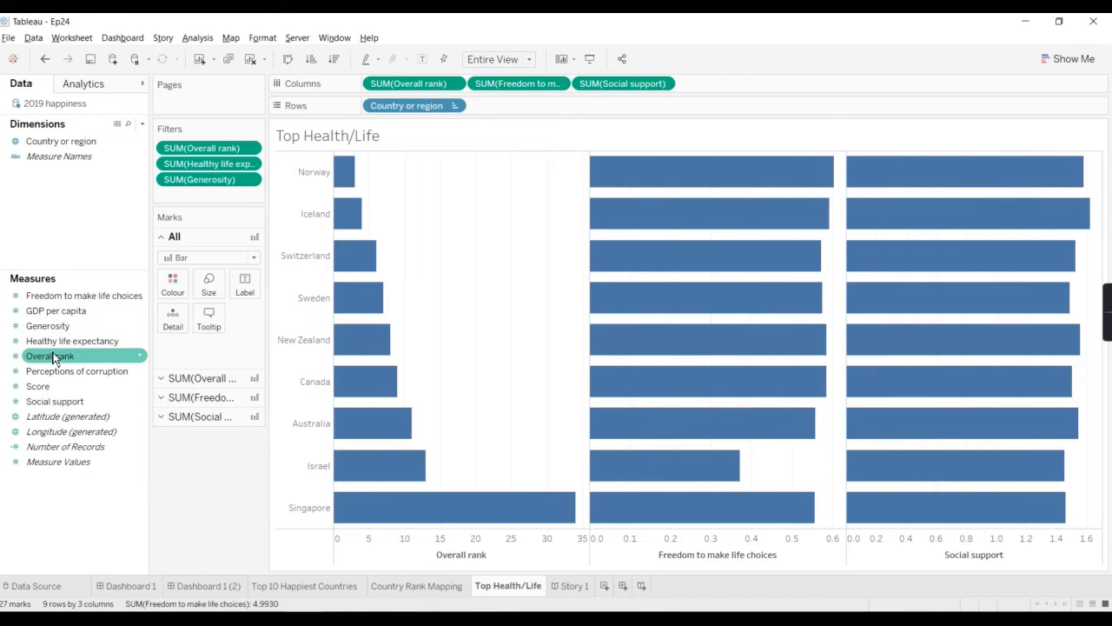
{"action": "left_click_drag", "start_coordinate": [56, 355], "coordinate": [181, 291]}
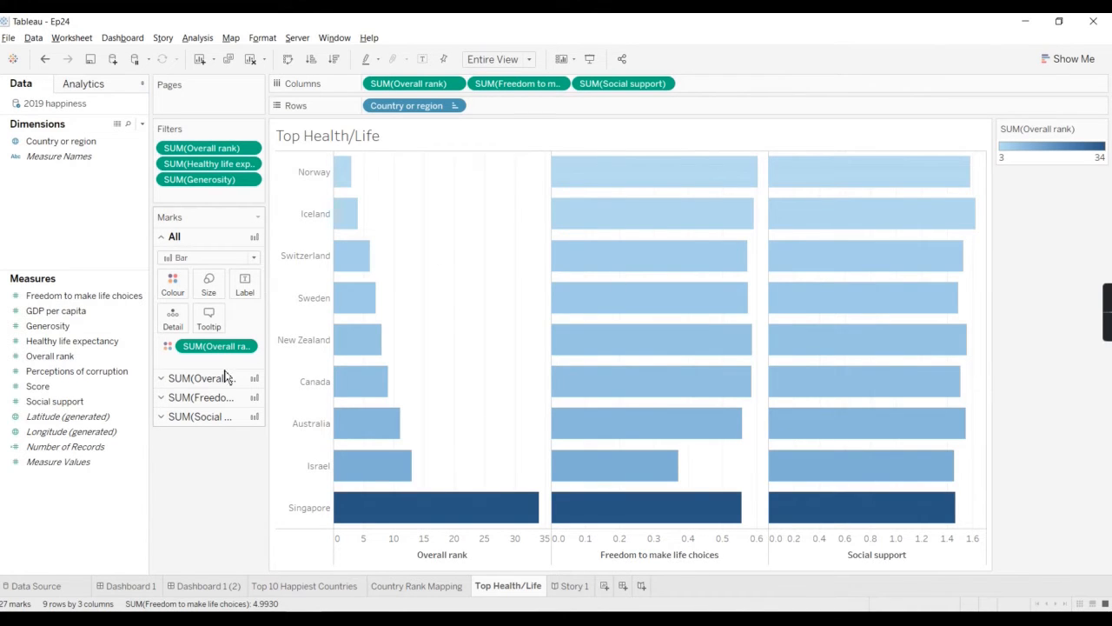
{"action": "mouse_move", "coordinate": [213, 346]}
{"action": "left_mouse_down"}
{"action": "mouse_move", "coordinate": [206, 510]}
{"action": "mouse_move", "coordinate": [201, 496]}
{"action": "left_mouse_up"}
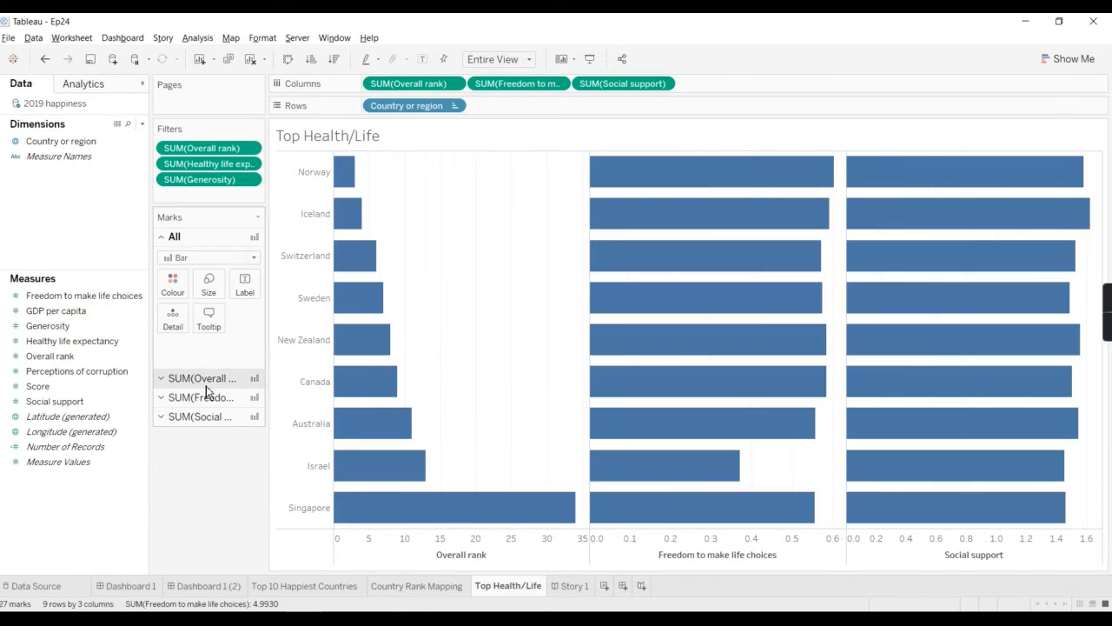
Step: Colour only the Overall rank bars by the sum of Overall rank
{"action": "left_click", "coordinate": [201, 378]}
{"action": "left_click", "coordinate": [42, 346]}
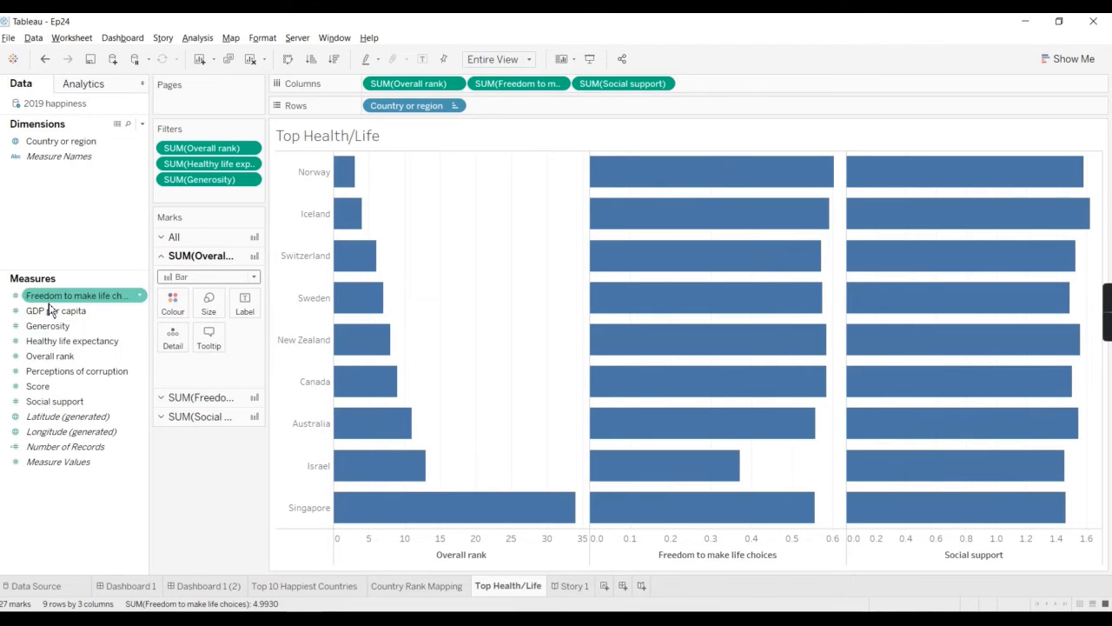
{"action": "mouse_move", "coordinate": [50, 356]}
{"action": "left_mouse_down"}
{"action": "mouse_move", "coordinate": [186, 292]}
{"action": "mouse_move", "coordinate": [176, 304]}
{"action": "left_mouse_up"}
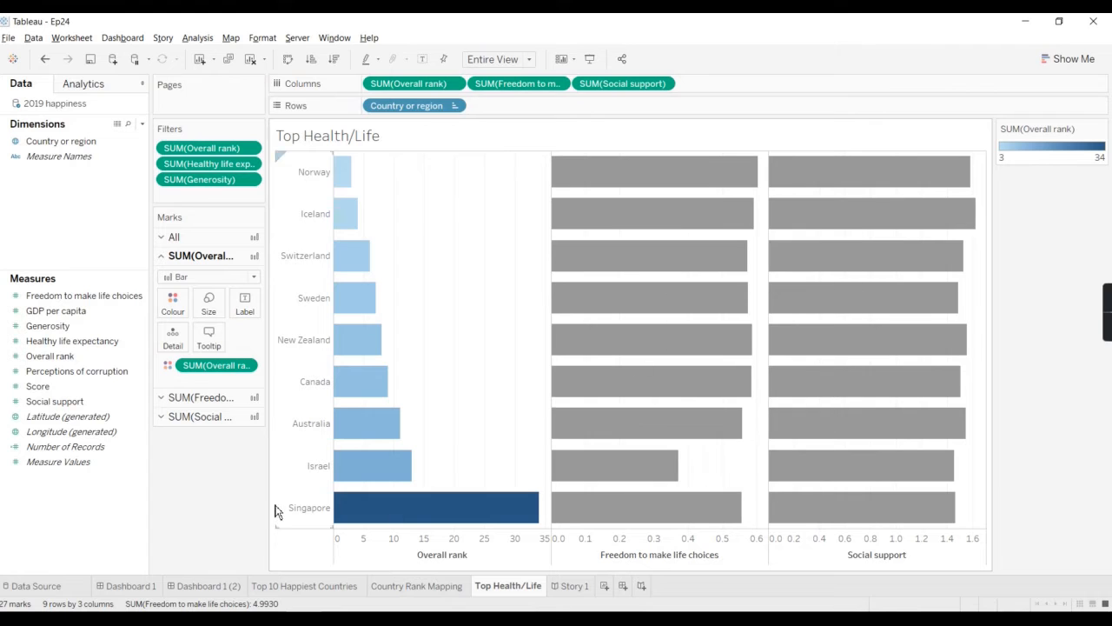
Step: Try colouring the Freedom to make life choices bars by Overall rank and by Generosity, removing each colouring
{"action": "left_click", "coordinate": [186, 400]}
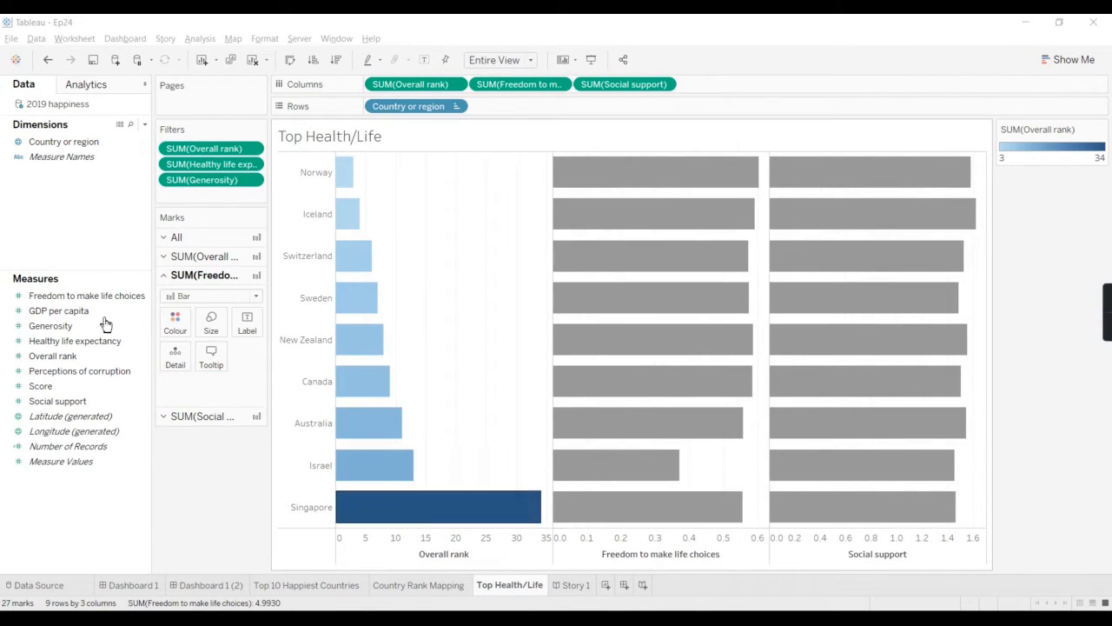
{"action": "left_click", "coordinate": [76, 327]}
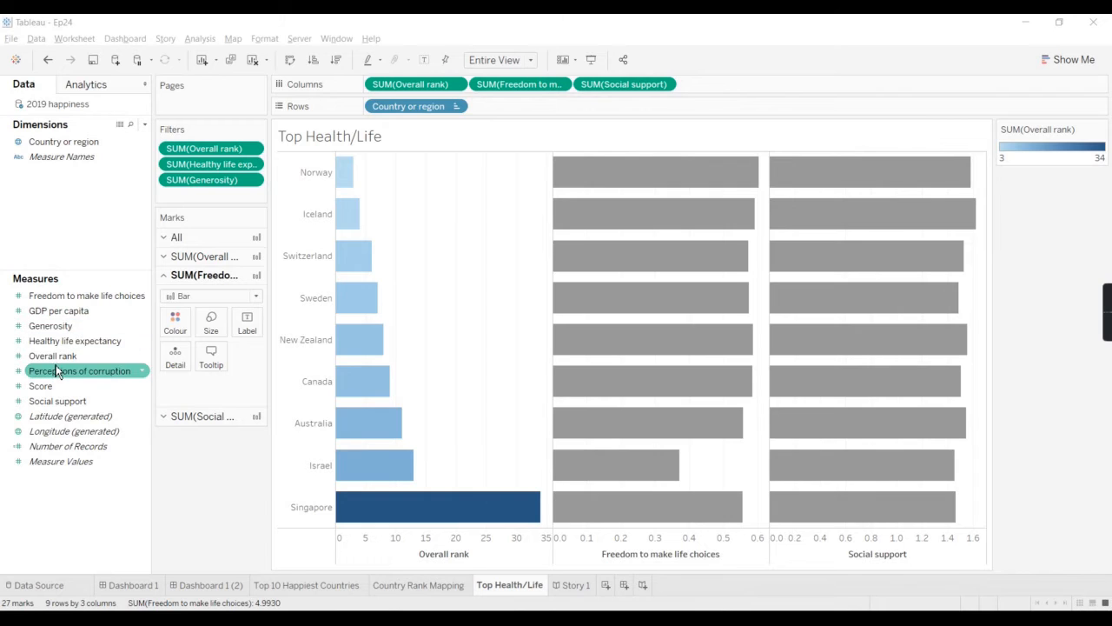
{"action": "left_click_drag", "start_coordinate": [52, 356], "coordinate": [177, 320]}
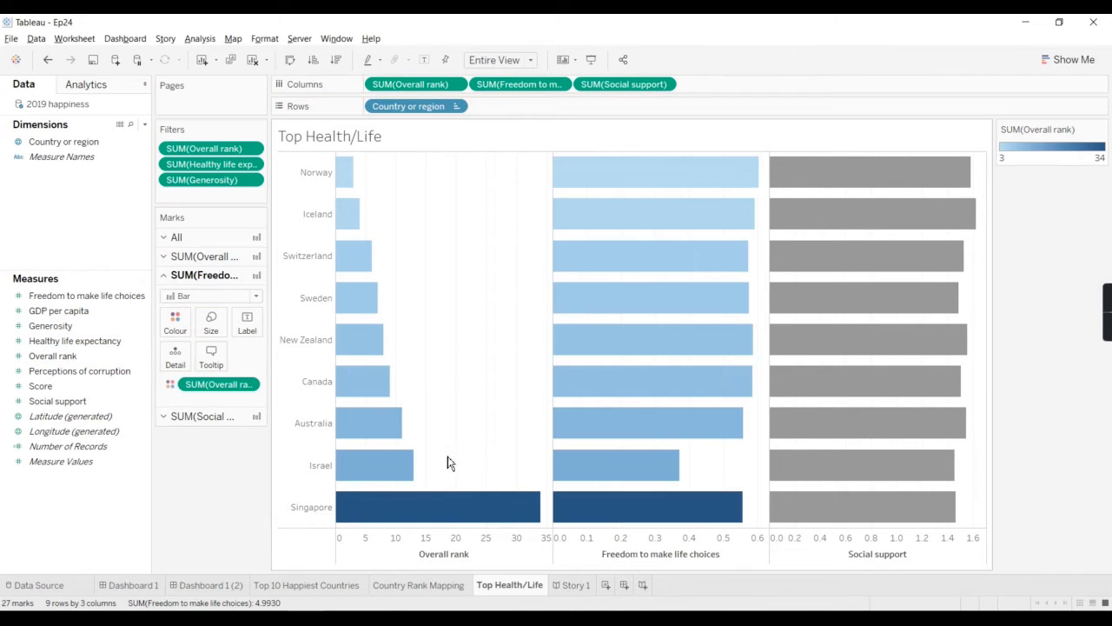
{"action": "left_click_drag", "start_coordinate": [197, 384], "coordinate": [214, 486]}
{"action": "left_click", "coordinate": [67, 328]}
{"action": "left_click_drag", "start_coordinate": [67, 337], "coordinate": [164, 322]}
{"action": "left_click_drag", "start_coordinate": [89, 331], "coordinate": [177, 322]}
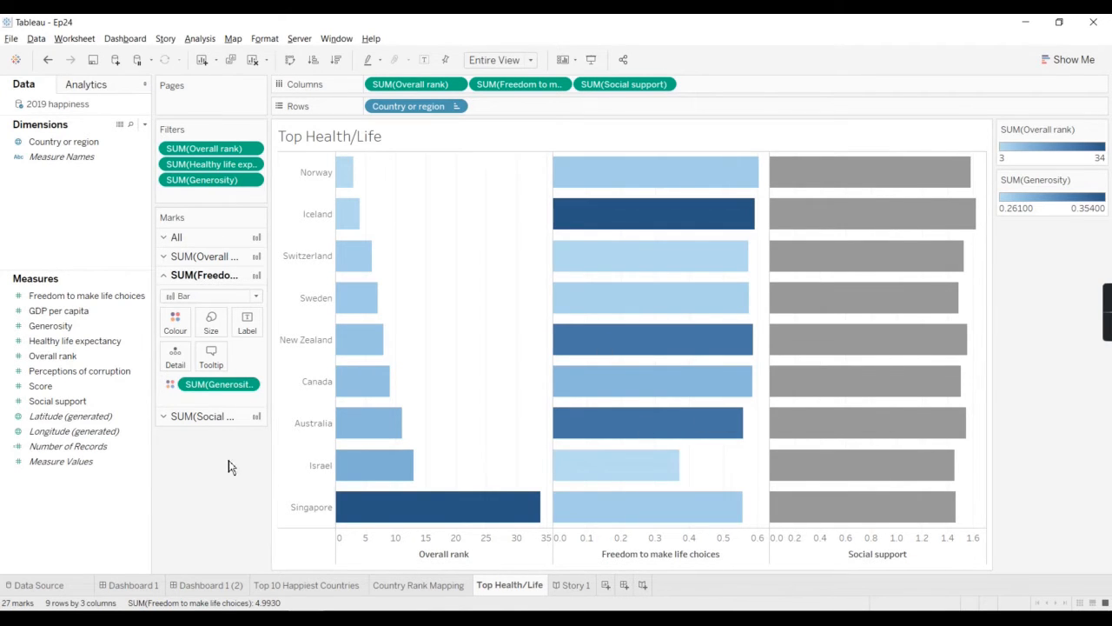
{"action": "left_click_drag", "start_coordinate": [217, 383], "coordinate": [165, 440]}
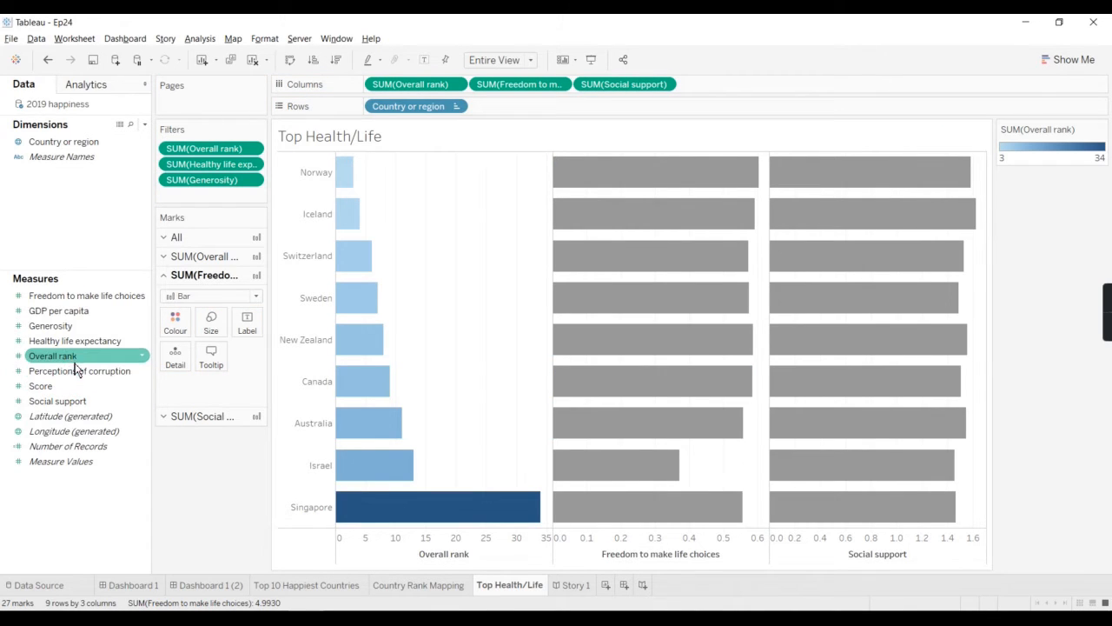
Step: Colour the Freedom to make life choices bars and the Social support bars each by their own measure
{"action": "left_click_drag", "start_coordinate": [75, 297], "coordinate": [175, 319]}
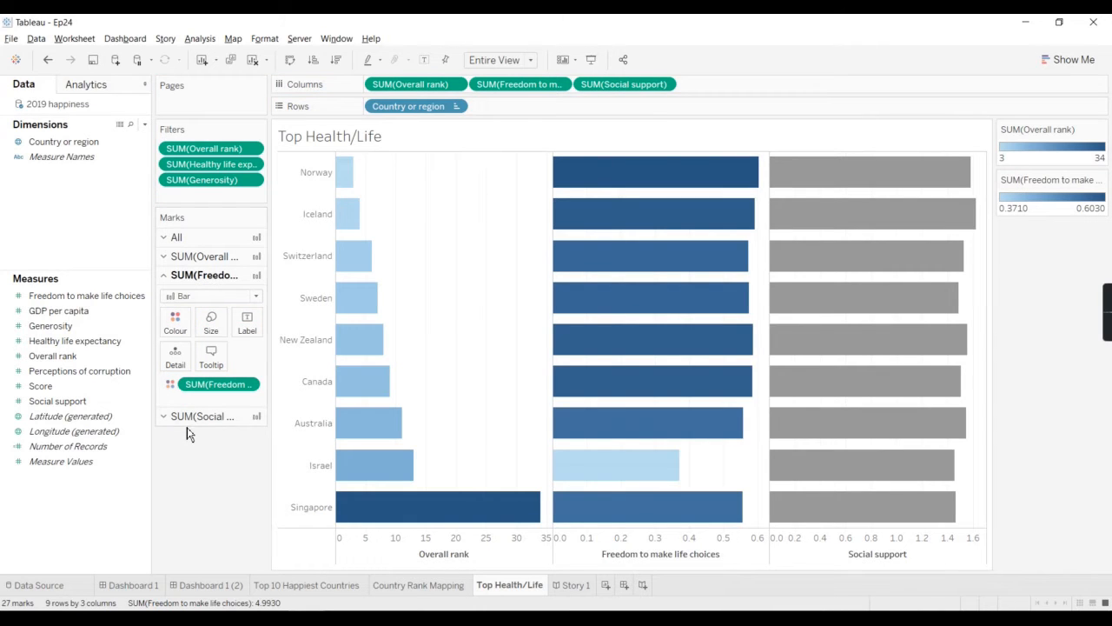
{"action": "left_click", "coordinate": [196, 417]}
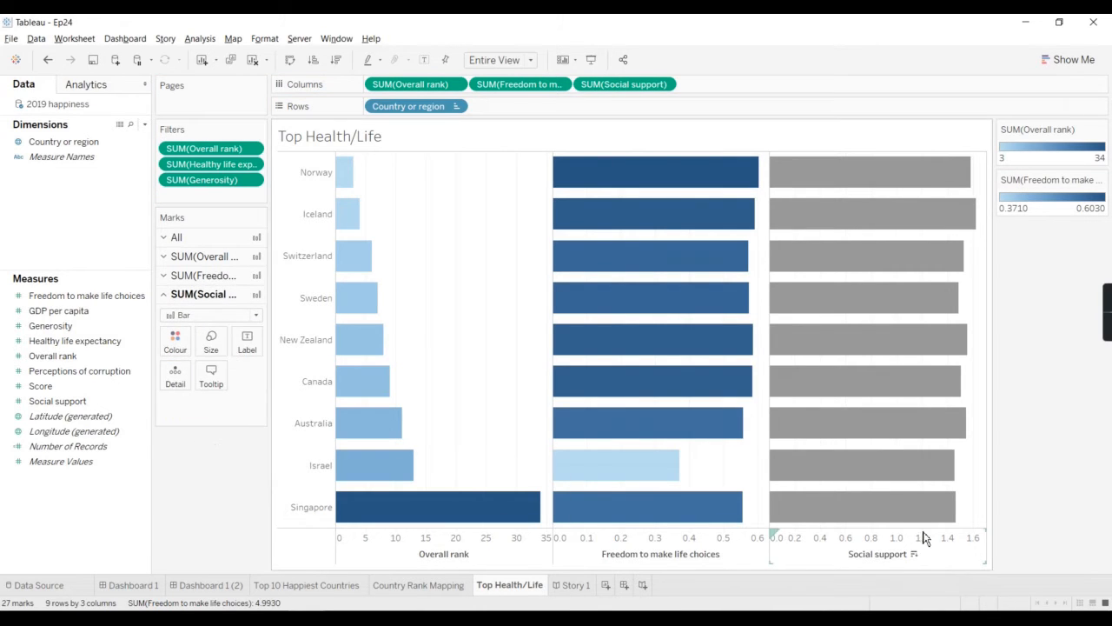
{"action": "left_click", "coordinate": [71, 388]}
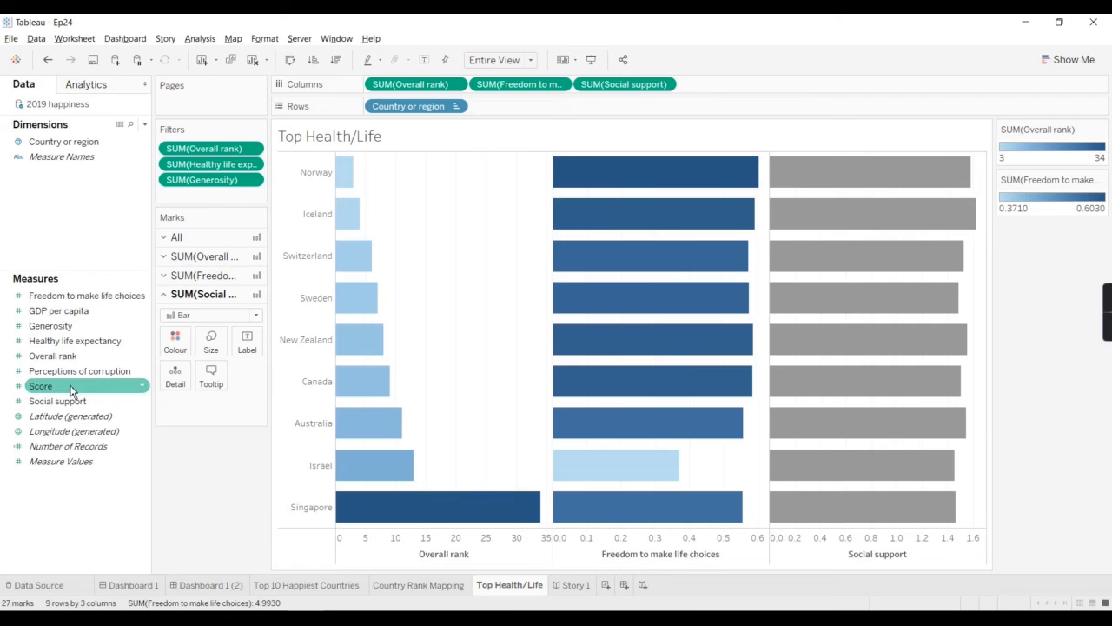
{"action": "left_click_drag", "start_coordinate": [64, 399], "coordinate": [175, 347]}
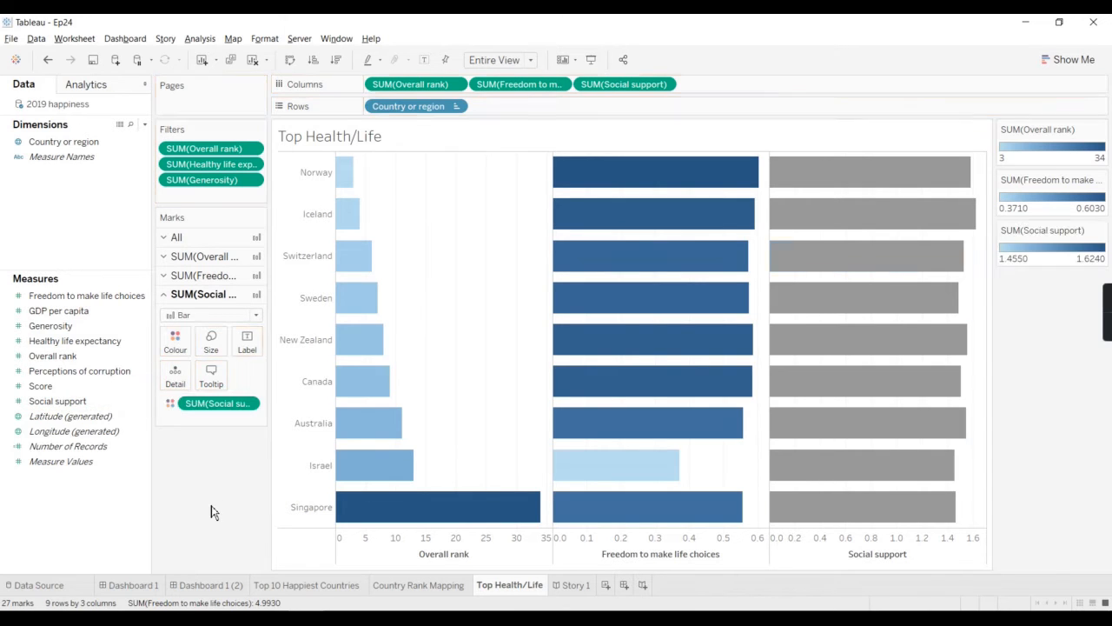
Step: Apply the Red colour palette to the Social support bars
{"action": "left_click", "coordinate": [176, 340]}
{"action": "left_click", "coordinate": [197, 386]}
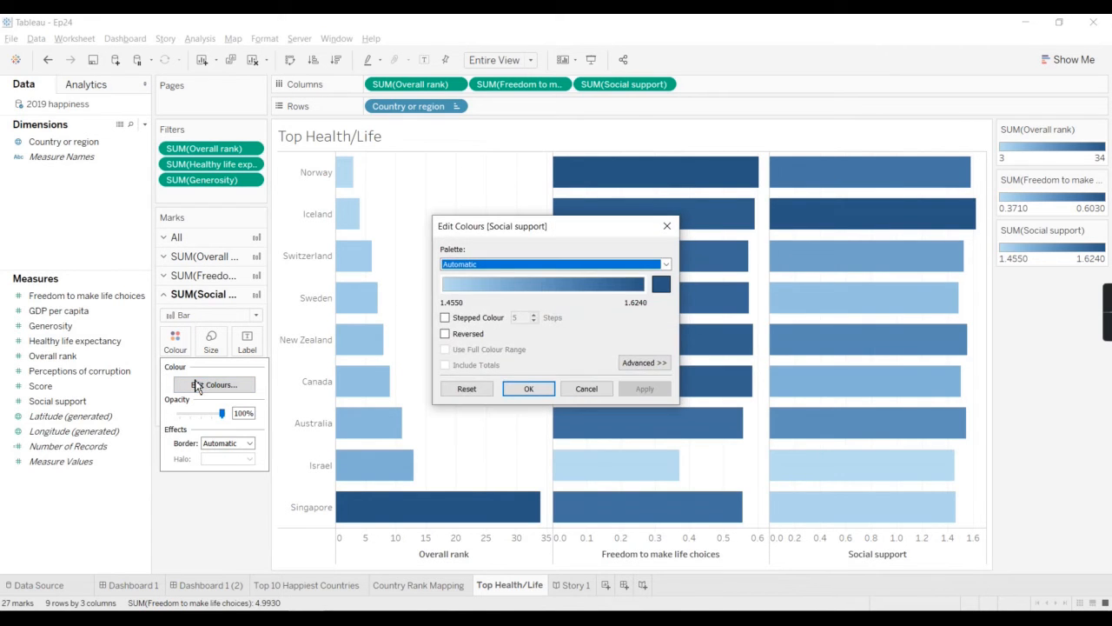
{"action": "left_click", "coordinate": [499, 264]}
{"action": "scroll", "coordinate": [560, 358], "scroll_direction": "down", "scroll_amount": 2}
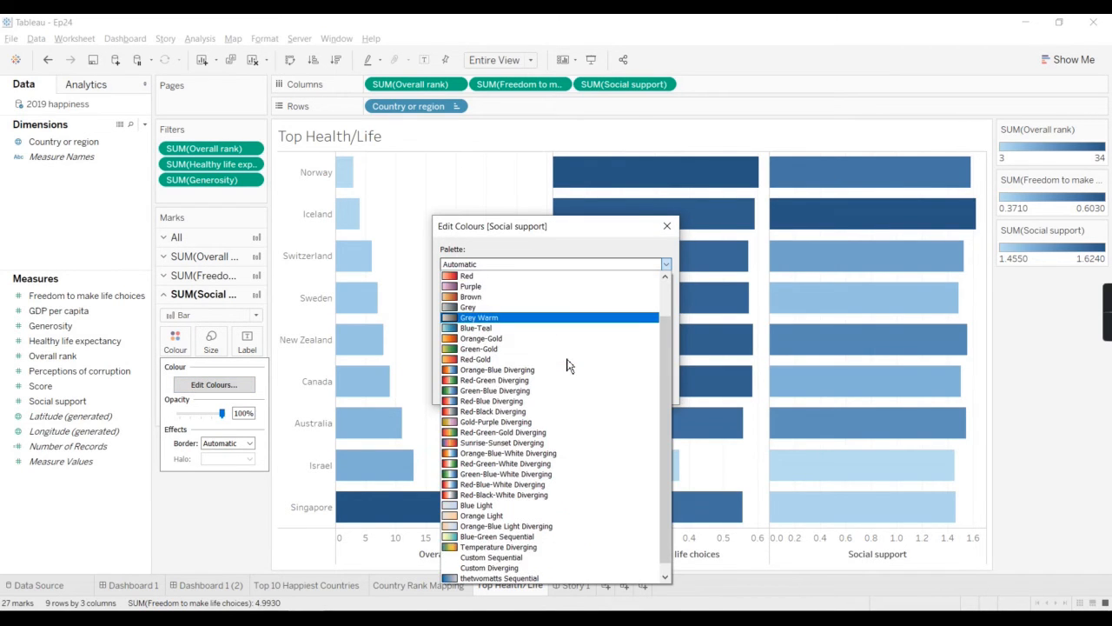
{"action": "scroll", "coordinate": [521, 334], "scroll_direction": "up", "scroll_amount": 2}
{"action": "left_click", "coordinate": [484, 321]}
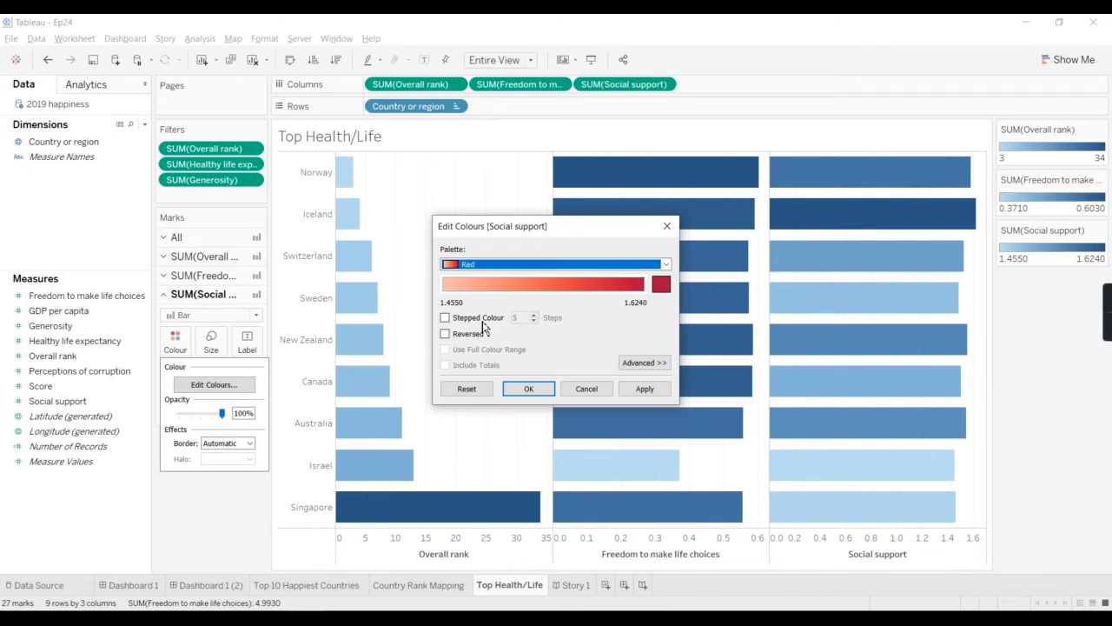
{"action": "left_click", "coordinate": [646, 391]}
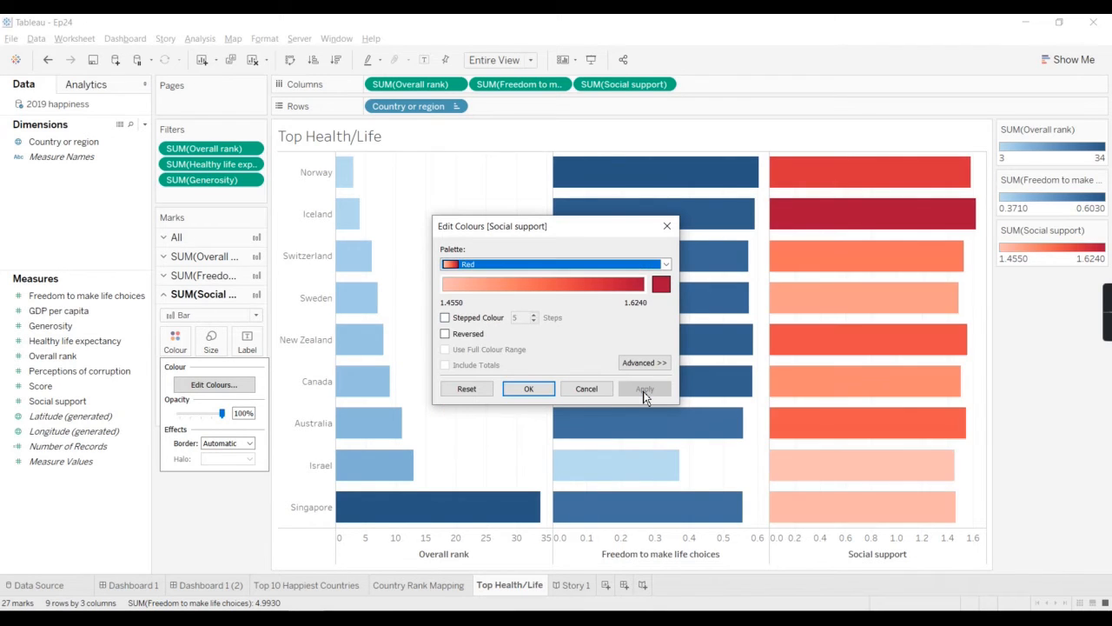
{"action": "left_click", "coordinate": [529, 388]}
Step: Try the Orange palette on the Freedom to make life choices bars, and apply the Purple palette in its place
{"action": "left_click", "coordinate": [189, 276]}
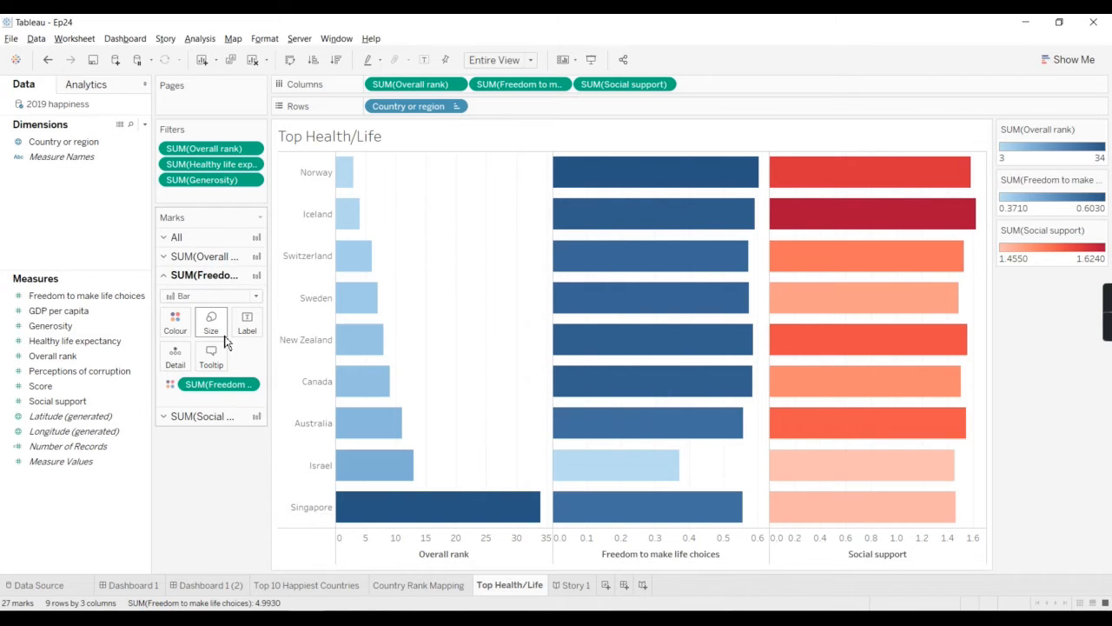
{"action": "left_click", "coordinate": [175, 321]}
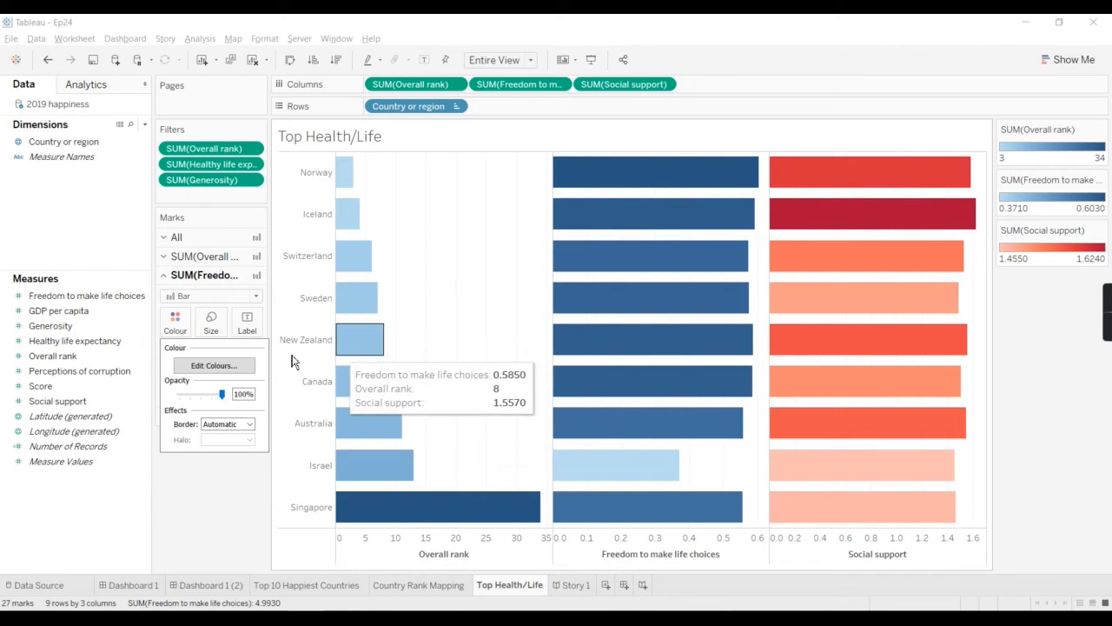
{"action": "left_click", "coordinate": [217, 366]}
{"action": "left_click", "coordinate": [568, 264]}
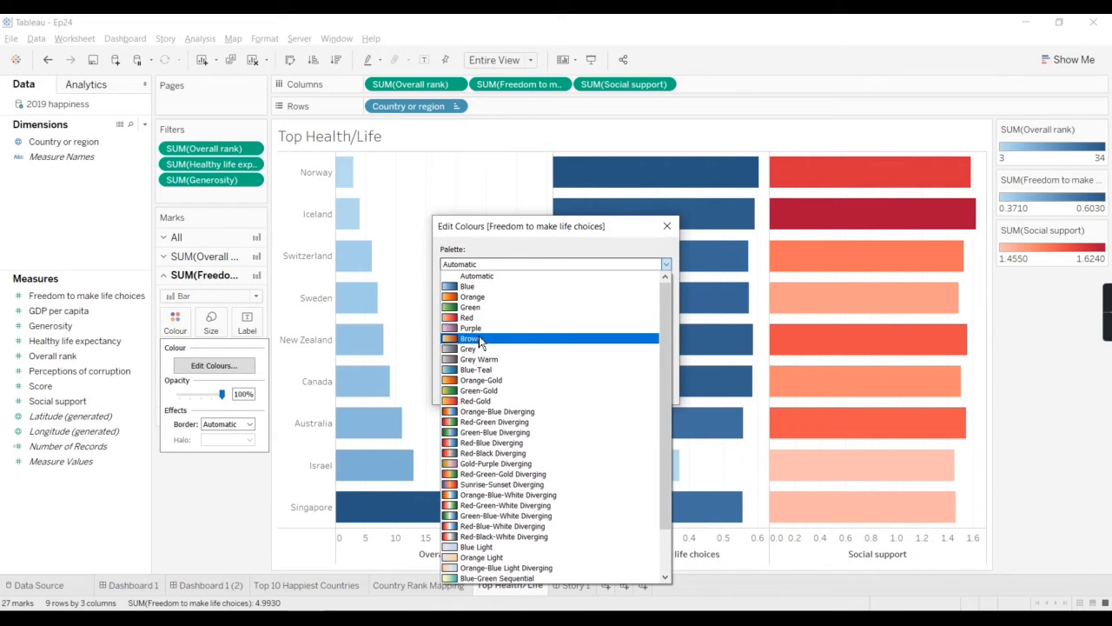
{"action": "left_click", "coordinate": [491, 298]}
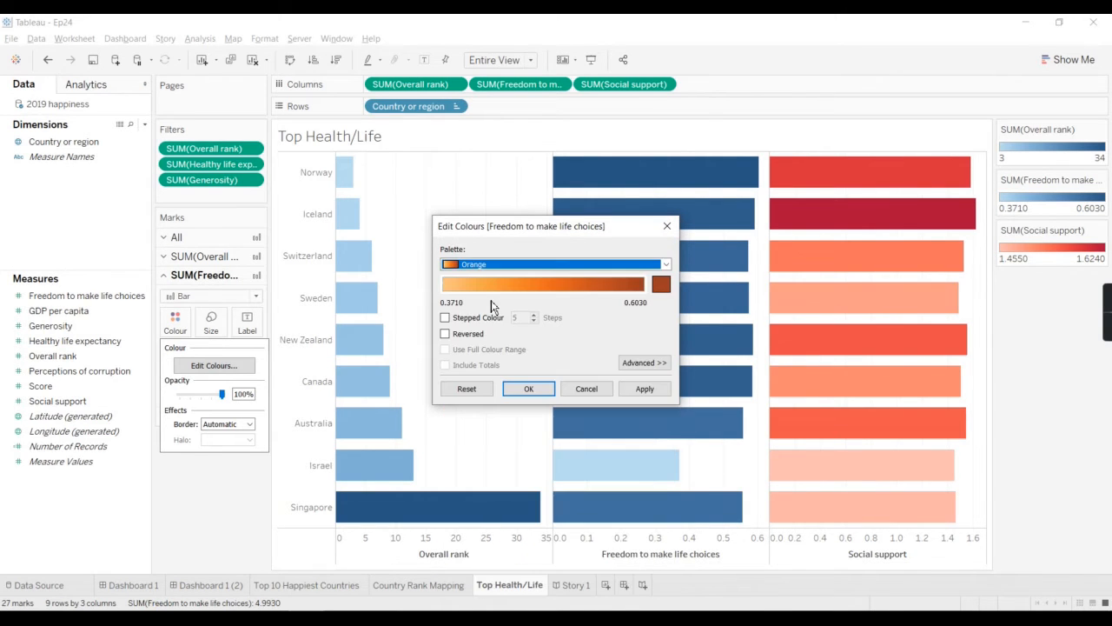
{"action": "left_click", "coordinate": [645, 392]}
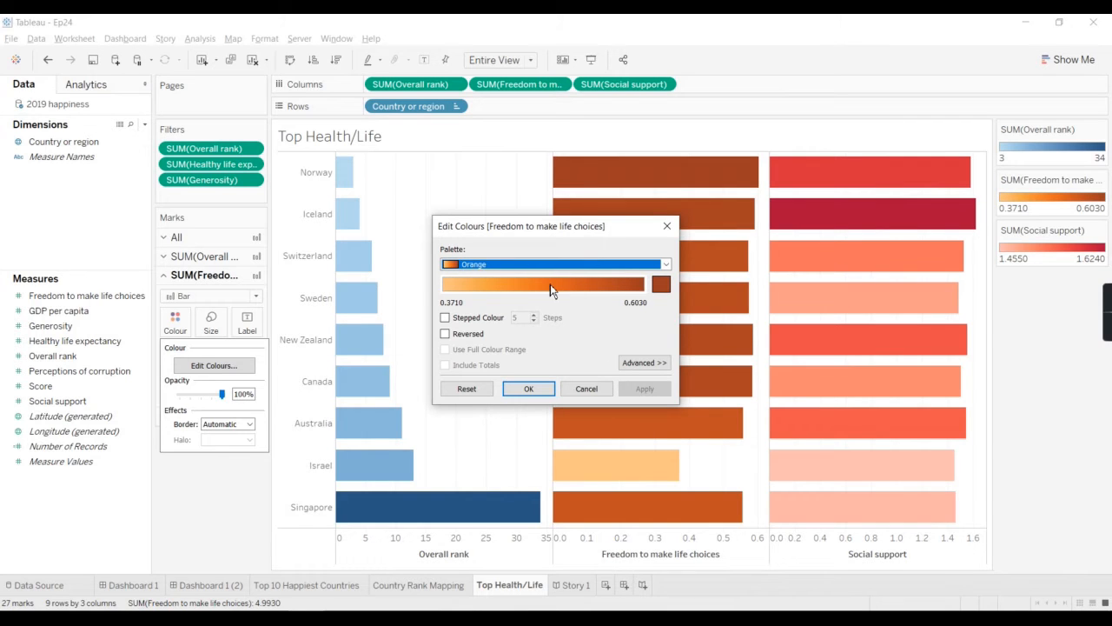
{"action": "left_click", "coordinate": [527, 269]}
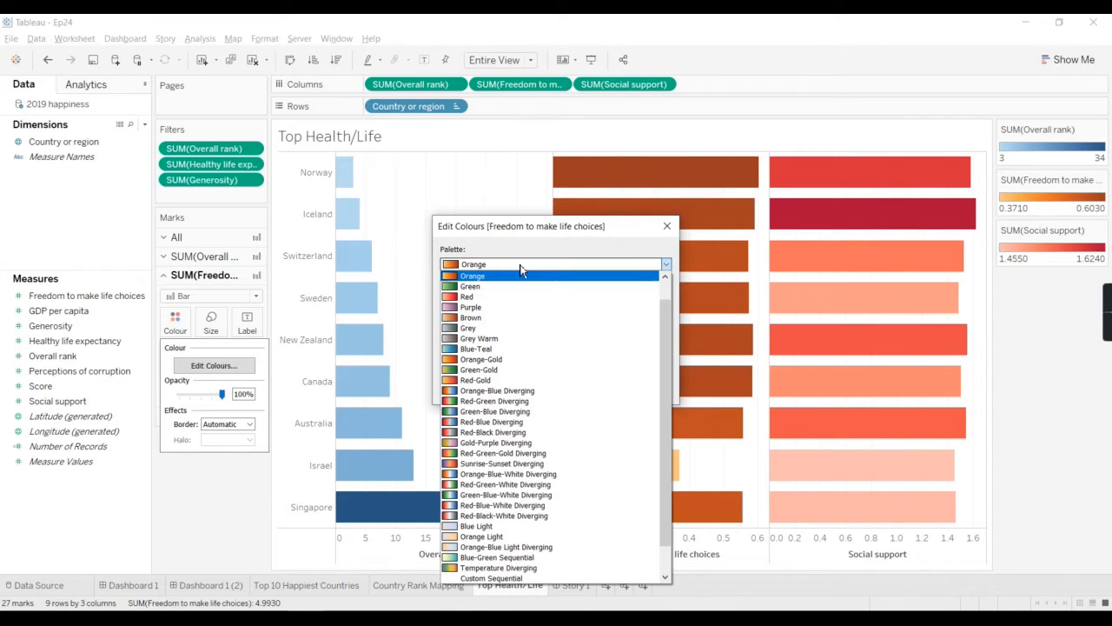
{"action": "left_click", "coordinate": [474, 307]}
{"action": "left_click", "coordinate": [653, 392]}
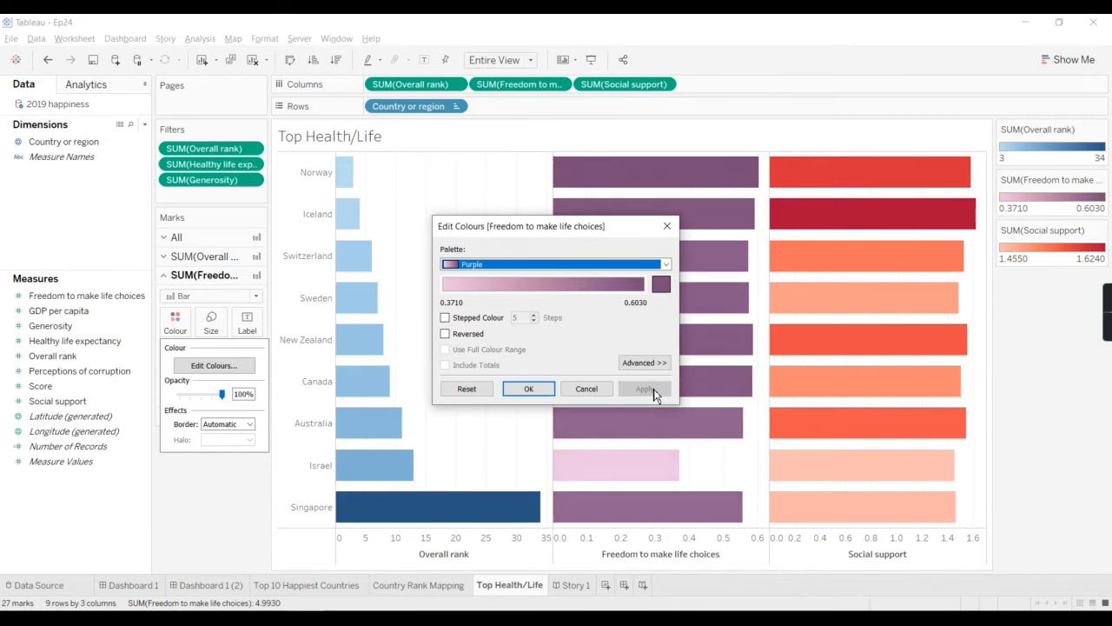
{"action": "left_click", "coordinate": [538, 388]}
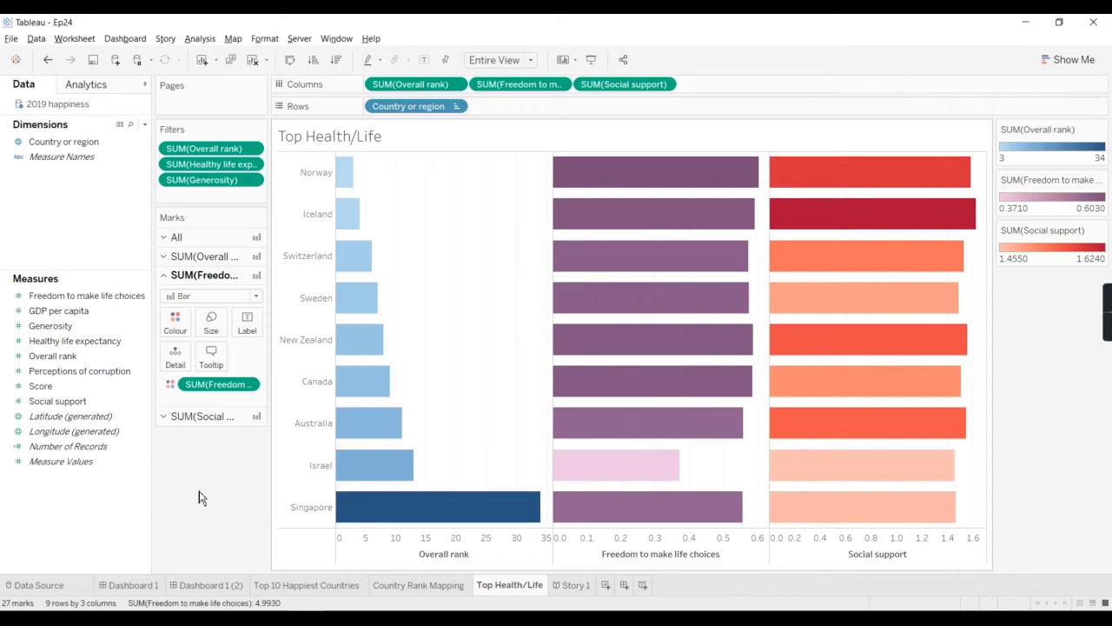
Step: Try sizing all the bars by Overall rank with an increased mark size, and remove that sizing
{"action": "left_click", "coordinate": [188, 241]}
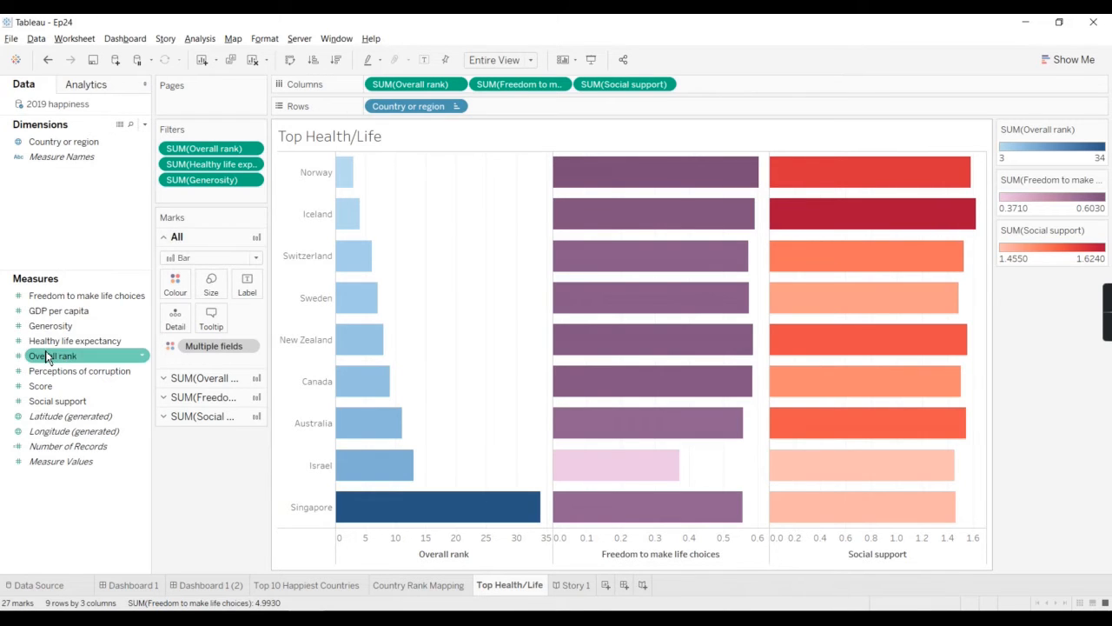
{"action": "left_click_drag", "start_coordinate": [46, 356], "coordinate": [214, 288]}
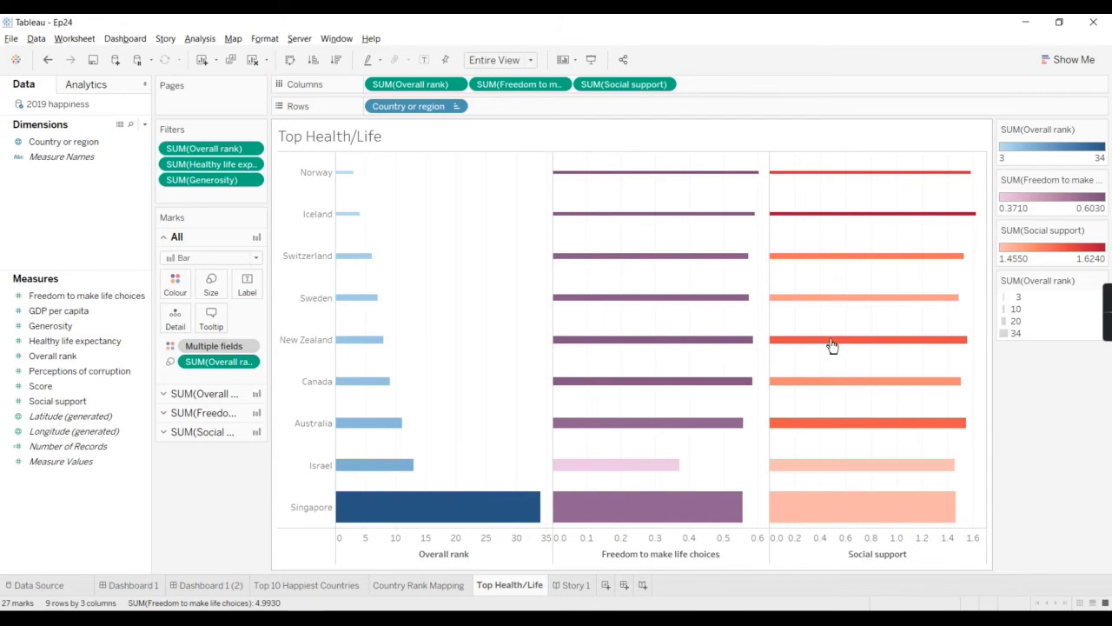
{"action": "left_click", "coordinate": [211, 284]}
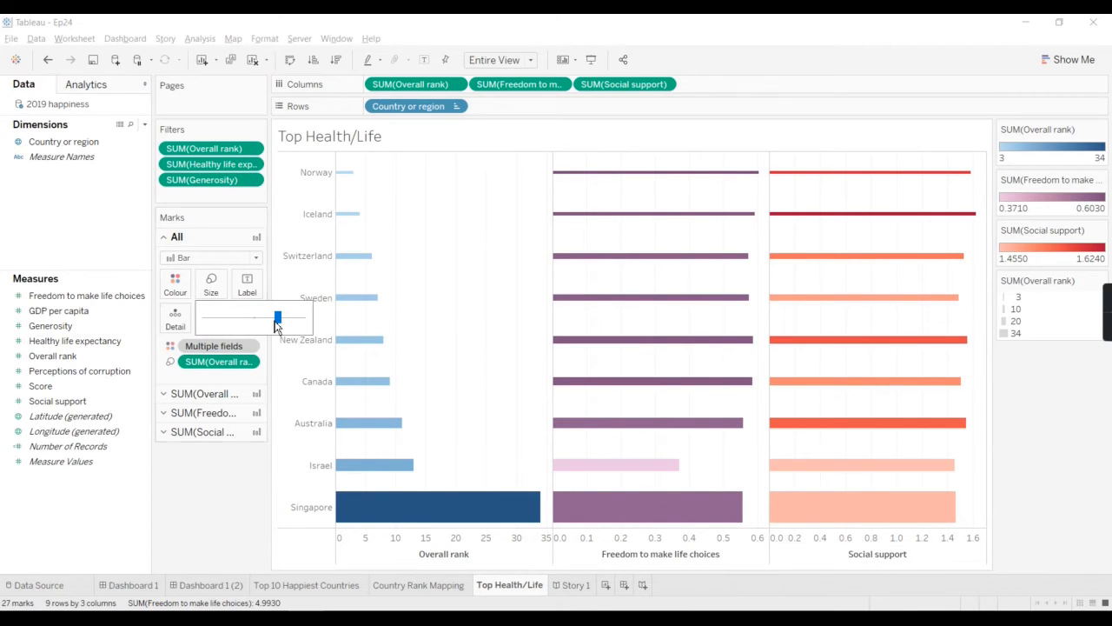
{"action": "left_click_drag", "start_coordinate": [279, 326], "coordinate": [303, 325]}
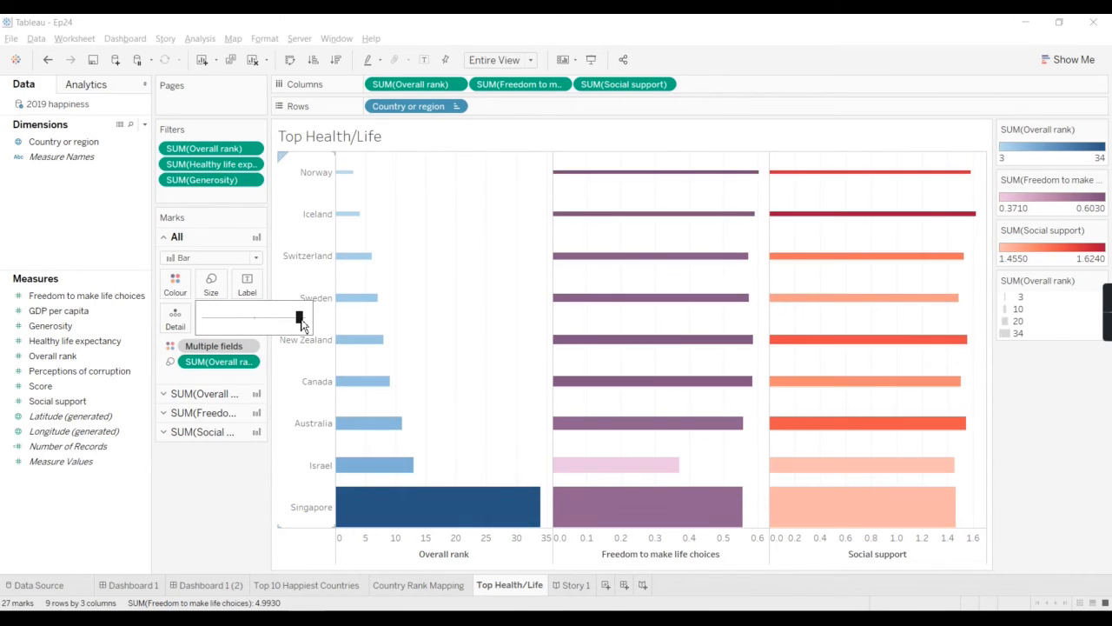
{"action": "left_click", "coordinate": [166, 544]}
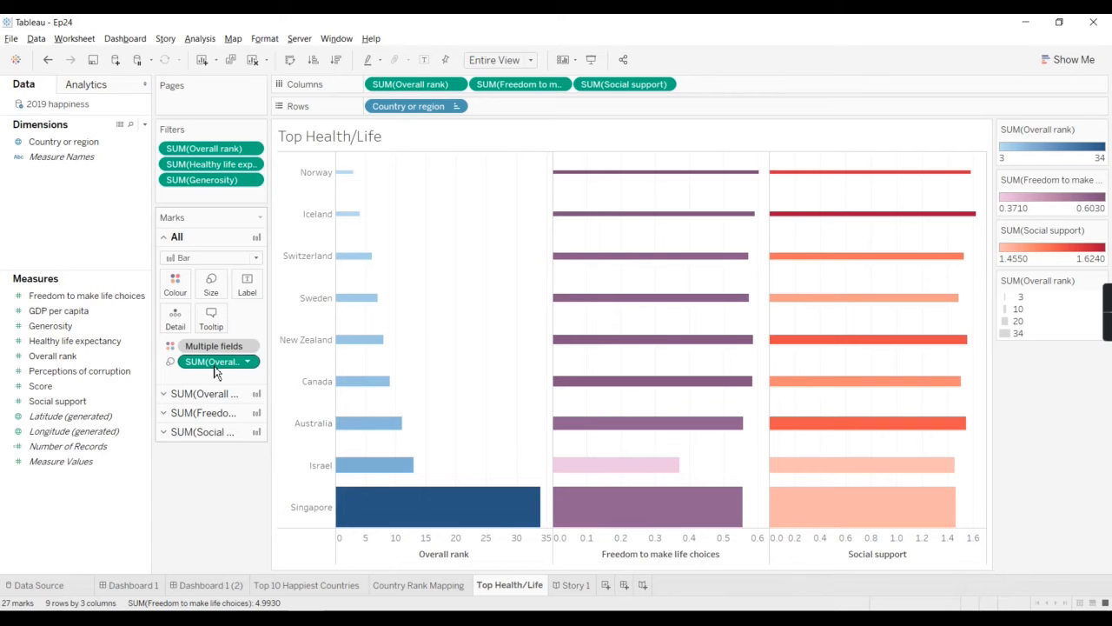
{"action": "left_click_drag", "start_coordinate": [215, 372], "coordinate": [214, 462]}
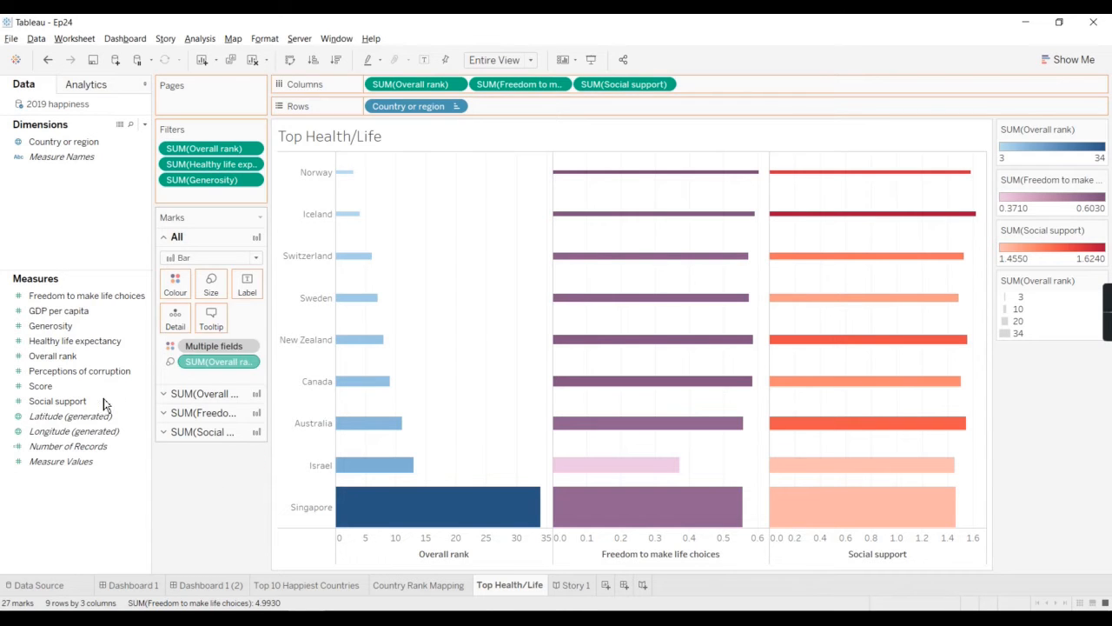
Step: Size all the bars by Score and reduce the mark size so gaps separate the bars
{"action": "left_click_drag", "start_coordinate": [63, 389], "coordinate": [210, 295]}
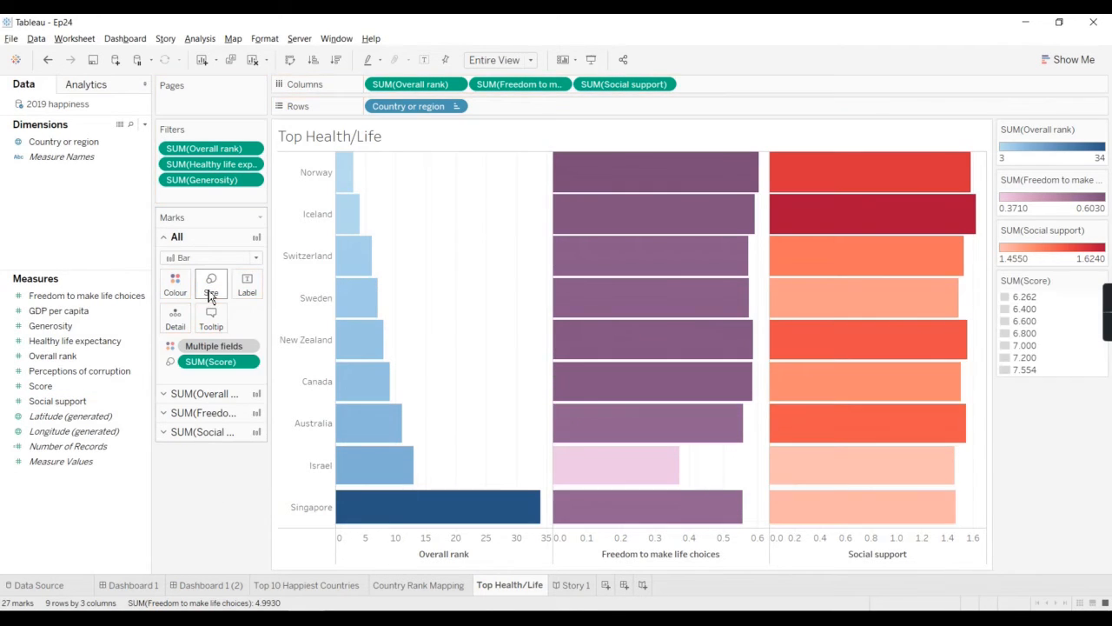
{"action": "left_click", "coordinate": [217, 289]}
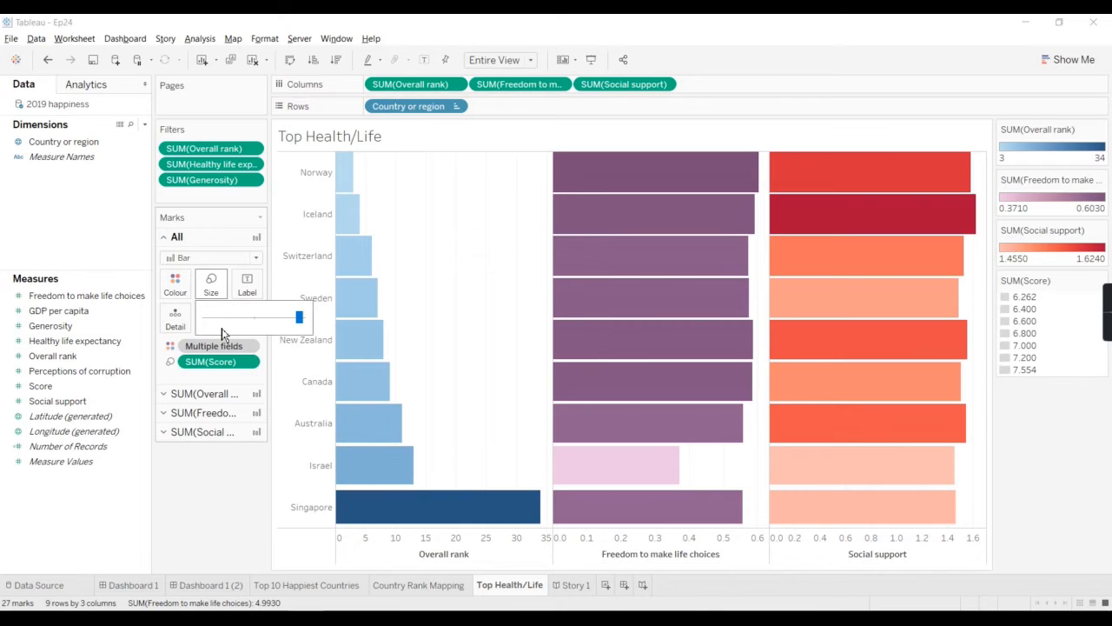
{"action": "left_click", "coordinate": [261, 320]}
{"action": "left_click_drag", "start_coordinate": [261, 320], "coordinate": [273, 320]}
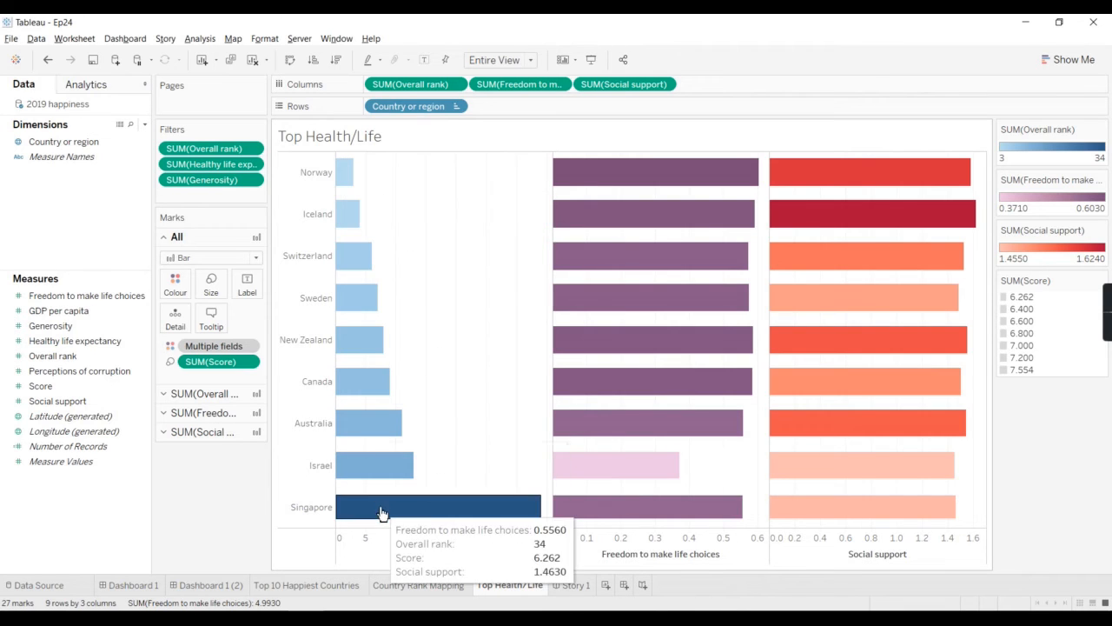
Step: Show mark labels on the bars of all three measures, trying Min/Max labelling before choosing to label all marks
{"action": "left_click", "coordinate": [248, 296]}
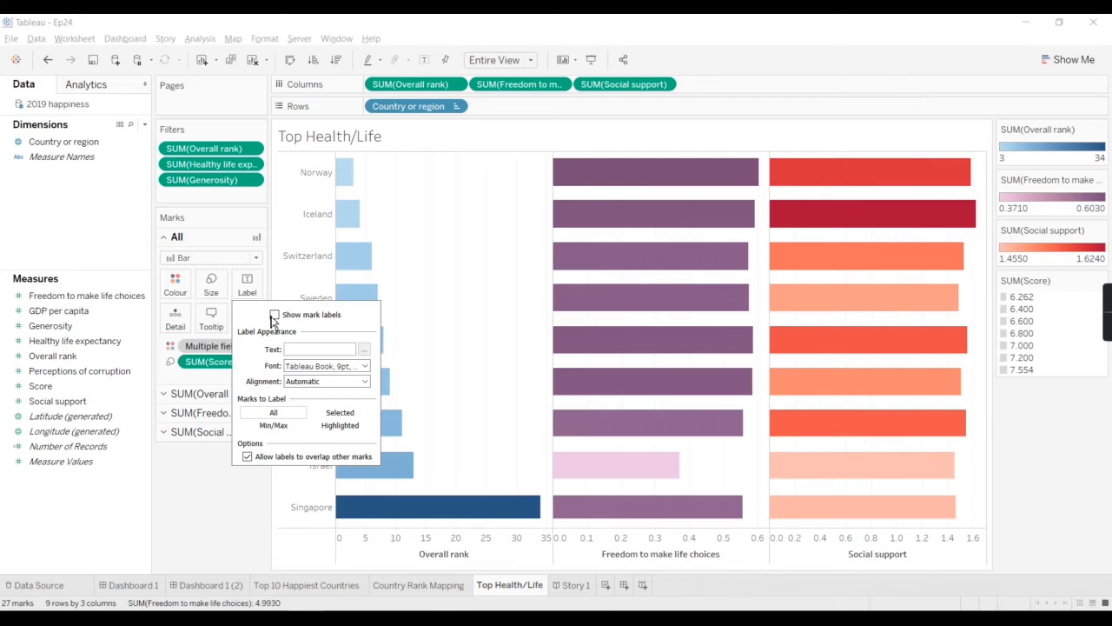
{"action": "left_click", "coordinate": [274, 315]}
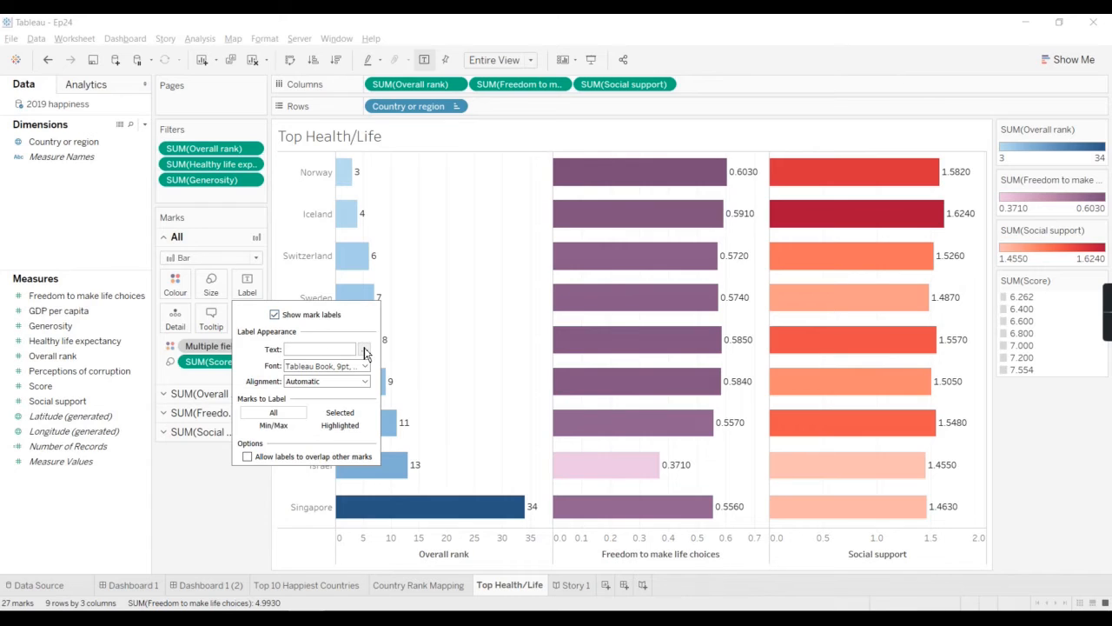
{"action": "left_click", "coordinate": [319, 367]}
{"action": "left_click", "coordinate": [319, 369]}
{"action": "left_click", "coordinate": [275, 426]}
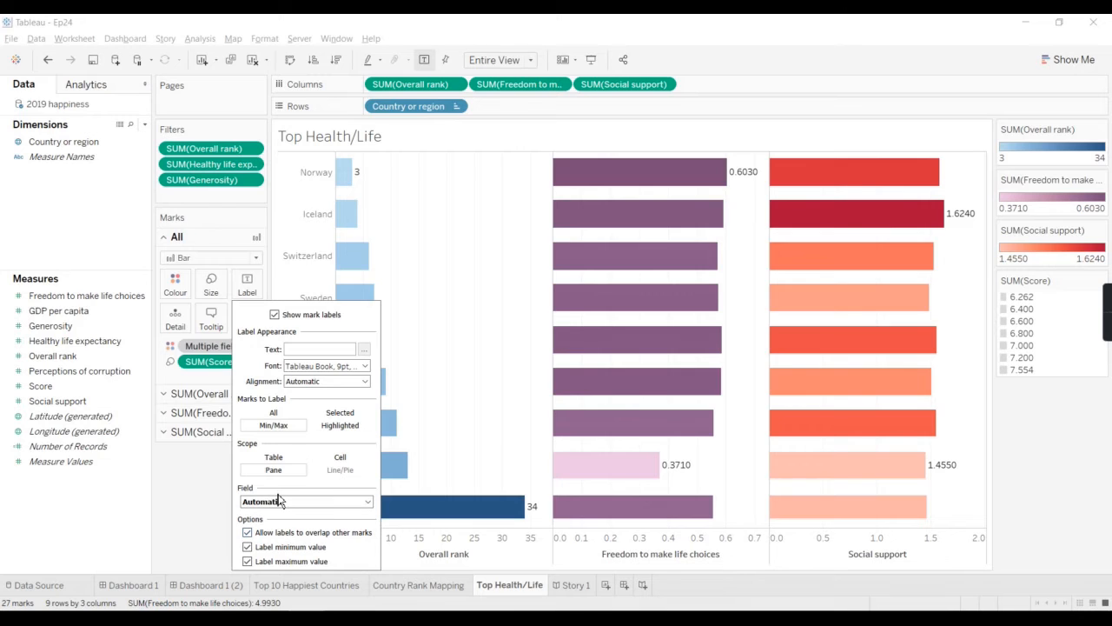
{"action": "left_click", "coordinate": [286, 416]}
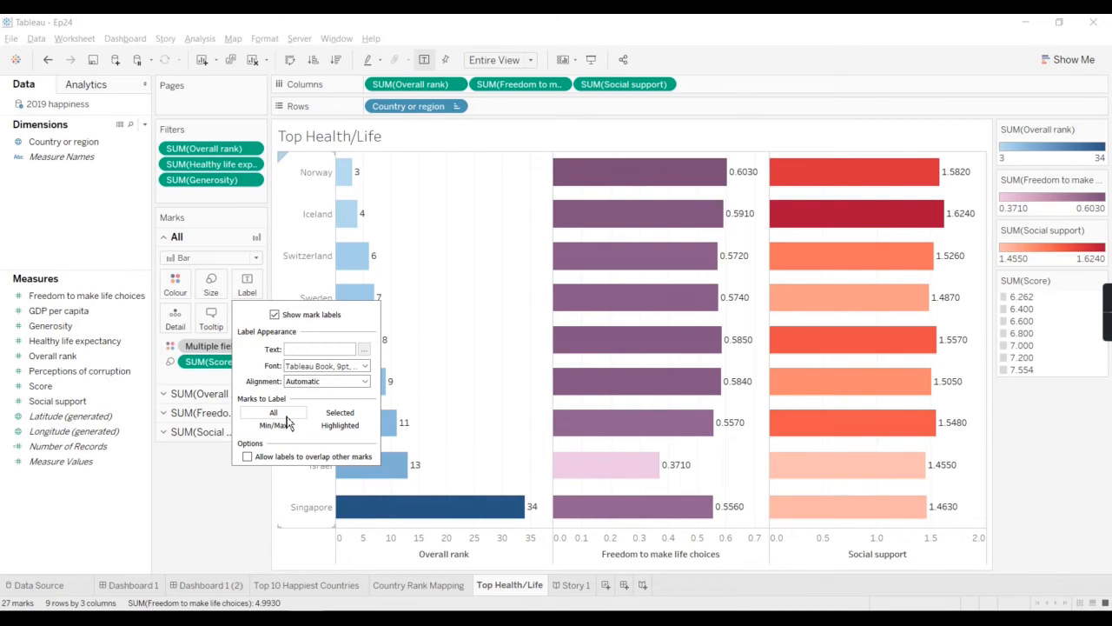
{"action": "left_click", "coordinate": [216, 492]}
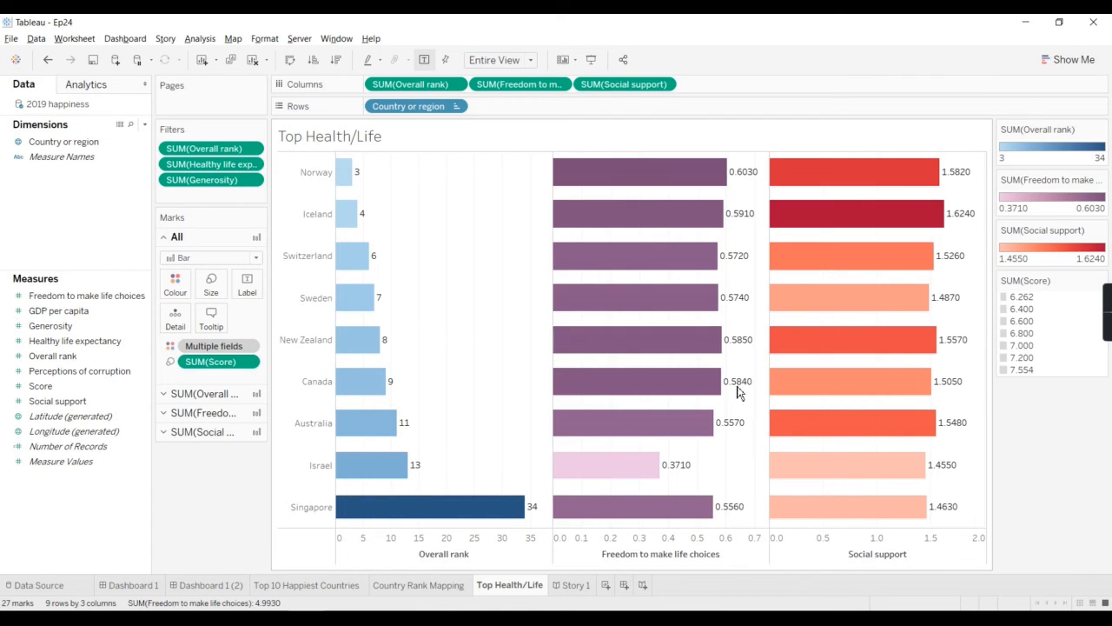
{"action": "right_click", "coordinate": [728, 464]}
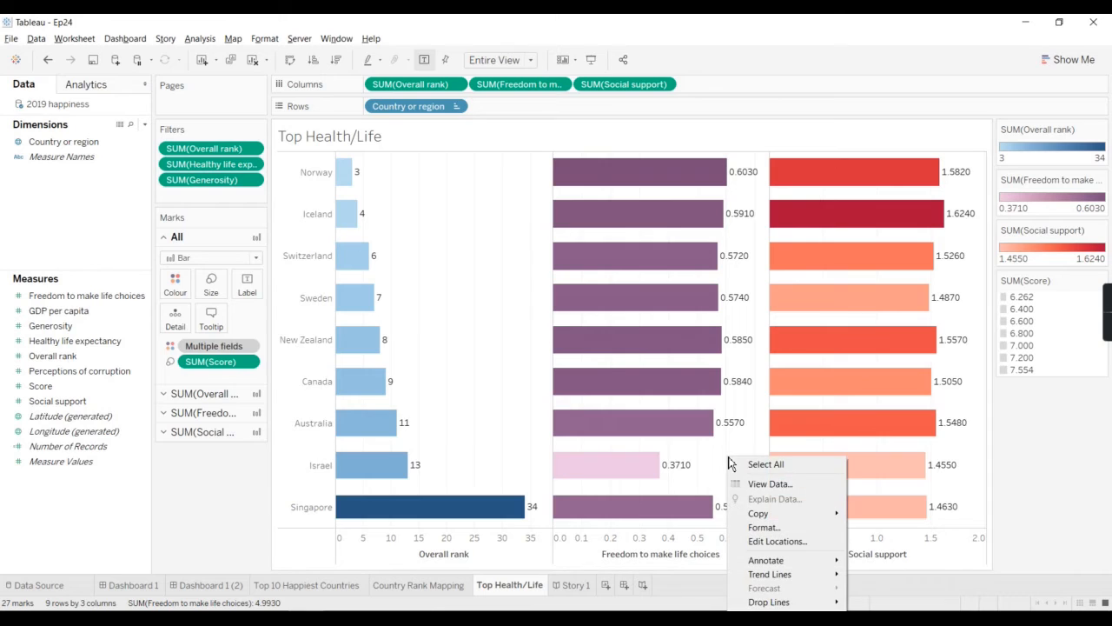
{"action": "left_click", "coordinate": [252, 528]}
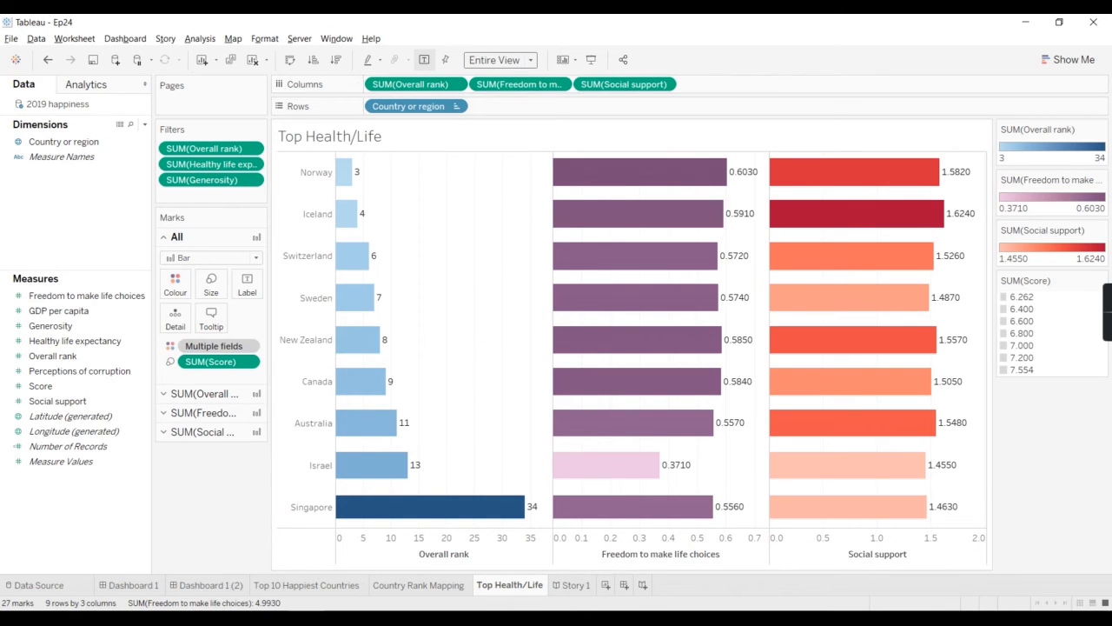
Step: Set the view fit to Standard and stretch the chart's height until it nearly fills the sheet
{"action": "left_click", "coordinate": [530, 63]}
{"action": "left_click", "coordinate": [499, 73]}
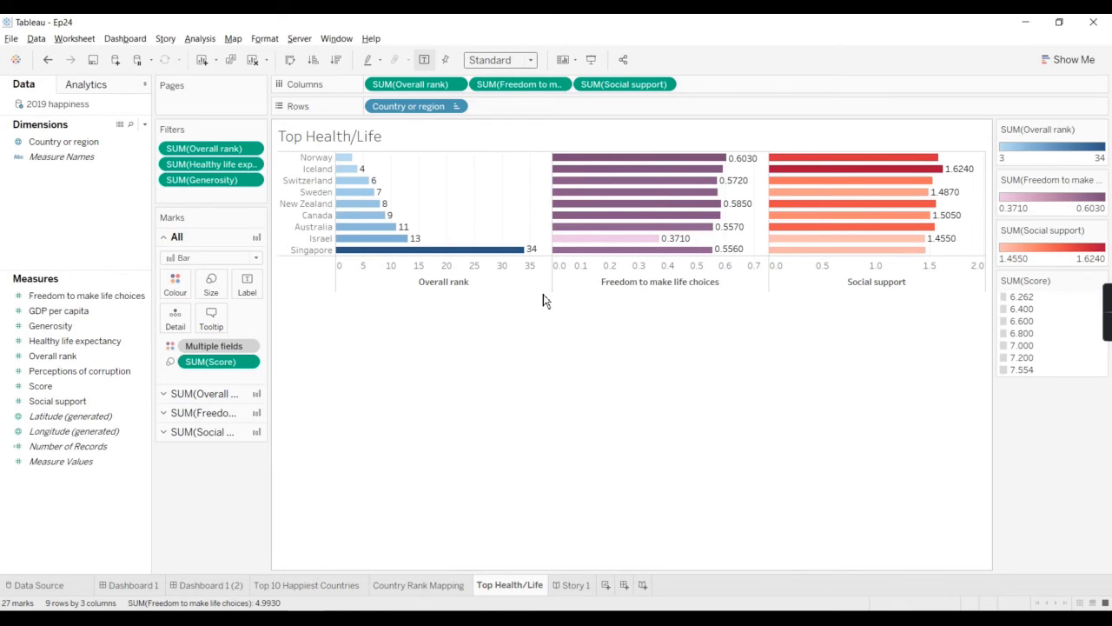
{"action": "left_click_drag", "start_coordinate": [543, 300], "coordinate": [531, 538]}
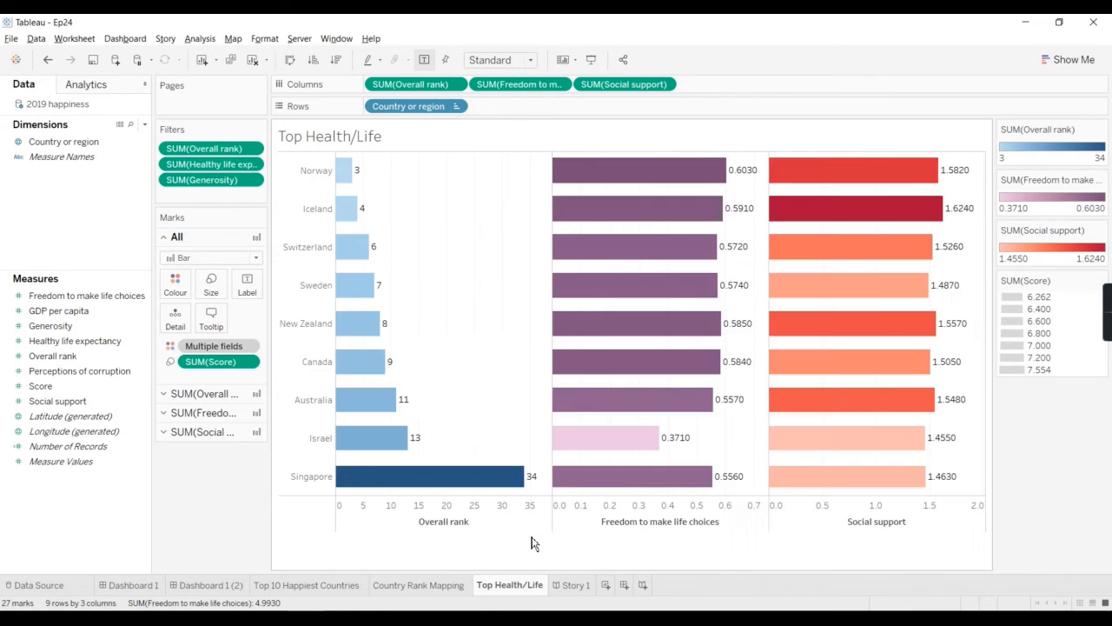
Step: View the chart's underlying data, examine both the summary and the full data, and close it
{"action": "right_click", "coordinate": [512, 267]}
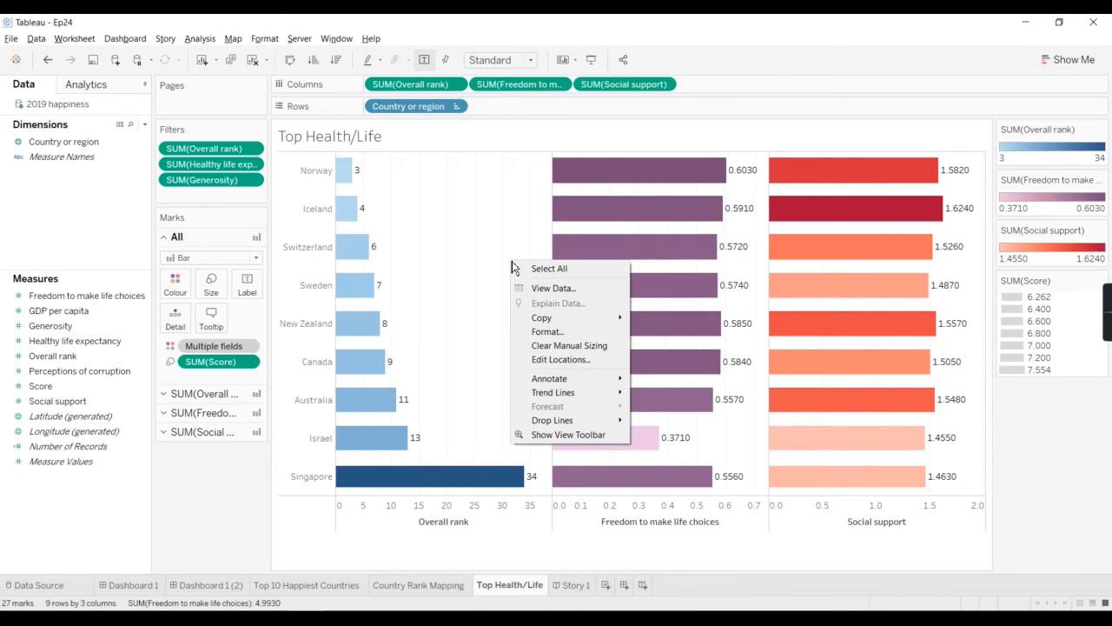
{"action": "left_click", "coordinate": [556, 289]}
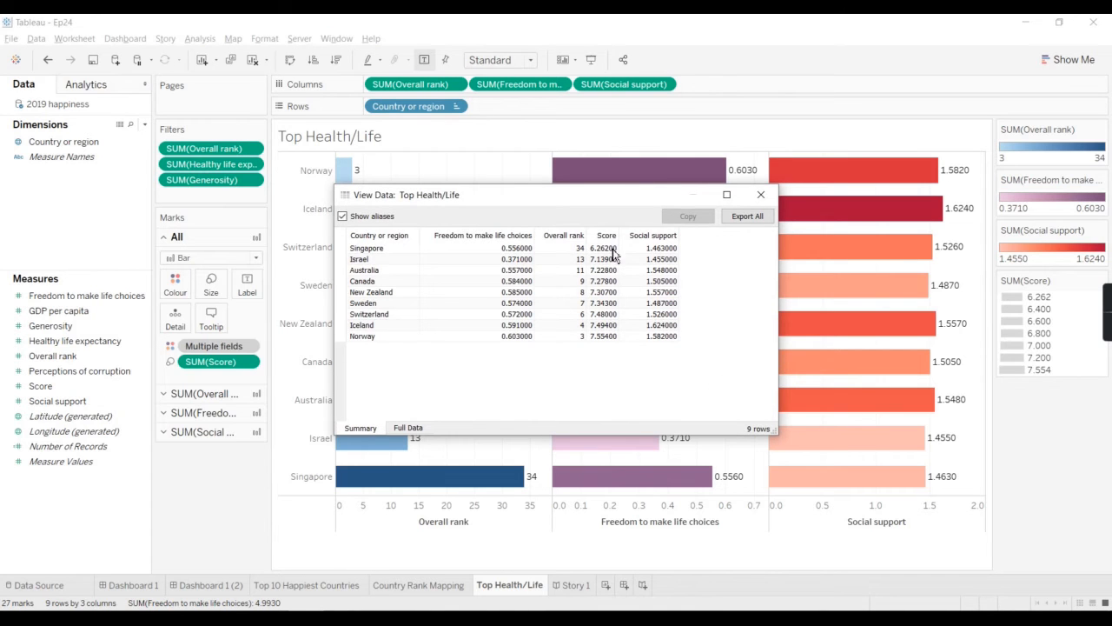
{"action": "left_click_drag", "start_coordinate": [615, 202], "coordinate": [643, 234]}
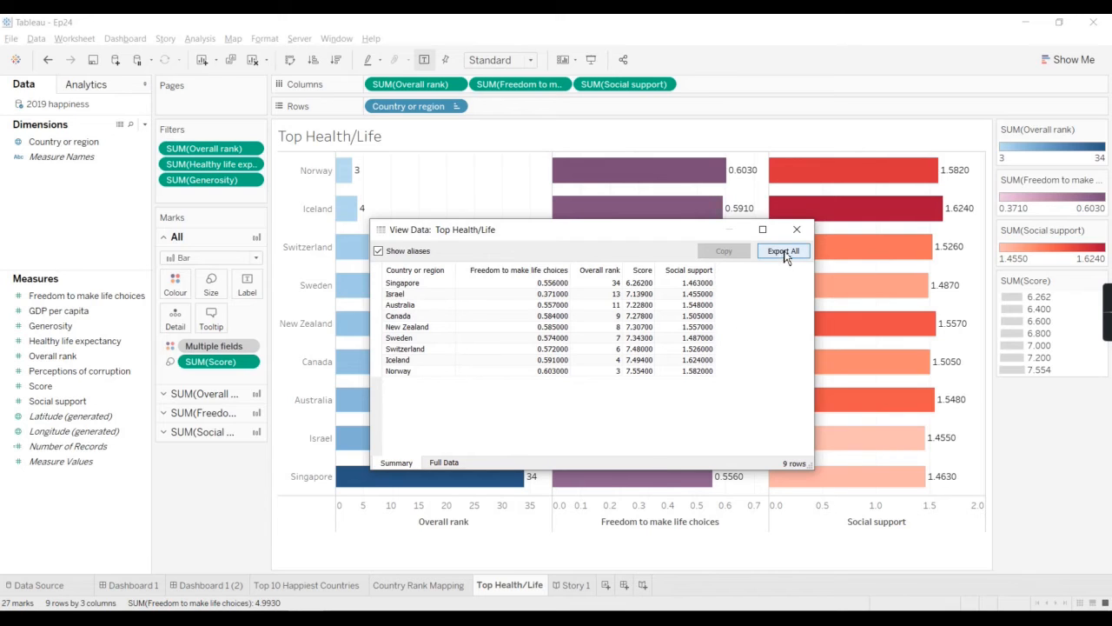
{"action": "left_click", "coordinate": [441, 462]}
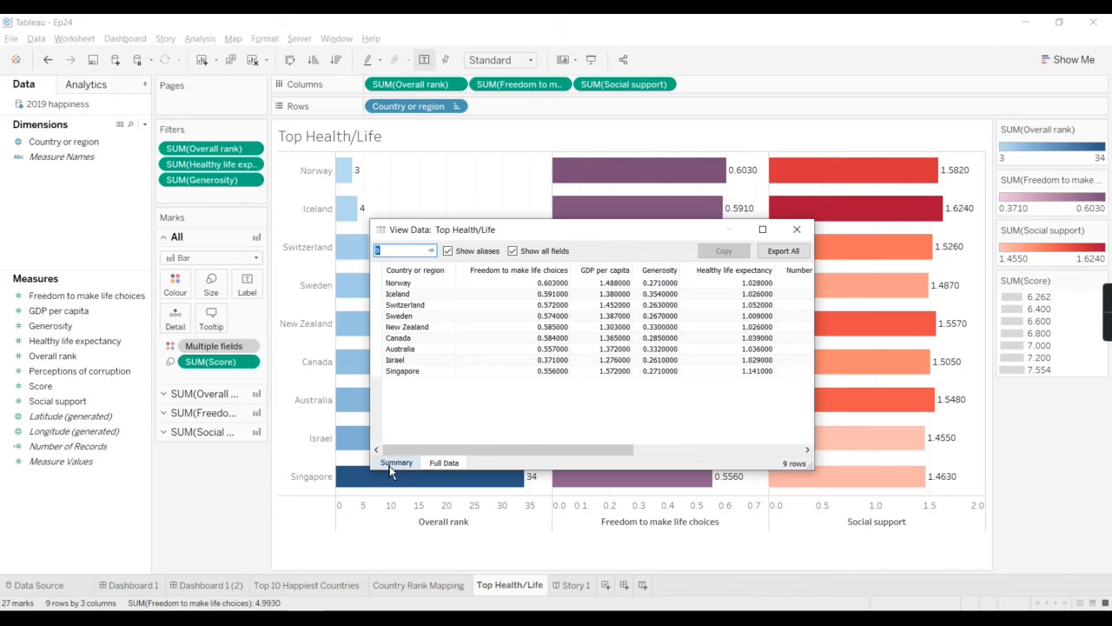
{"action": "left_click", "coordinate": [397, 463]}
{"action": "left_click", "coordinate": [798, 228]}
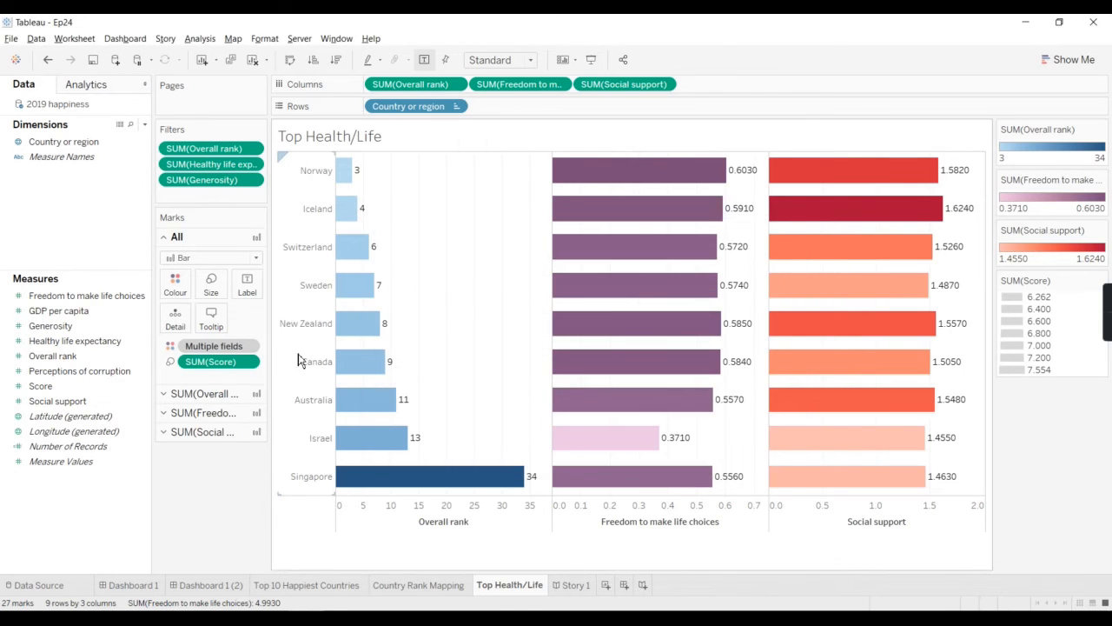
Step: Open the worksheet's font formatting options and widen them enough to read the full font names and sizes
{"action": "right_click", "coordinate": [465, 242]}
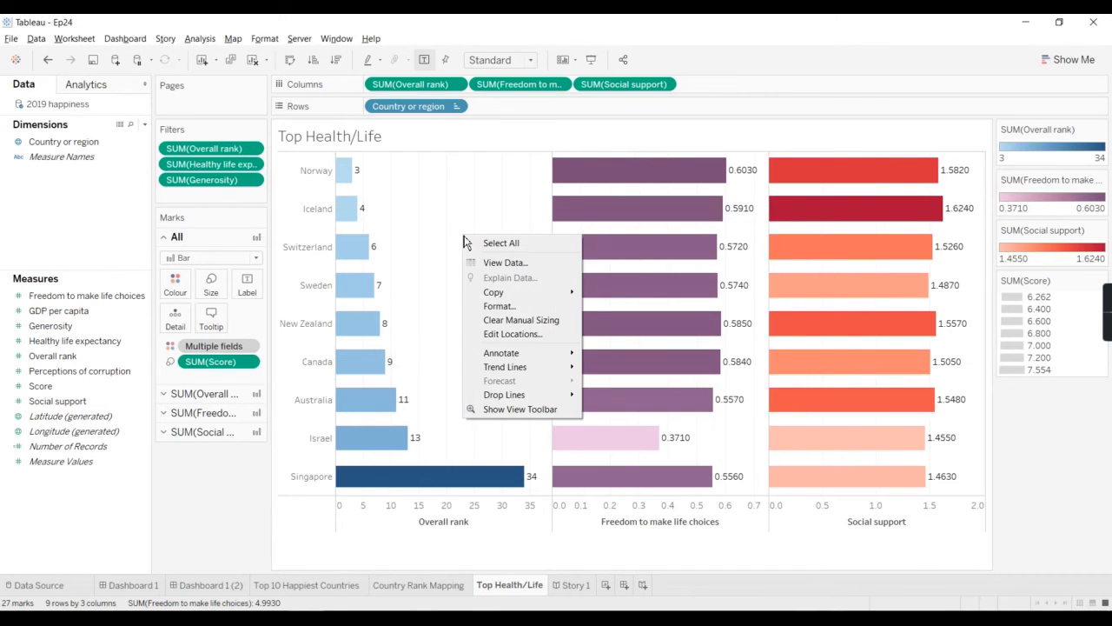
{"action": "mouse_move", "coordinate": [519, 300]}
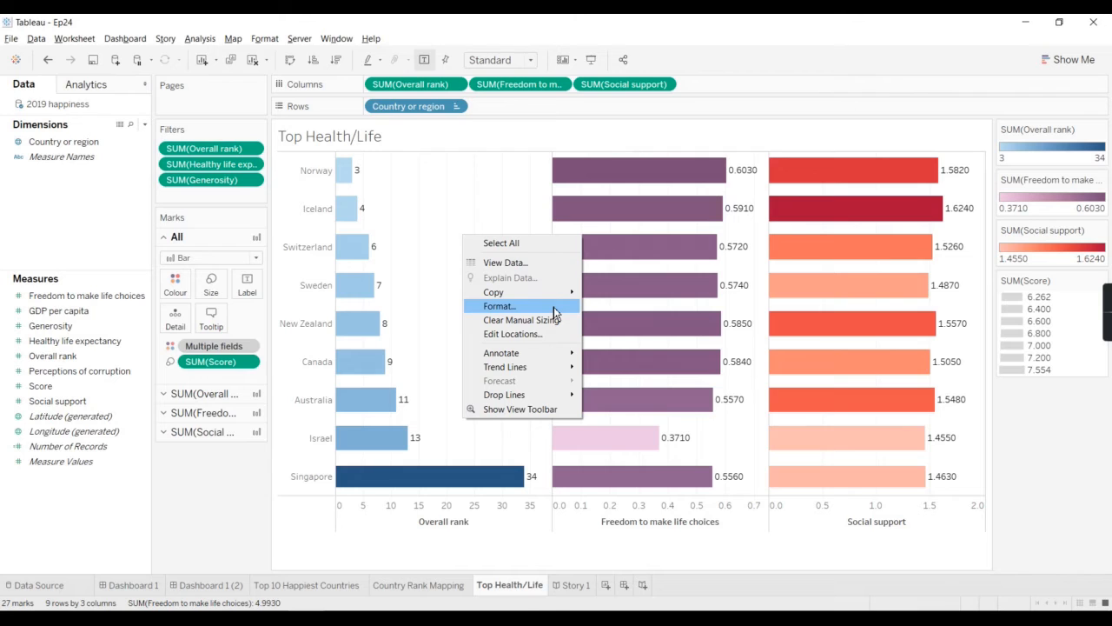
{"action": "left_click", "coordinate": [505, 306]}
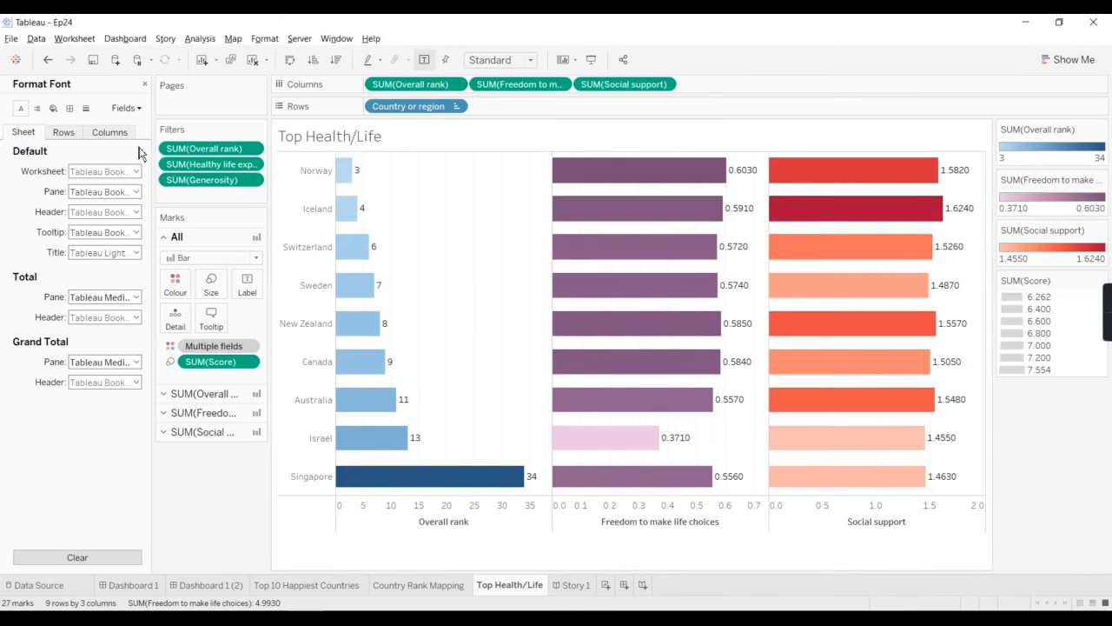
{"action": "left_click_drag", "start_coordinate": [149, 139], "coordinate": [184, 142]}
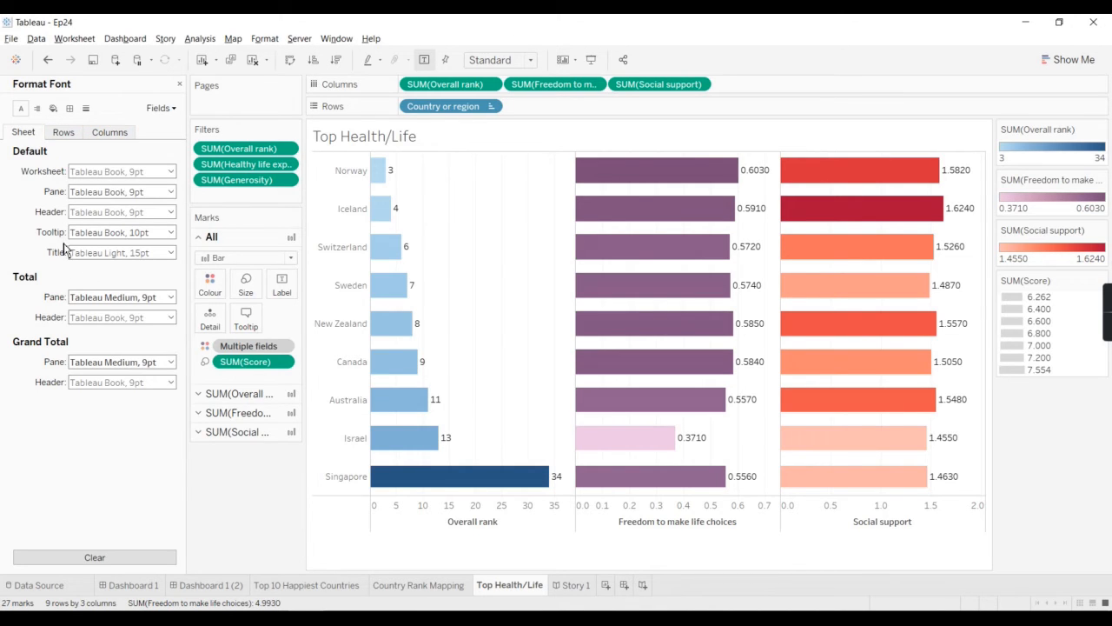
Step: Format the Freedom to make life choices axis numbers as Number (Custom) with 1 decimal place, trying 2 and 0 decimals along the way
{"action": "left_click", "coordinate": [168, 109]}
{"action": "left_click", "coordinate": [183, 139]}
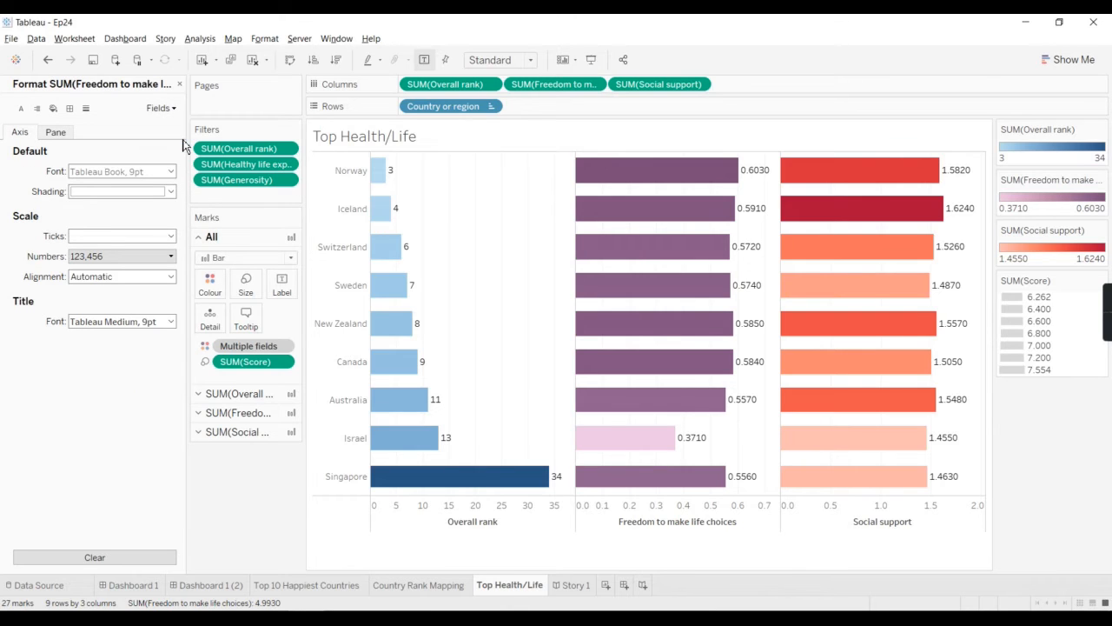
{"action": "left_click", "coordinate": [114, 258]}
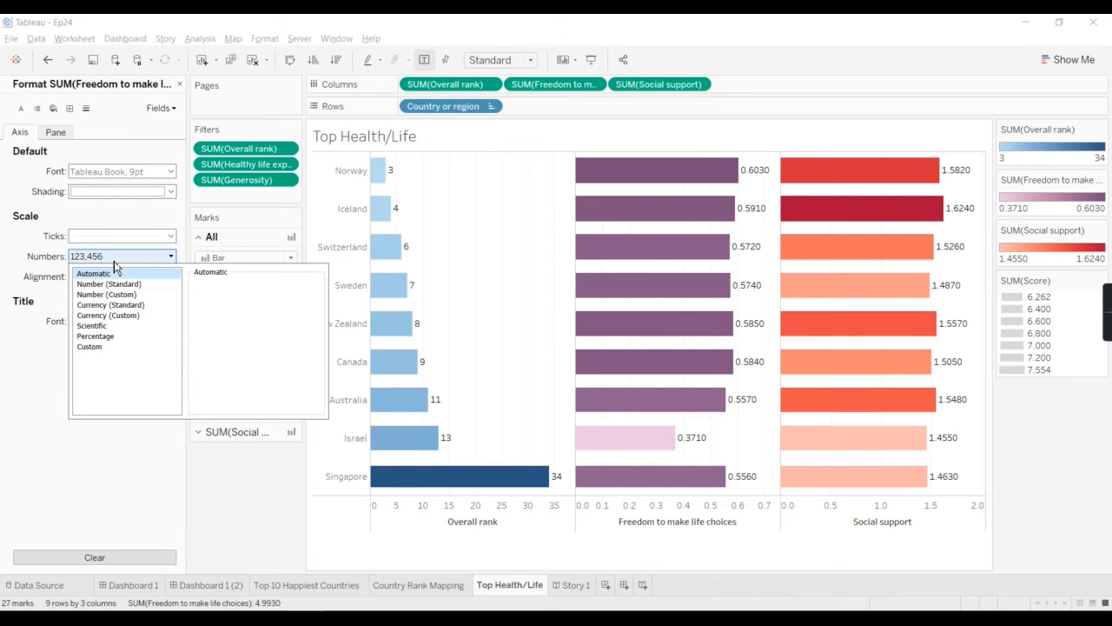
{"action": "left_click", "coordinate": [107, 294]}
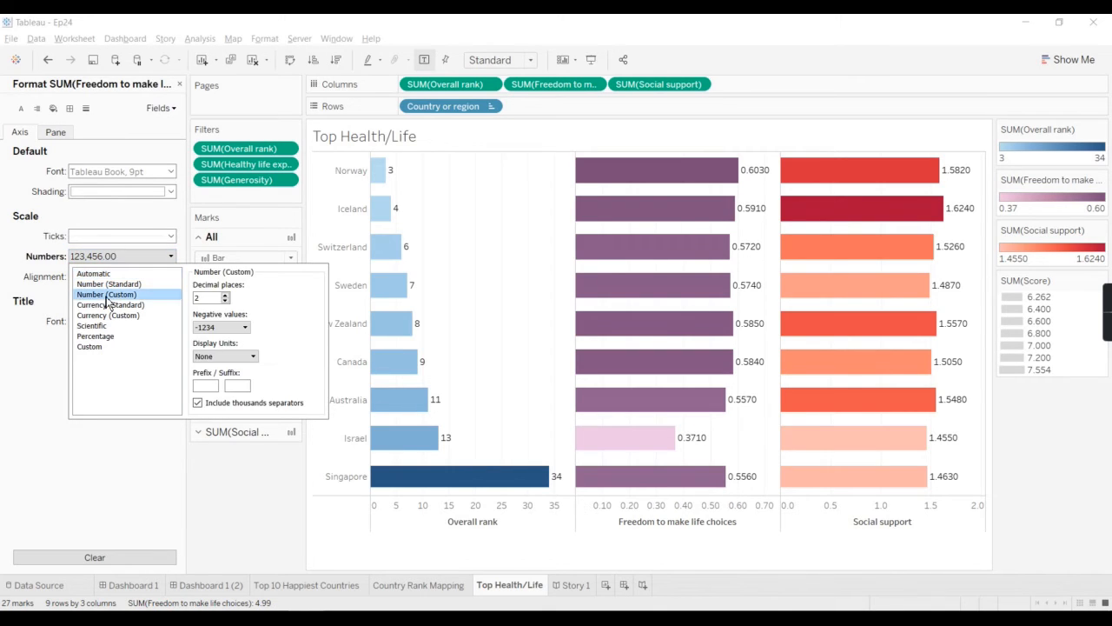
{"action": "left_click", "coordinate": [225, 300]}
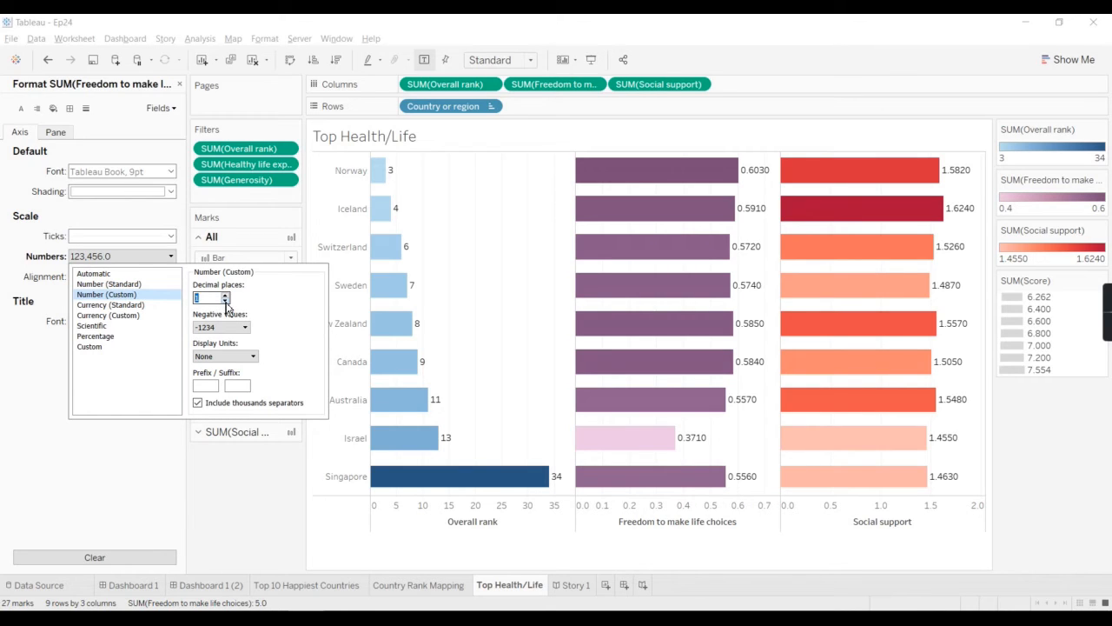
{"action": "left_click", "coordinate": [225, 302]}
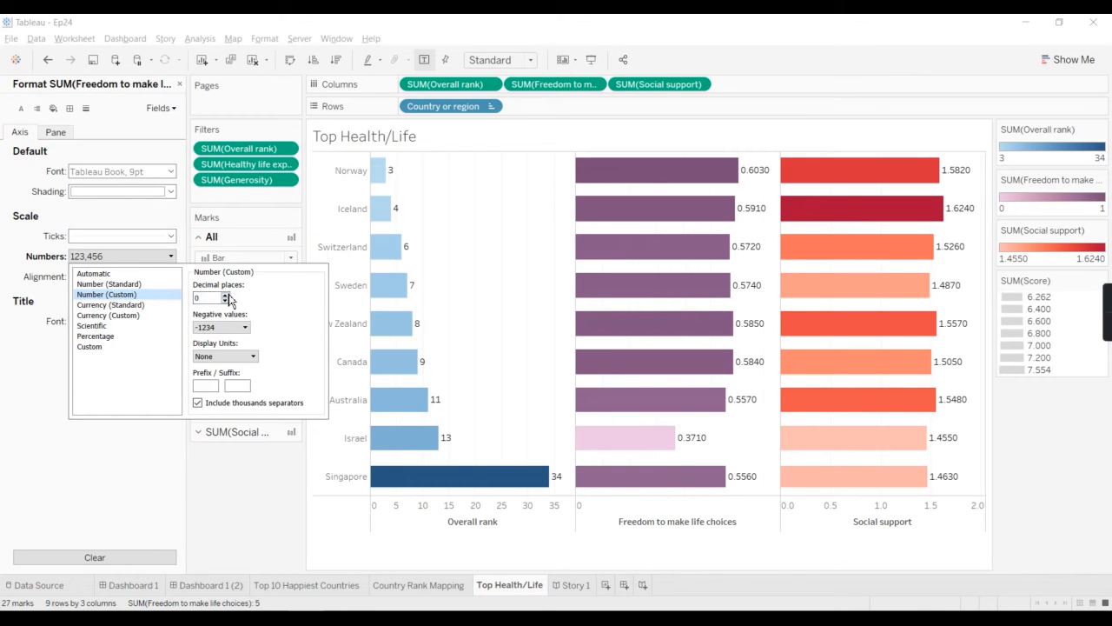
{"action": "left_click", "coordinate": [226, 295]}
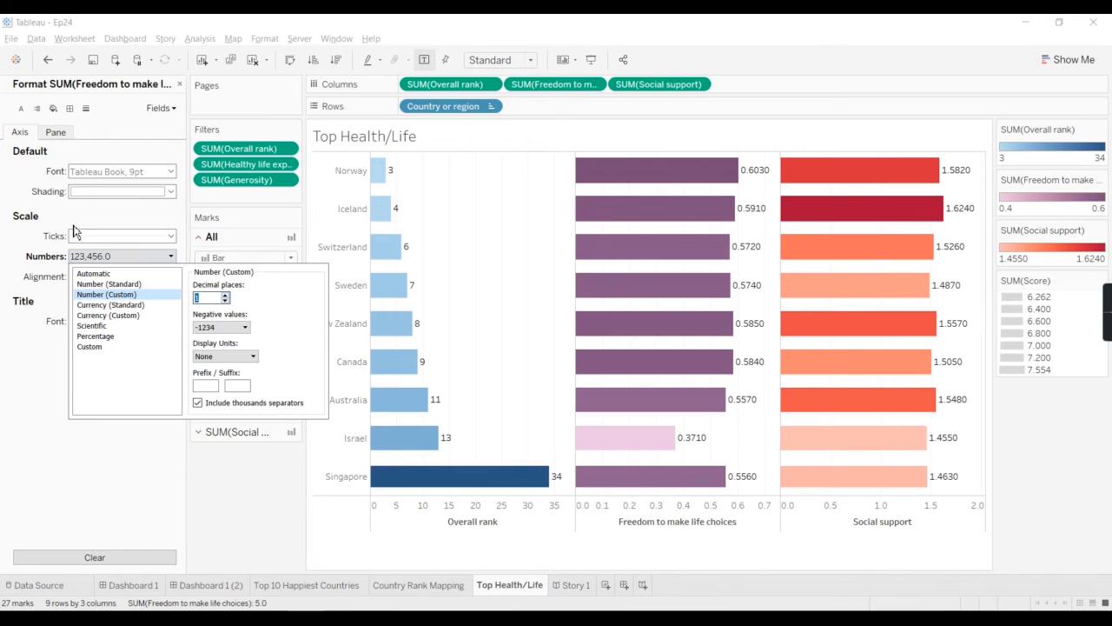
{"action": "left_click", "coordinate": [128, 220]}
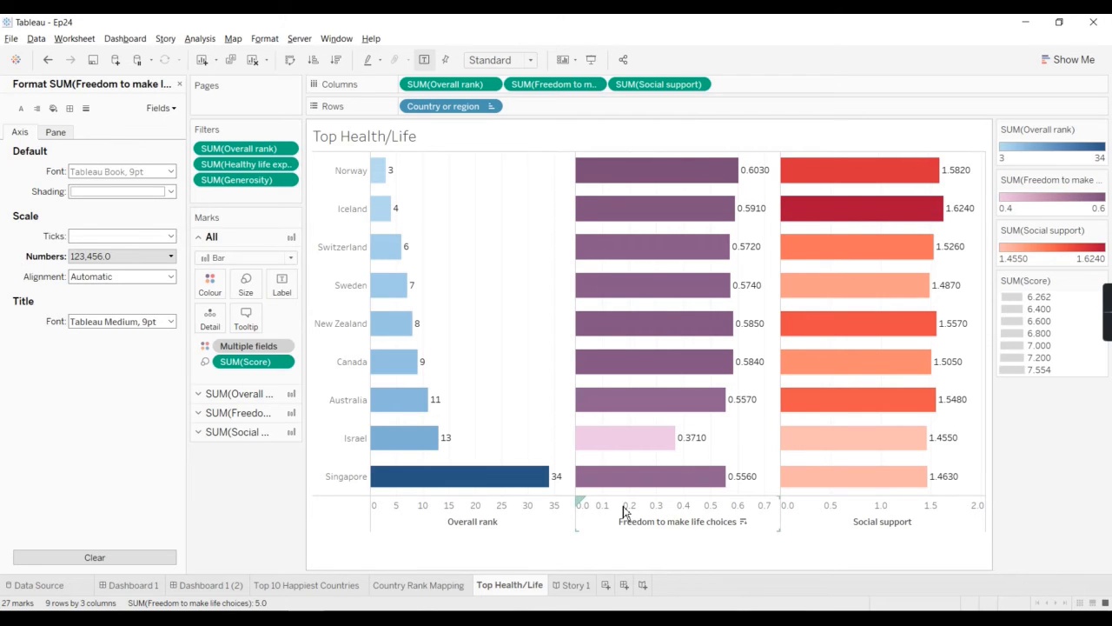
Step: Format the pane numbers of Freedom to make life choices as Number (Custom) with 2 decimal places, briefly trying 1
{"action": "left_click", "coordinate": [56, 134]}
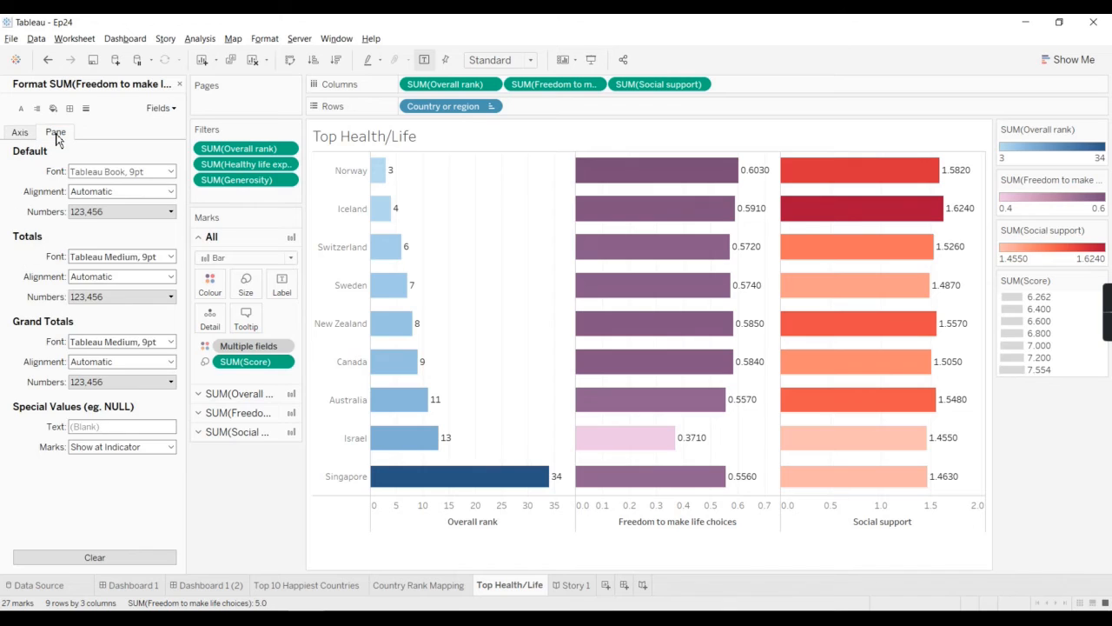
{"action": "left_click", "coordinate": [105, 215]}
{"action": "left_click", "coordinate": [113, 250]}
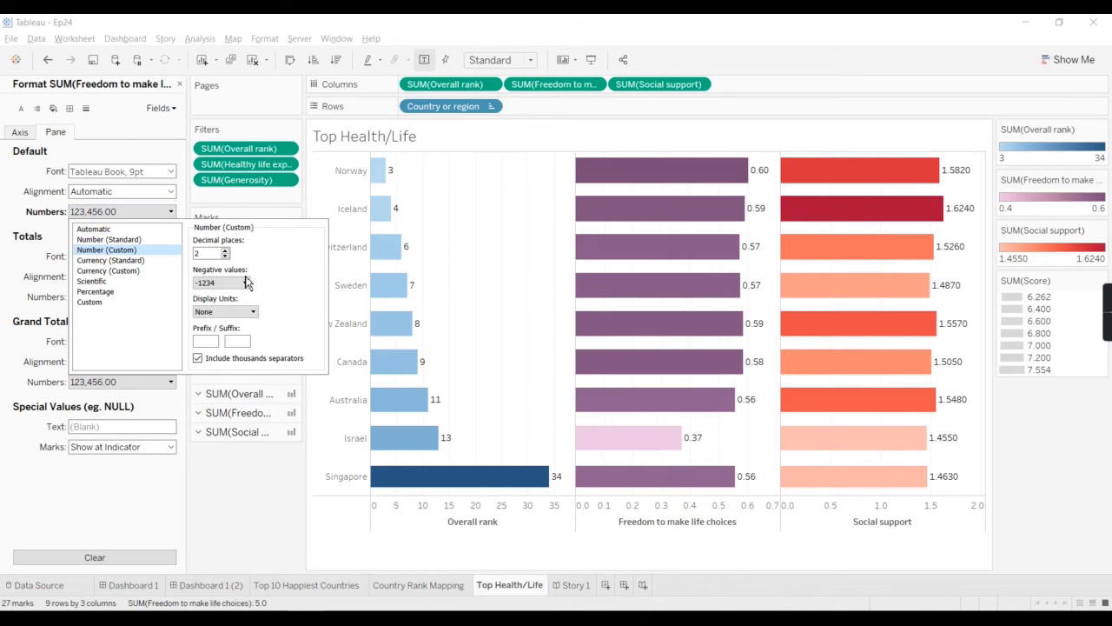
{"action": "left_click", "coordinate": [226, 256]}
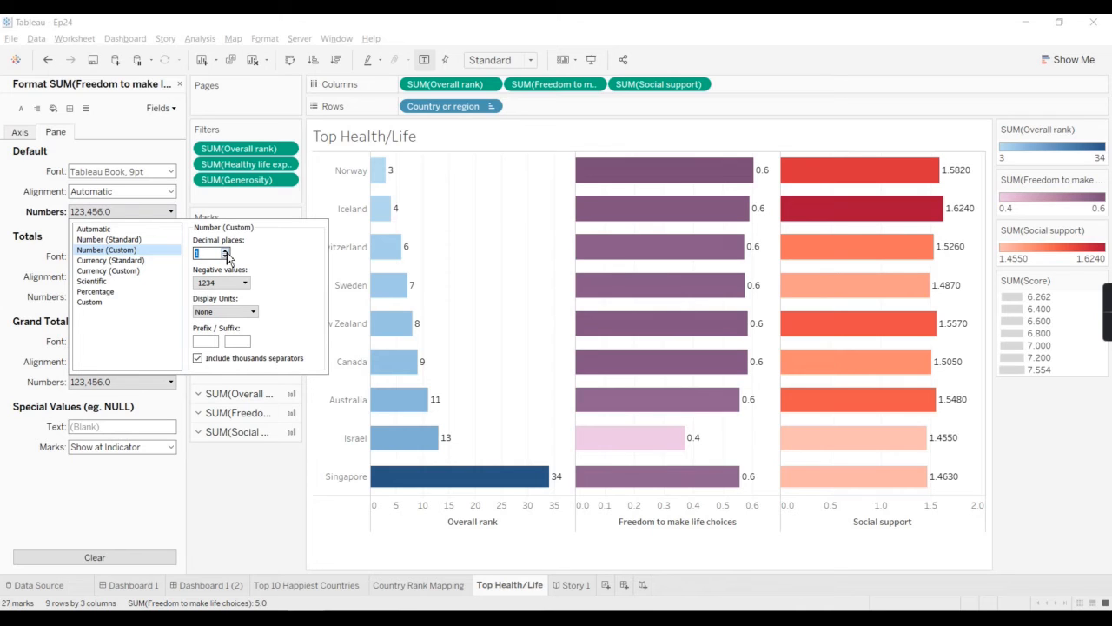
{"action": "left_click", "coordinate": [226, 254]}
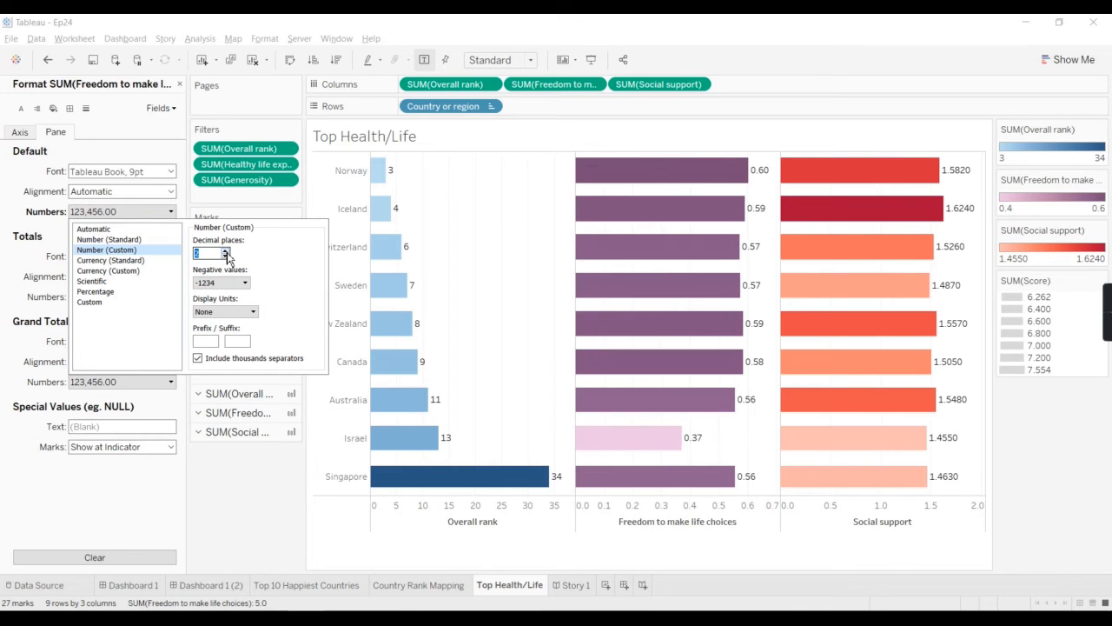
{"action": "left_click", "coordinate": [230, 495]}
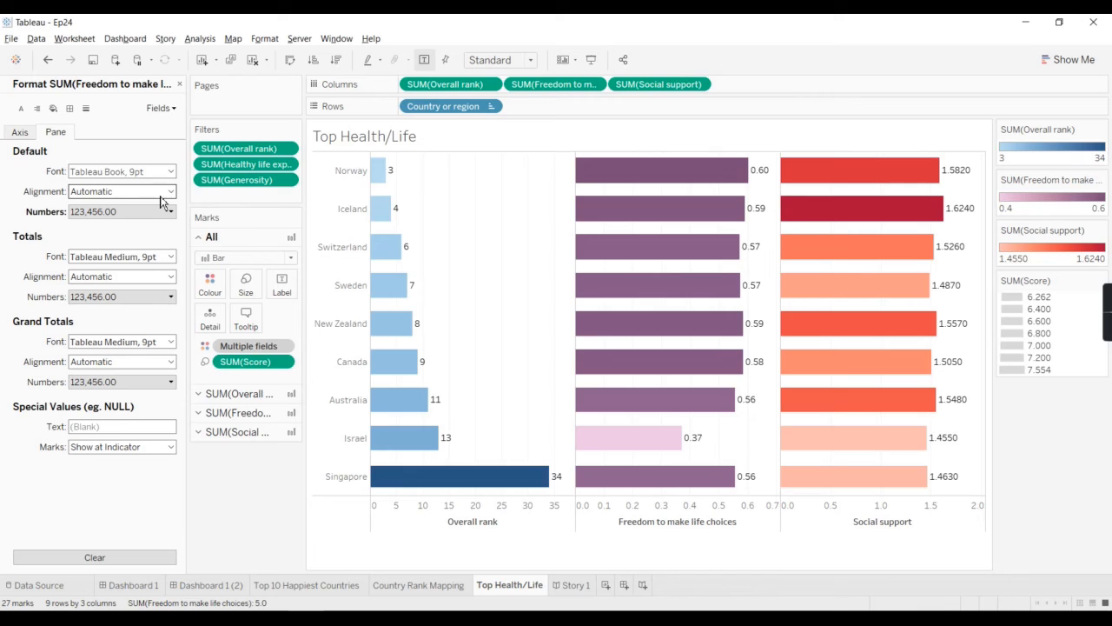
Step: Format the pane numbers of Social support as Number (Custom) with 2 decimal places, briefly trying 1, and close the formatting options
{"action": "left_click", "coordinate": [160, 108]}
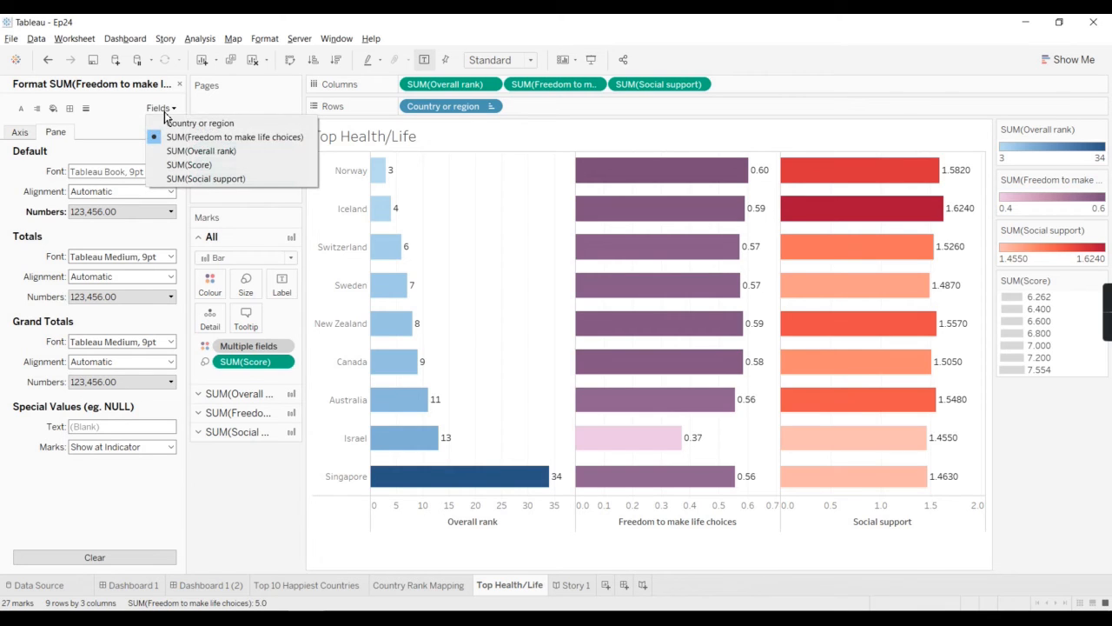
{"action": "left_click", "coordinate": [170, 179]}
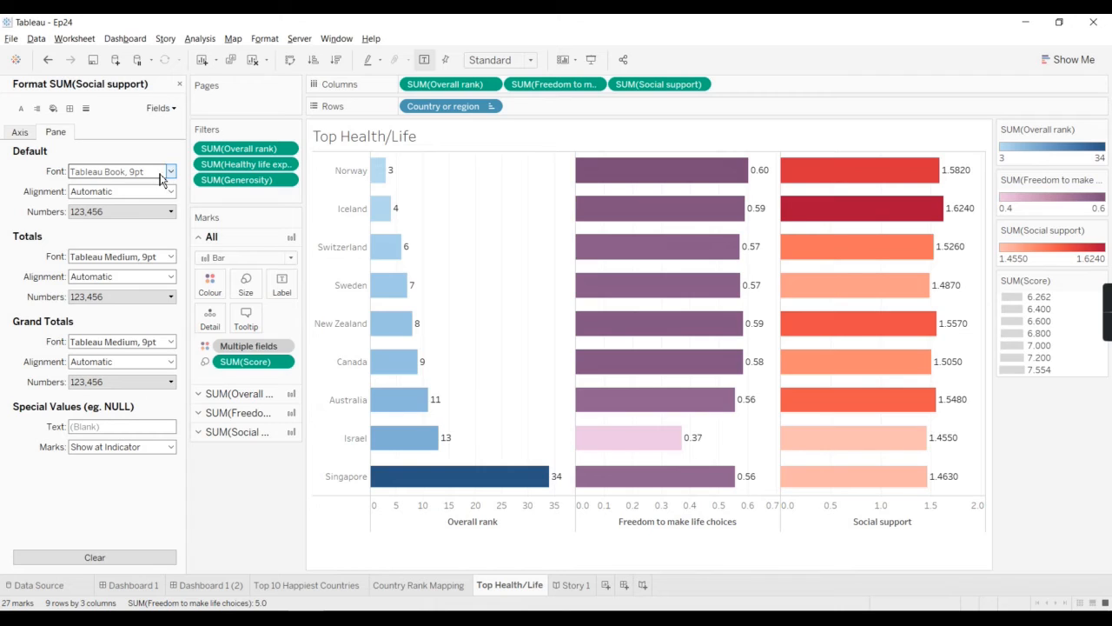
{"action": "left_click", "coordinate": [107, 217]}
{"action": "left_click", "coordinate": [126, 250]}
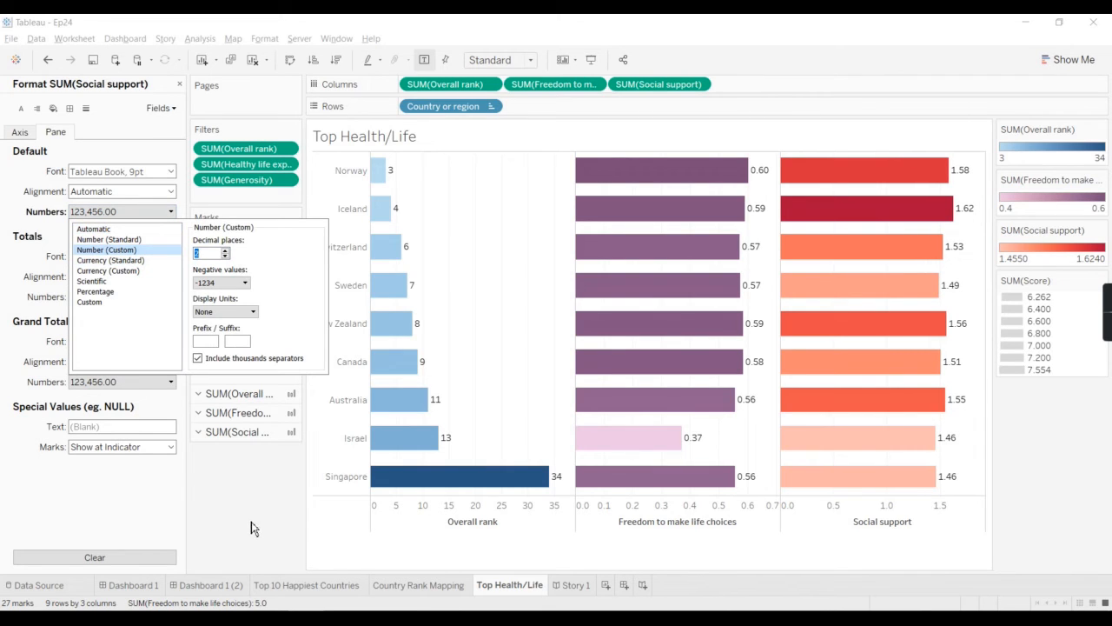
{"action": "left_click", "coordinate": [226, 256]}
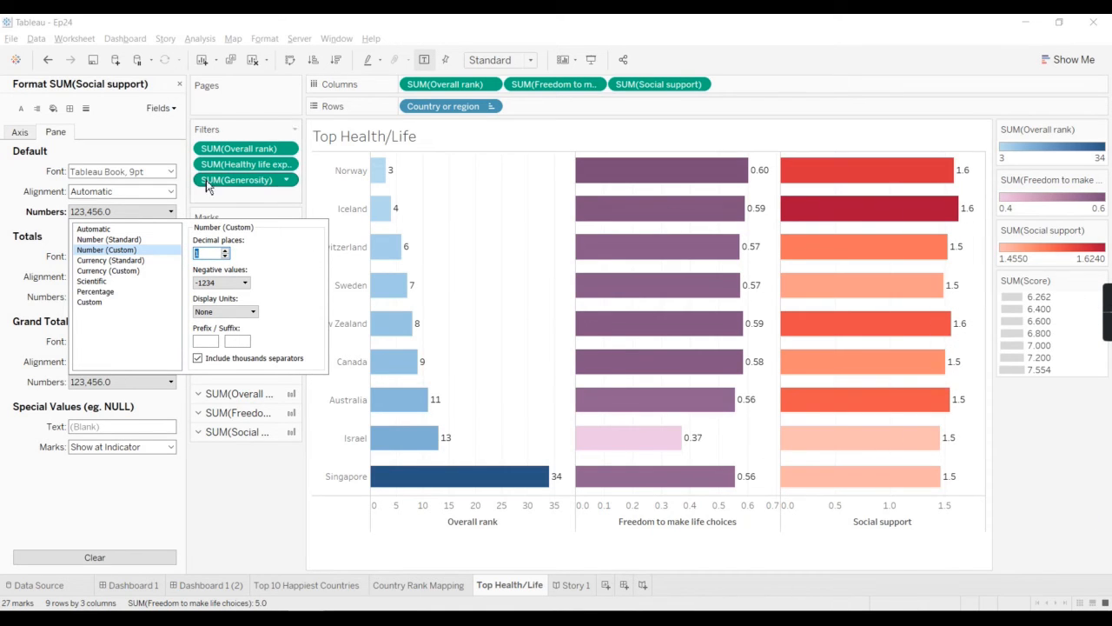
{"action": "left_click", "coordinate": [226, 251]}
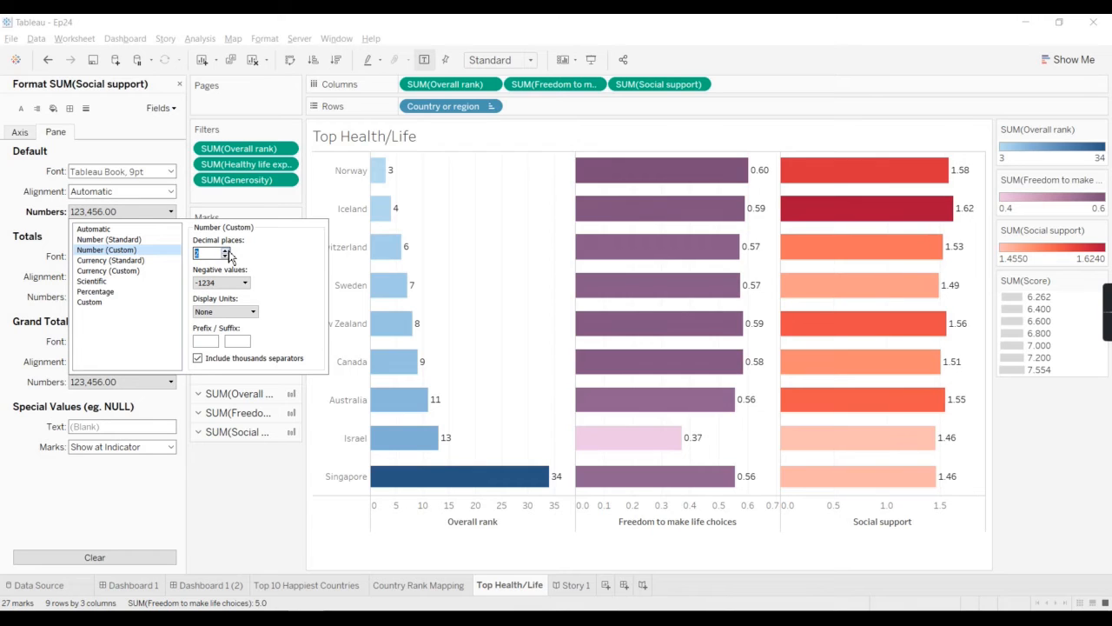
{"action": "left_click", "coordinate": [231, 516]}
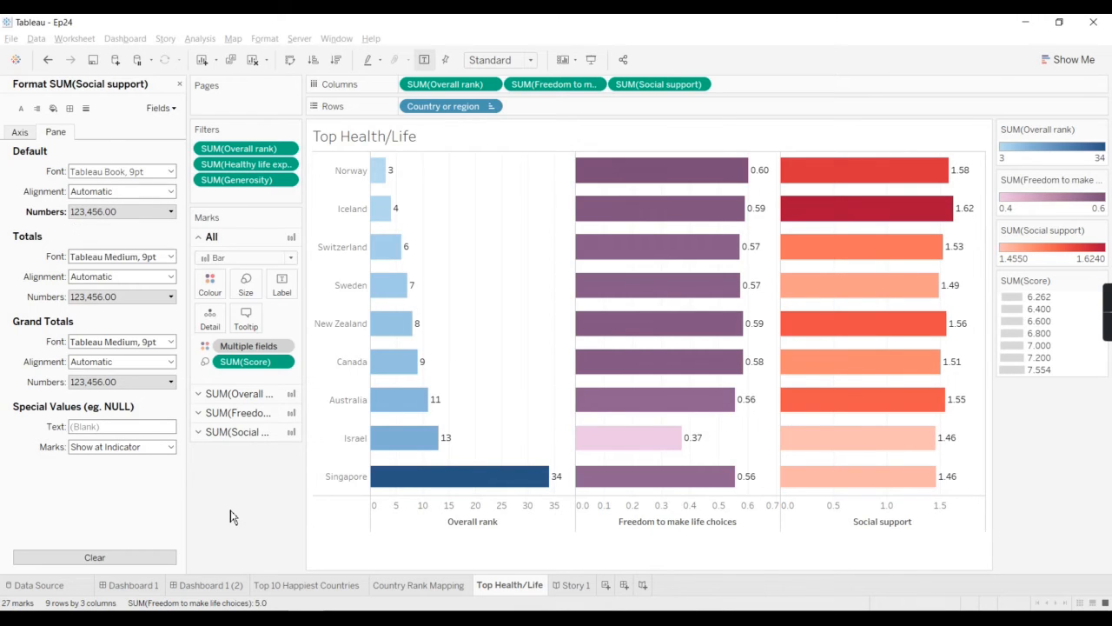
{"action": "left_click", "coordinate": [179, 85]}
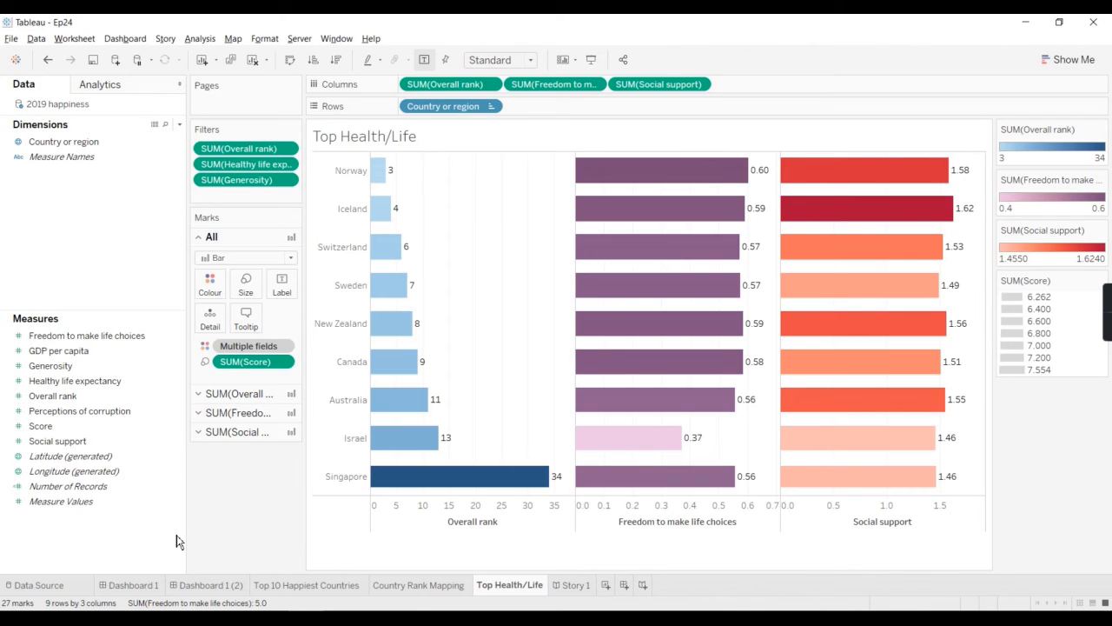
Step: Clear the chart's manual sizing and stretch its height again until it nearly fills the sheet
{"action": "right_click", "coordinate": [457, 289]}
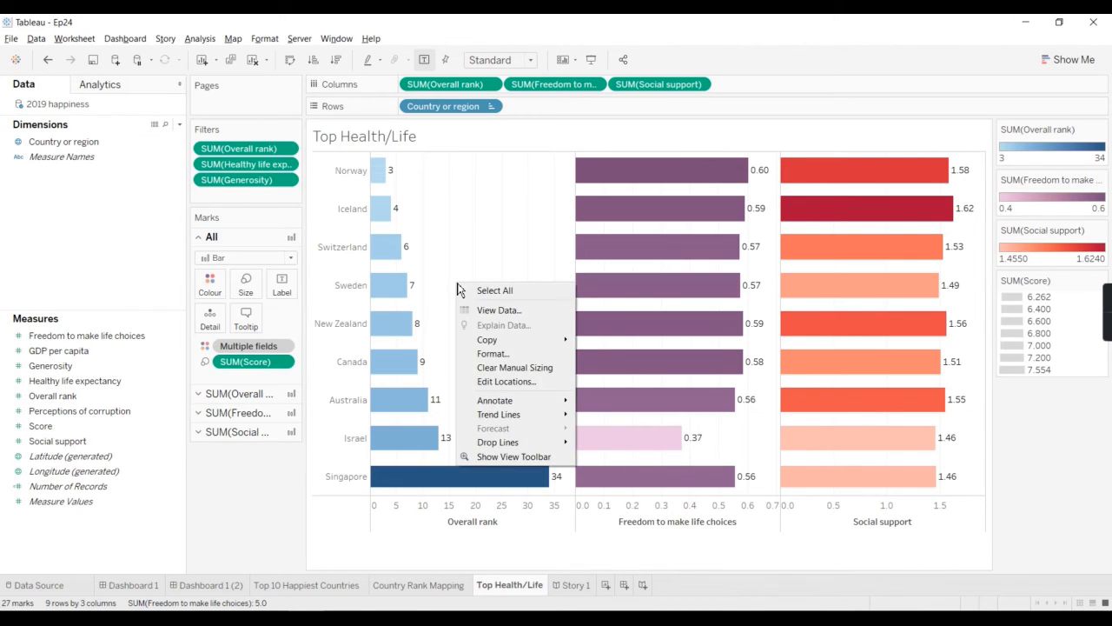
{"action": "left_click", "coordinate": [537, 369]}
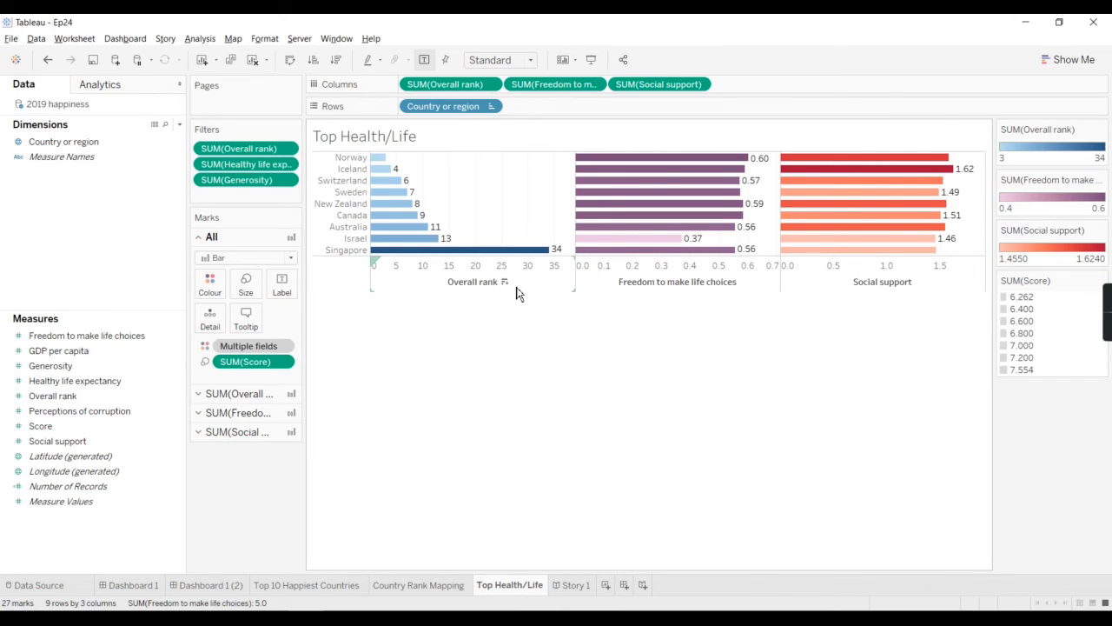
{"action": "left_click_drag", "start_coordinate": [524, 294], "coordinate": [511, 539]}
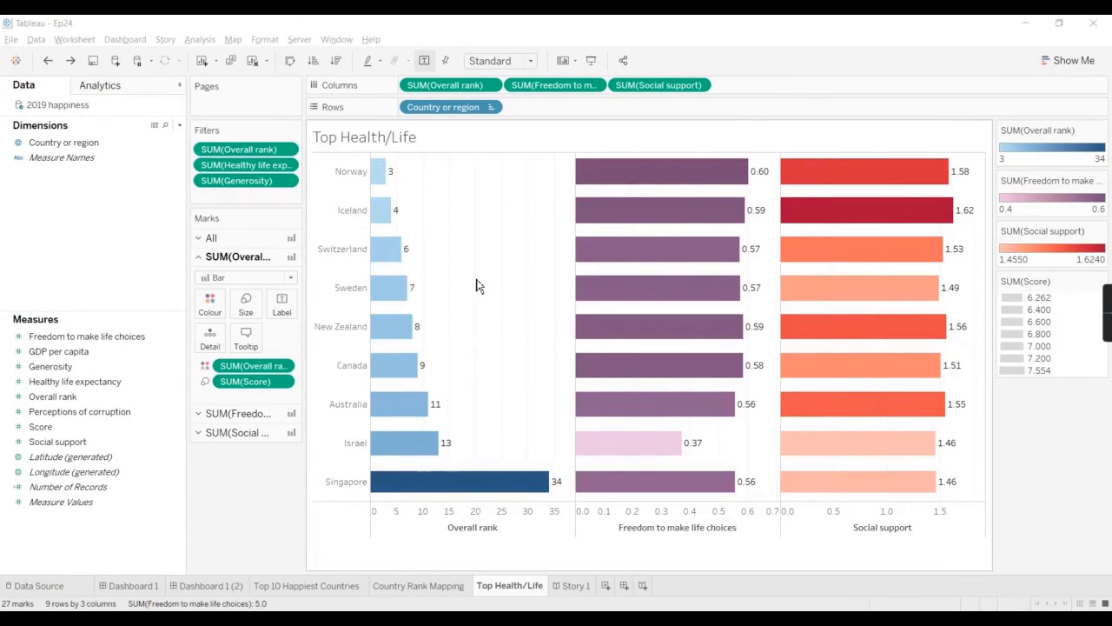
Step: Start a point annotation in the empty area of the Overall rank pane and change its SUM aggregation to AVG
{"action": "left_click", "coordinate": [477, 286]}
{"action": "right_click", "coordinate": [478, 286]}
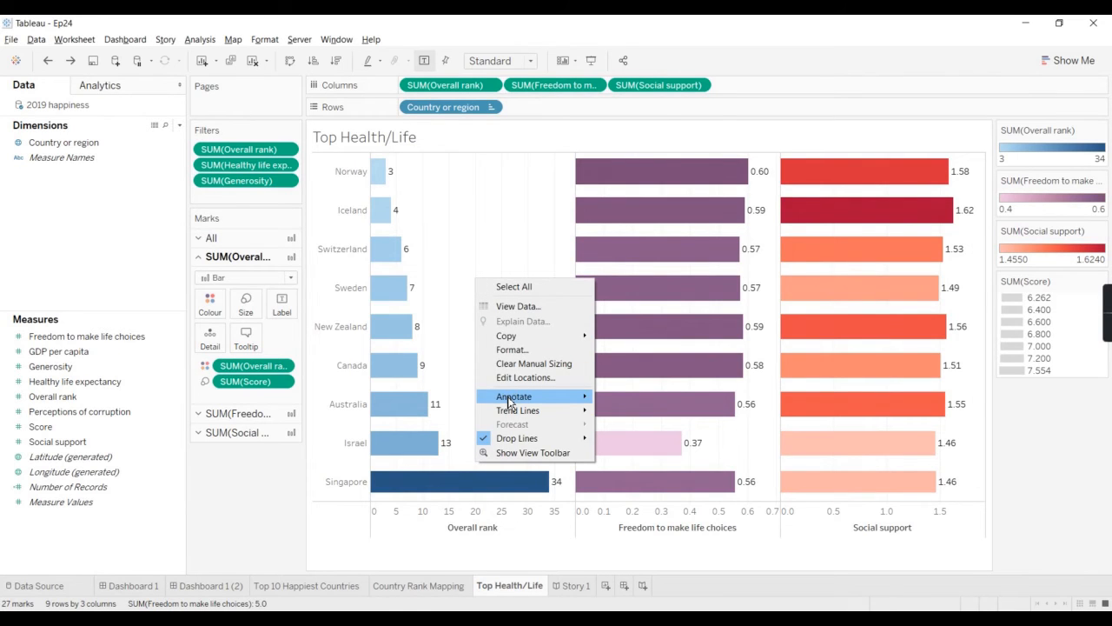
{"action": "mouse_move", "coordinate": [510, 401]}
{"action": "left_click", "coordinate": [619, 415]}
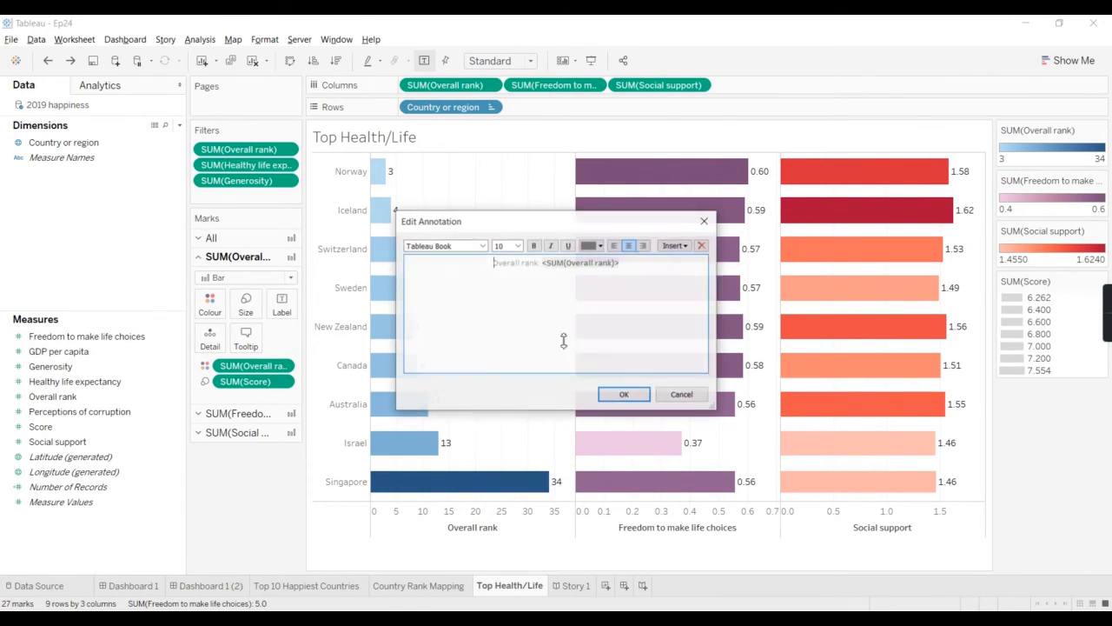
{"action": "double_click", "coordinate": [556, 265]}
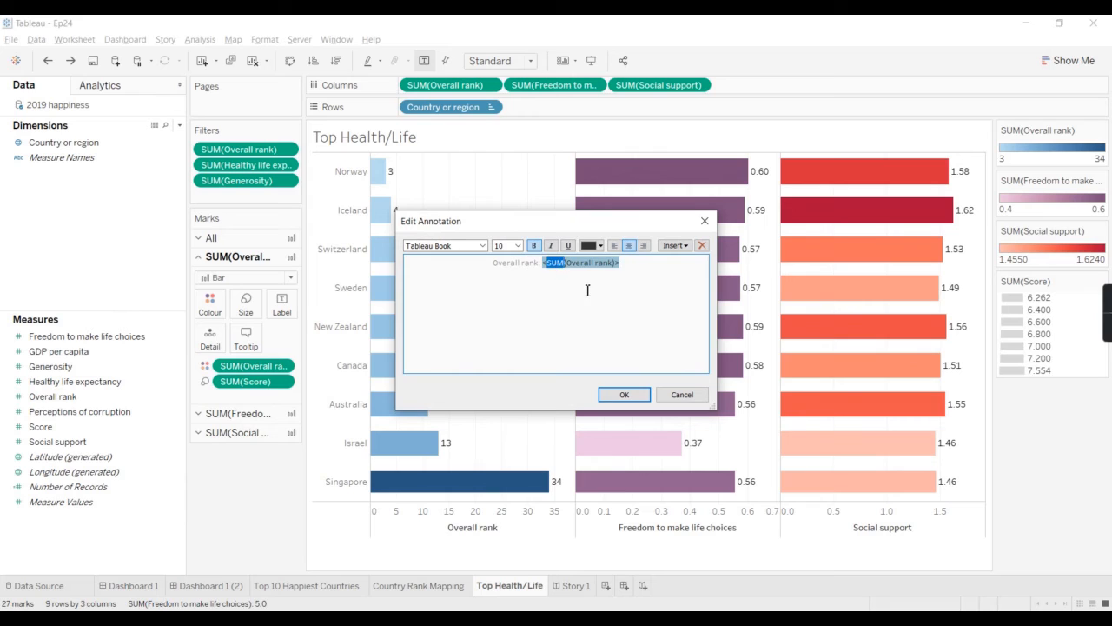
{"action": "type", "text": "AVG"}
Step: Set the point annotation's Overall rank aggregation back to SUM and place the annotation on the chart
{"action": "left_click", "coordinate": [560, 272]}
{"action": "triple_click", "coordinate": [558, 266]}
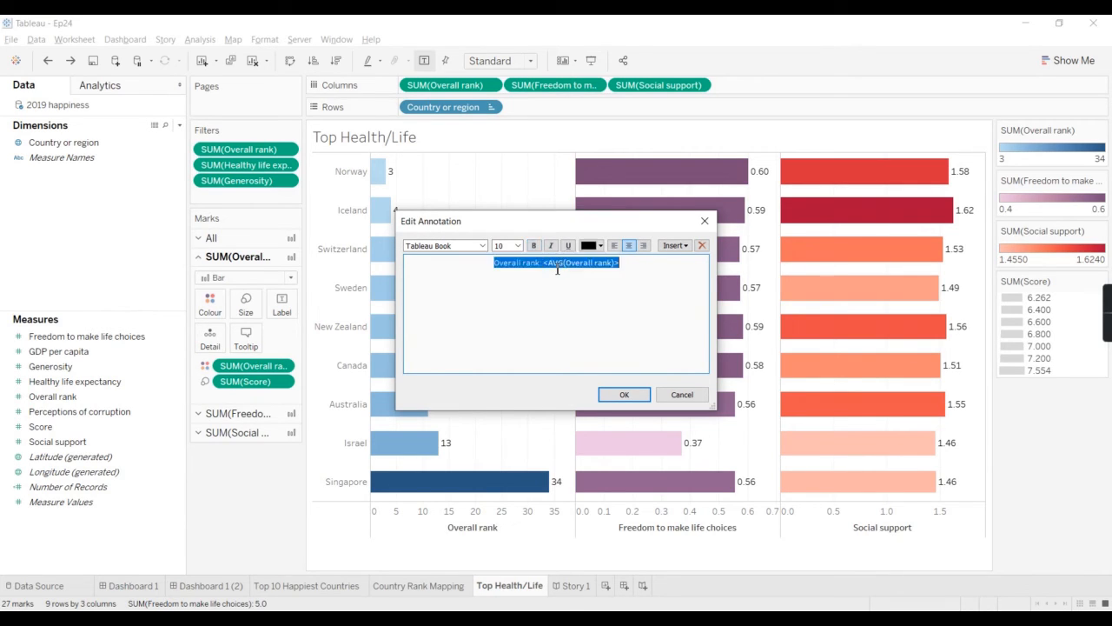
{"action": "type", "text": "s"}
{"action": "key", "text": "ctrl+z"}
{"action": "double_click", "coordinate": [552, 262]}
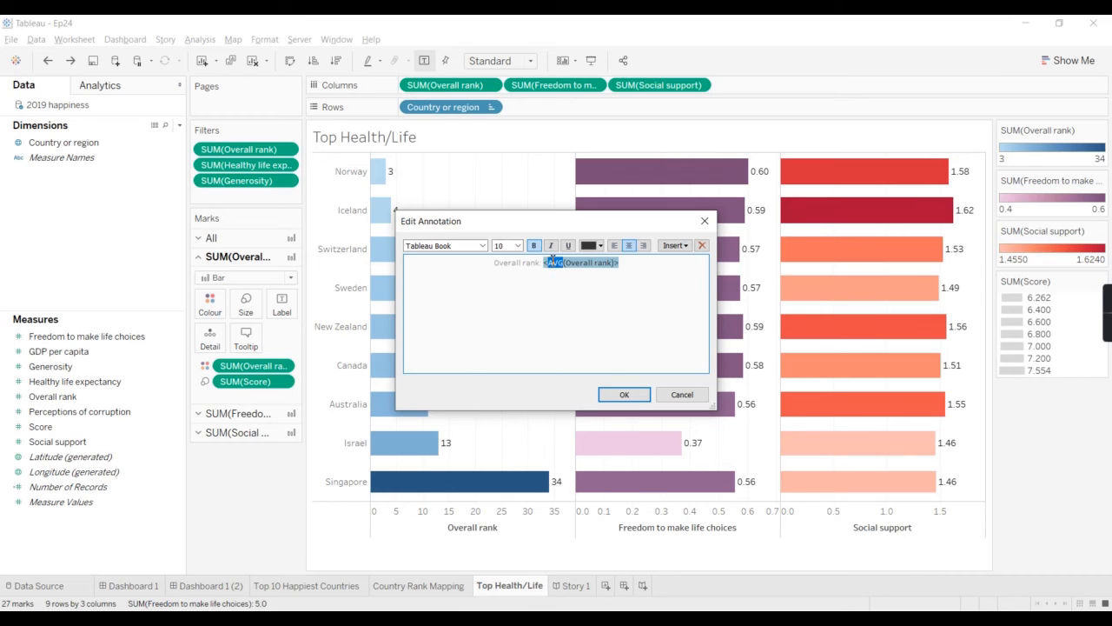
{"action": "type", "text": "SUM"}
{"action": "left_click", "coordinate": [632, 398]}
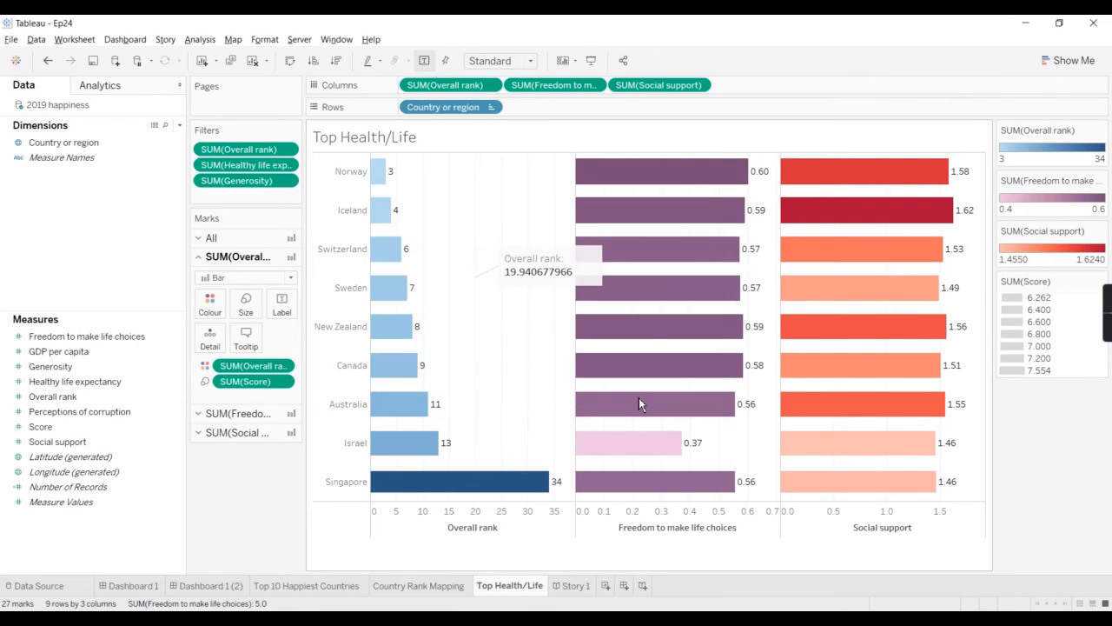
Step: Move the point annotation beside the Norway and Iceland bars of Overall rank and delete it
{"action": "left_click", "coordinate": [576, 261]}
{"action": "left_click_drag", "start_coordinate": [576, 261], "coordinate": [470, 195]}
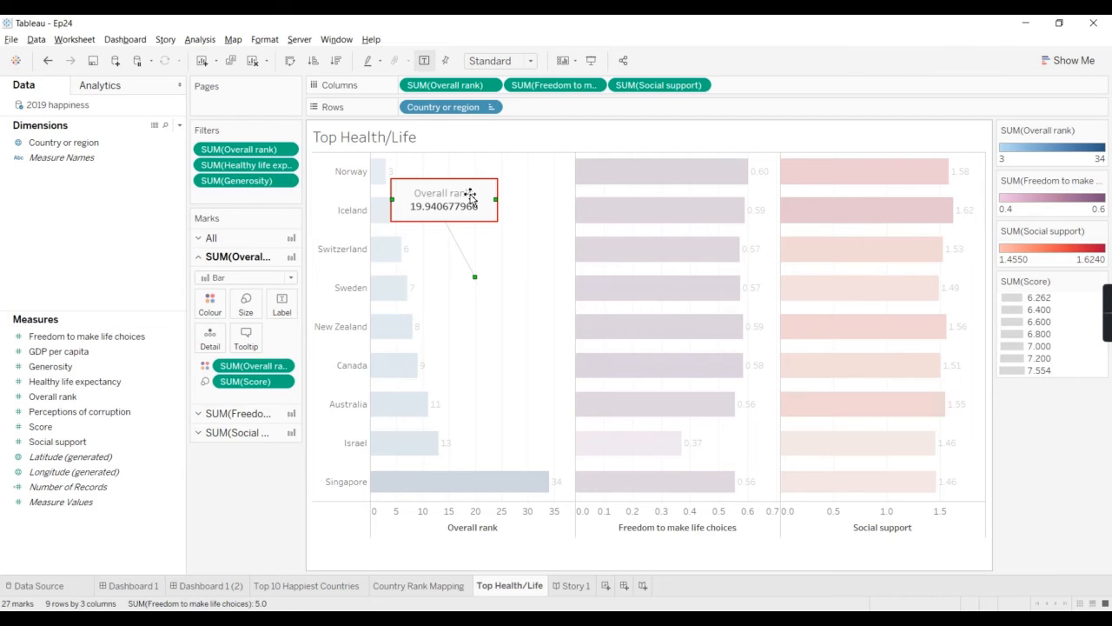
{"action": "key", "text": "Delete"}
Step: Add an area annotation reading "Annotation goes here" in the upper empty part of the Overall rank pane
{"action": "right_click", "coordinate": [470, 194]}
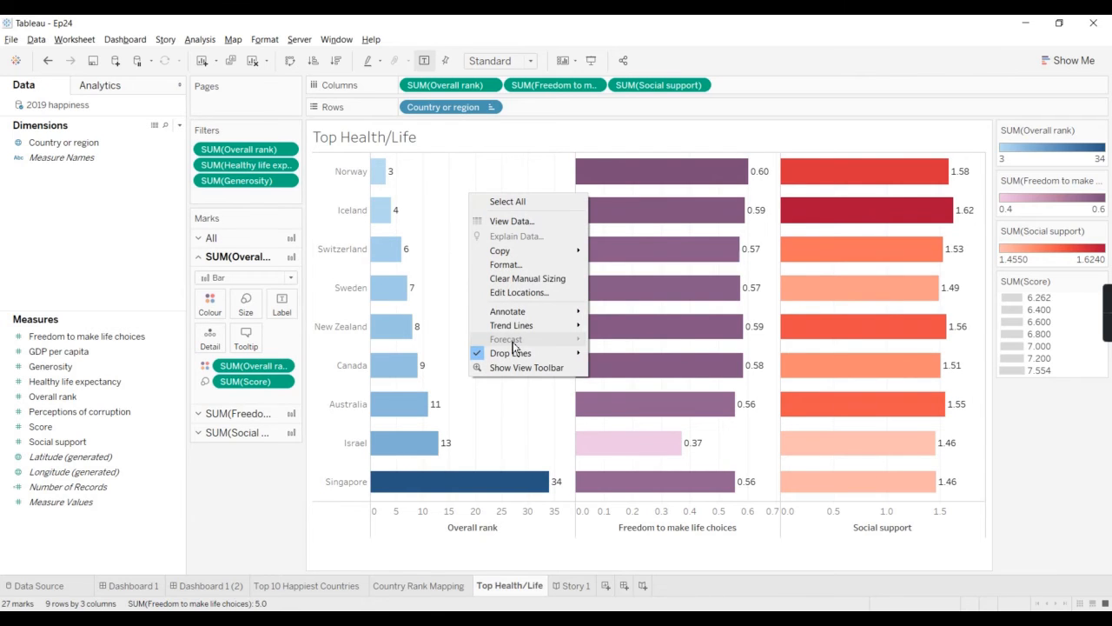
{"action": "mouse_move", "coordinate": [514, 312]}
{"action": "left_click", "coordinate": [628, 342]}
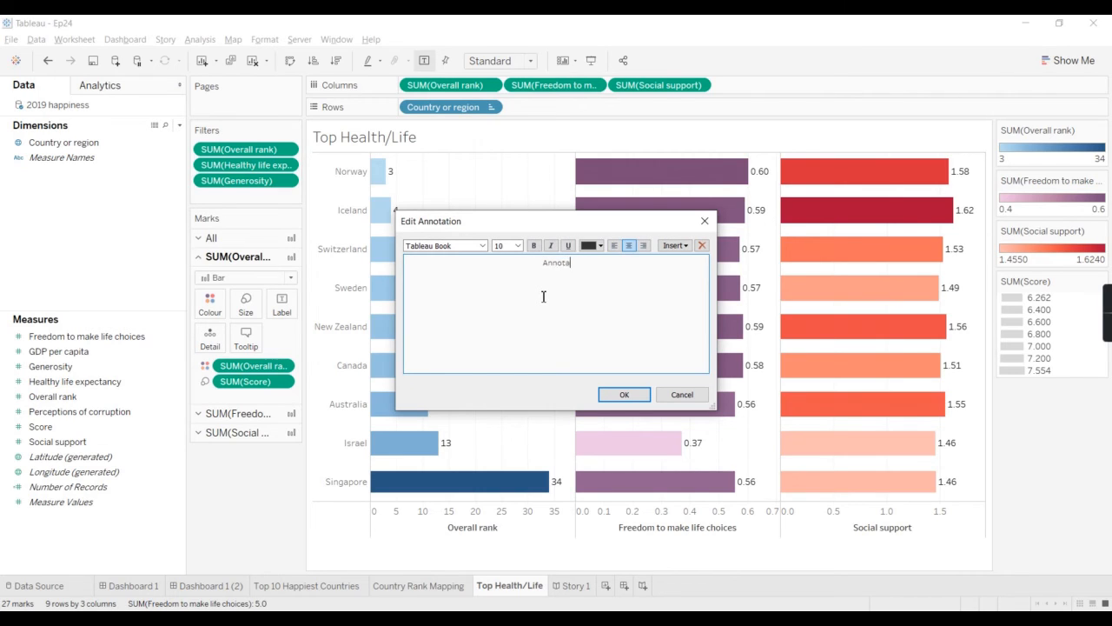
{"action": "type", "text": "tion goes here"}
{"action": "left_click", "coordinate": [624, 395]}
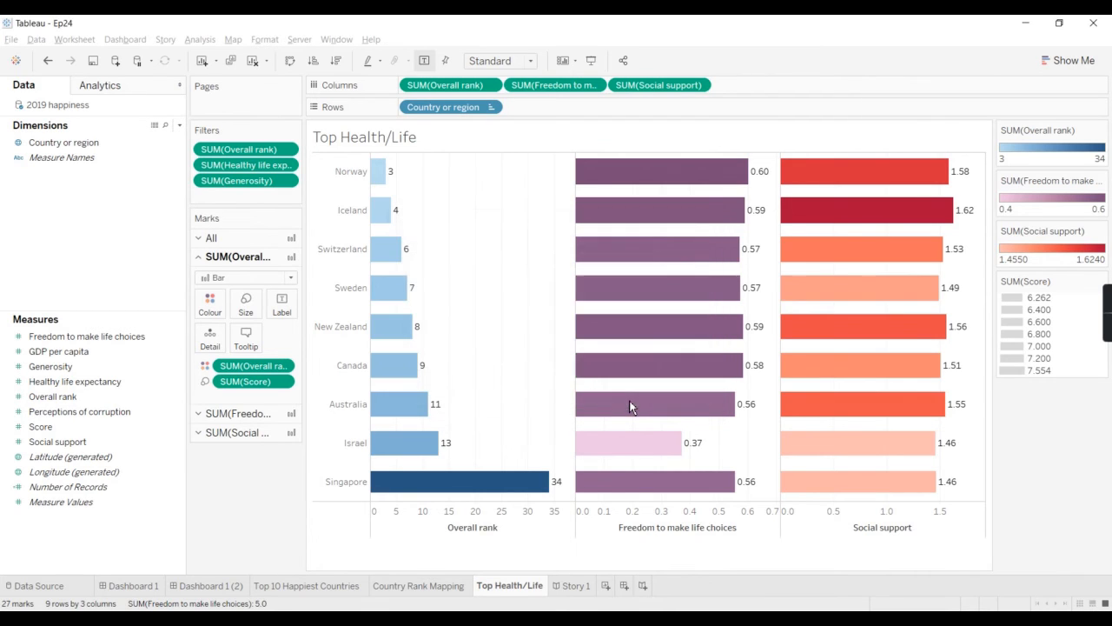
Step: Enlarge the area annotation so its text fits on one line and reposition it within the Overall rank pane
{"action": "left_click", "coordinate": [459, 172]}
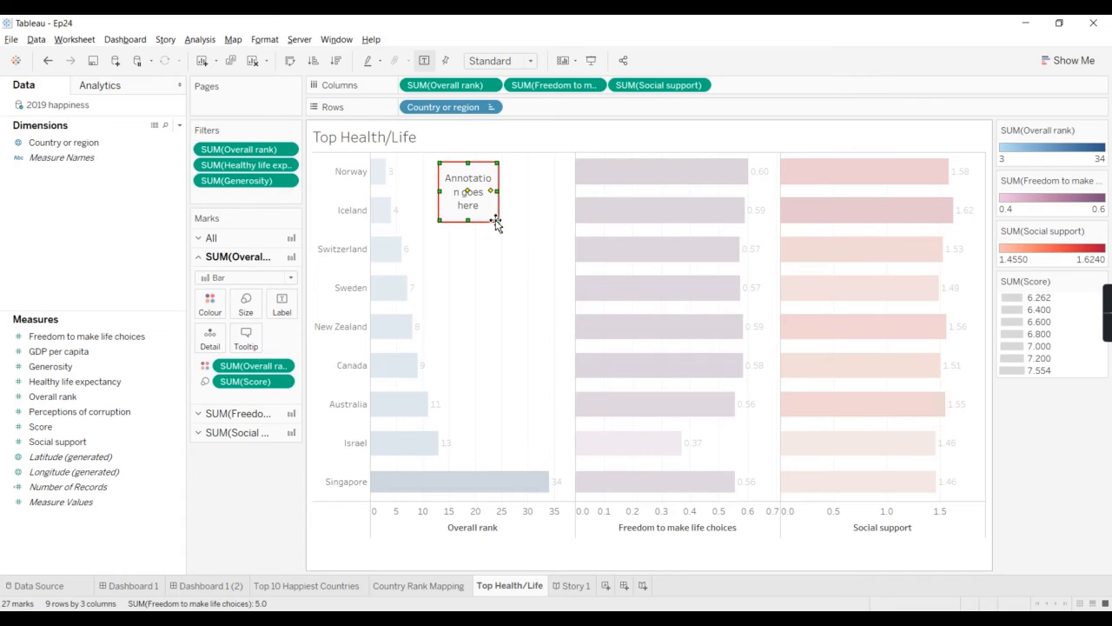
{"action": "left_click_drag", "start_coordinate": [497, 218], "coordinate": [625, 287]}
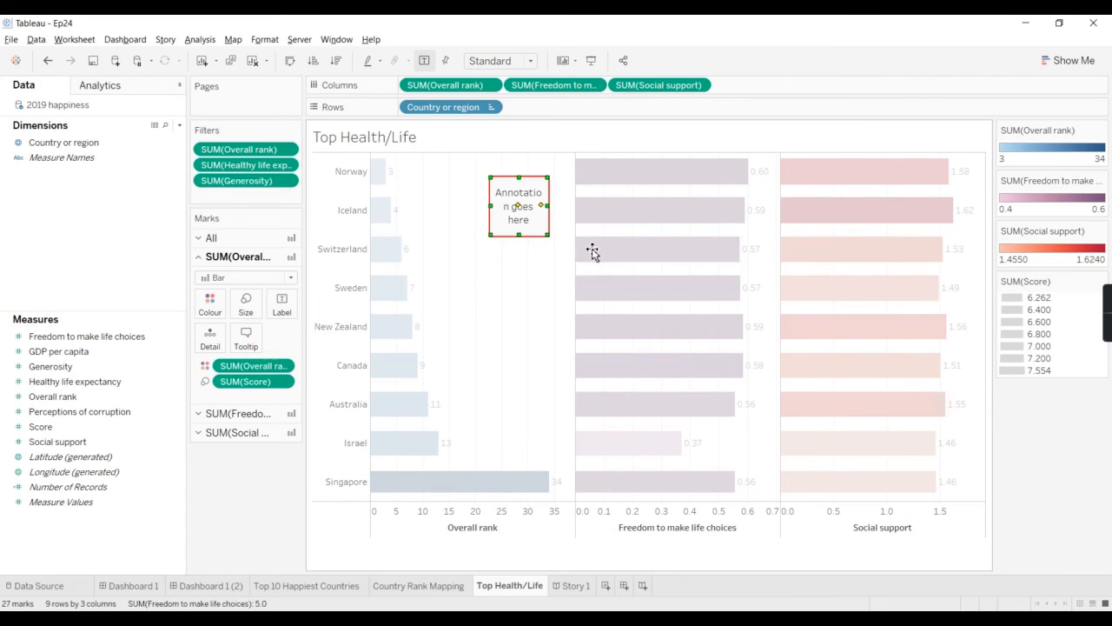
{"action": "left_click_drag", "start_coordinate": [624, 213], "coordinate": [562, 215]}
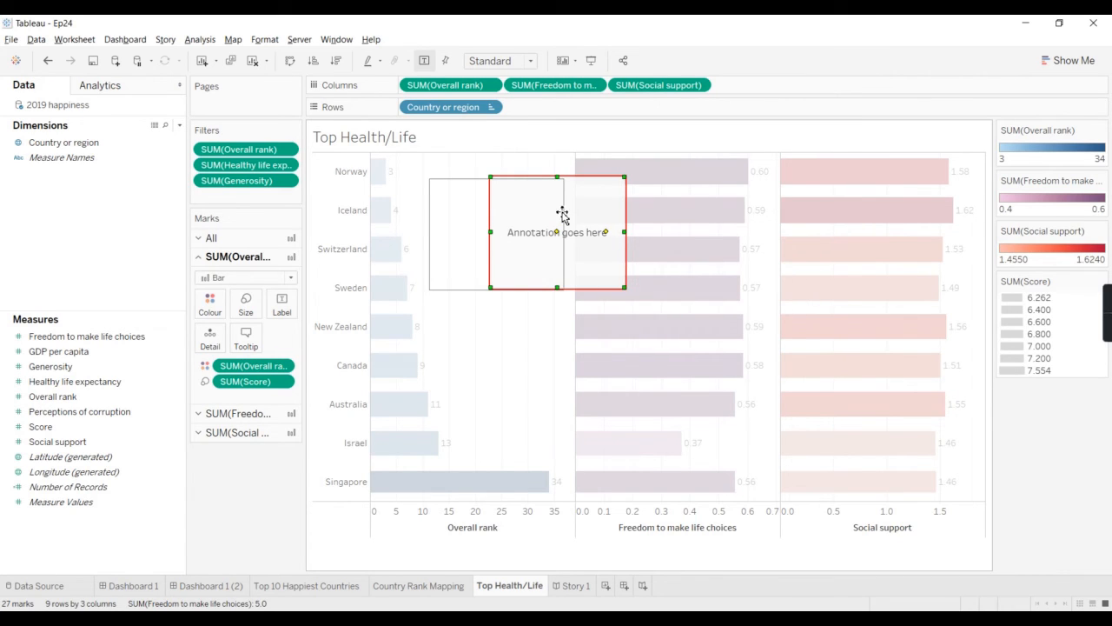
Step: Remove the "Annotation goes here" area annotation from the Overall rank pane
{"action": "left_click", "coordinate": [248, 516]}
{"action": "left_click", "coordinate": [509, 237]}
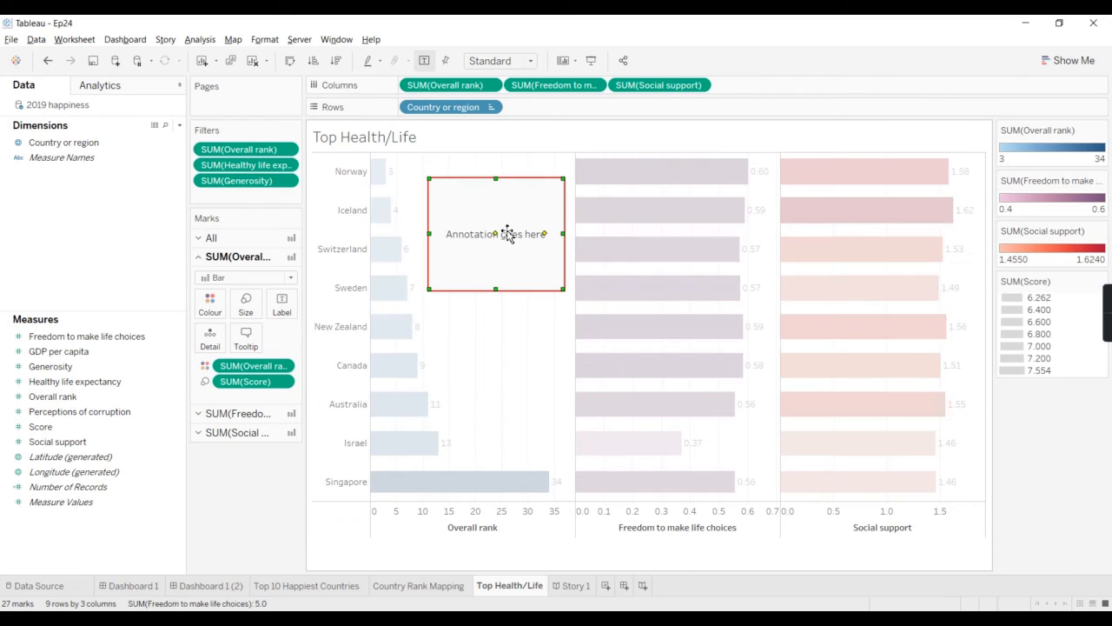
{"action": "right_click", "coordinate": [509, 234]}
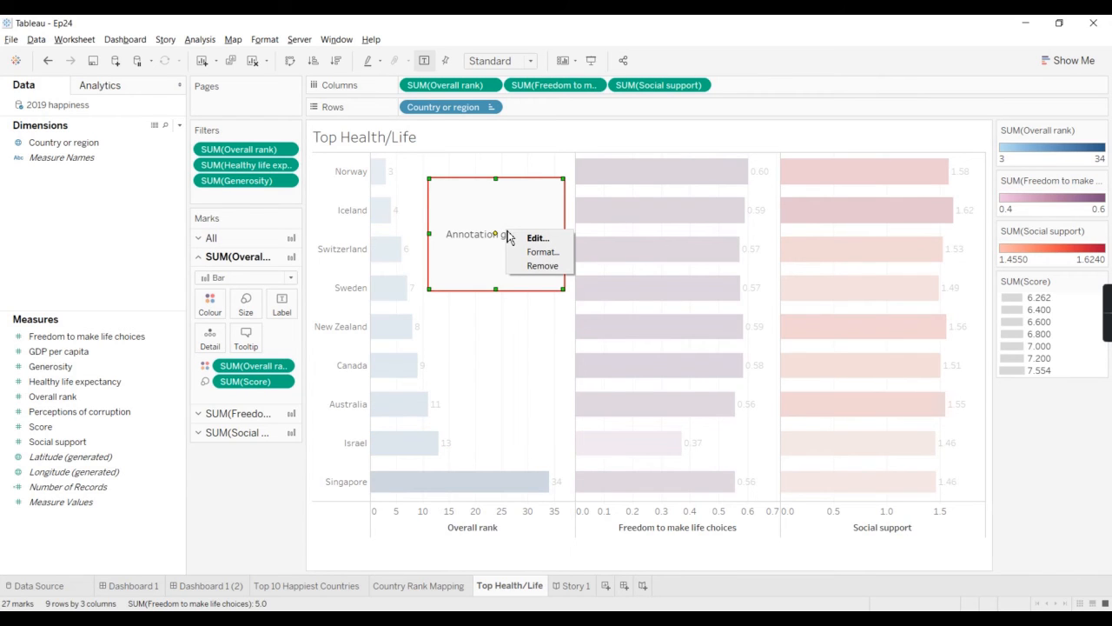
{"action": "left_click", "coordinate": [542, 265]}
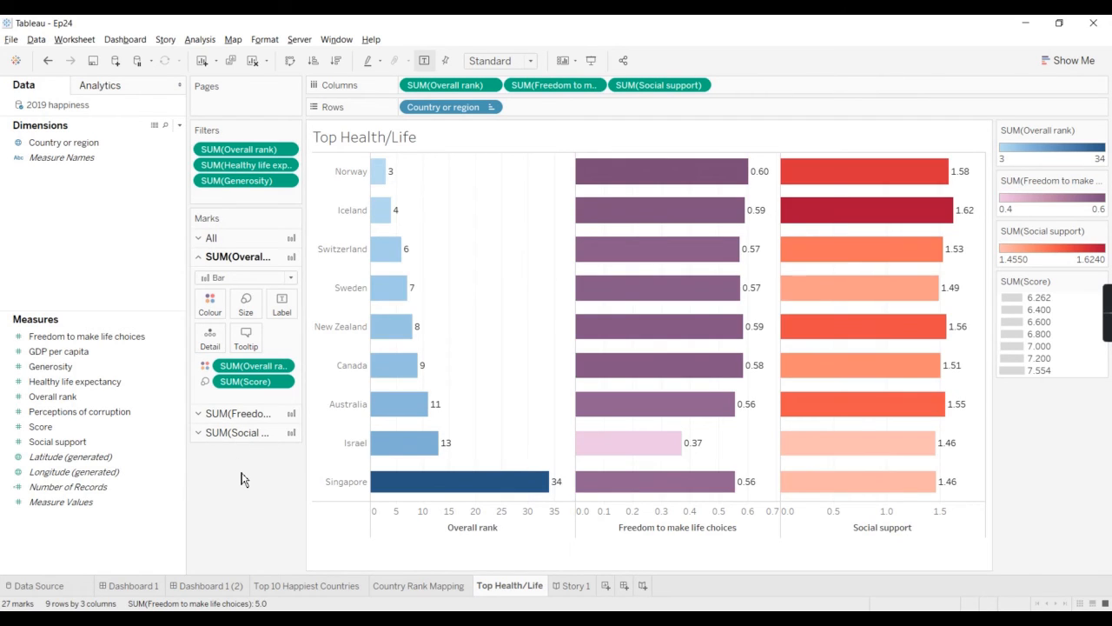
{"action": "right_click", "coordinate": [514, 269]}
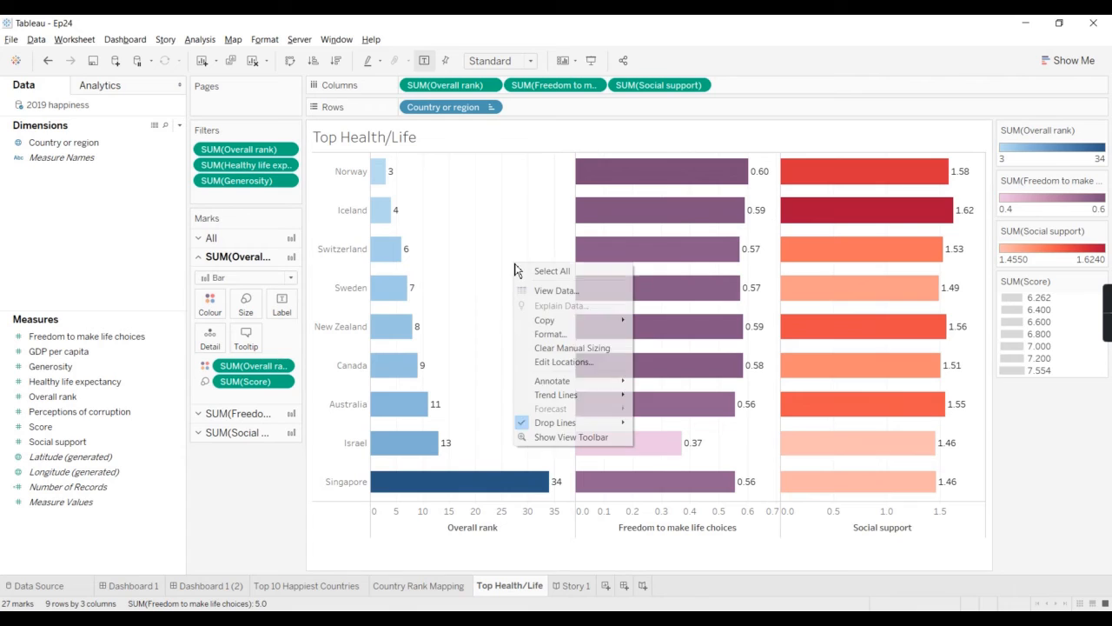
{"action": "left_click", "coordinate": [230, 515]}
Step: Try the Text mark type on the Overall rank marks, starting from the Sweden bar, and undo it
{"action": "mouse_move", "coordinate": [392, 292]}
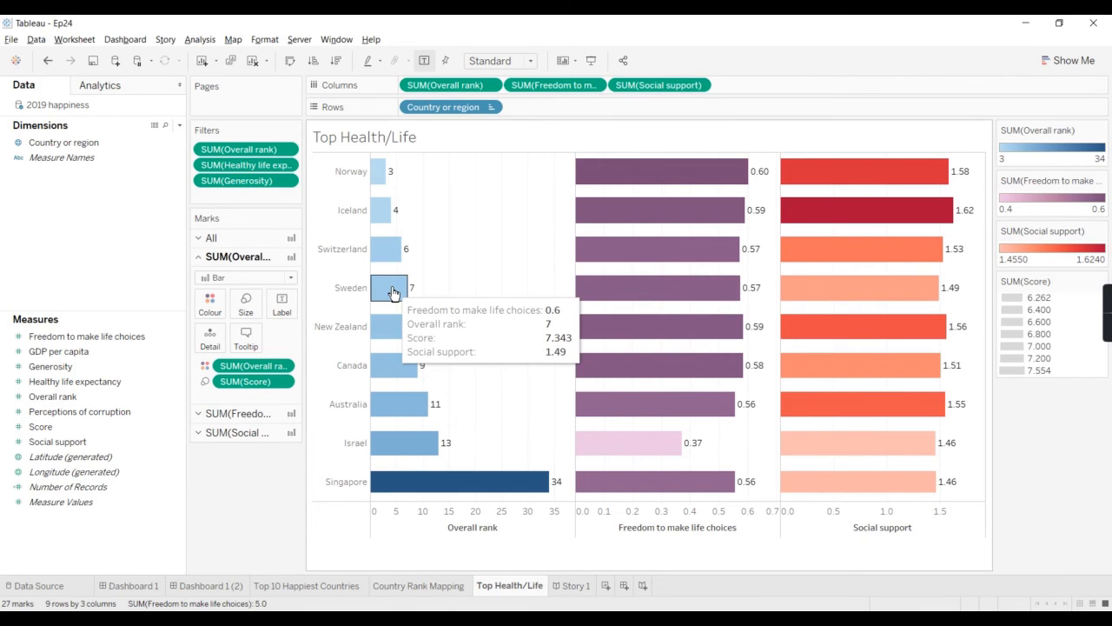
{"action": "right_click", "coordinate": [393, 293]}
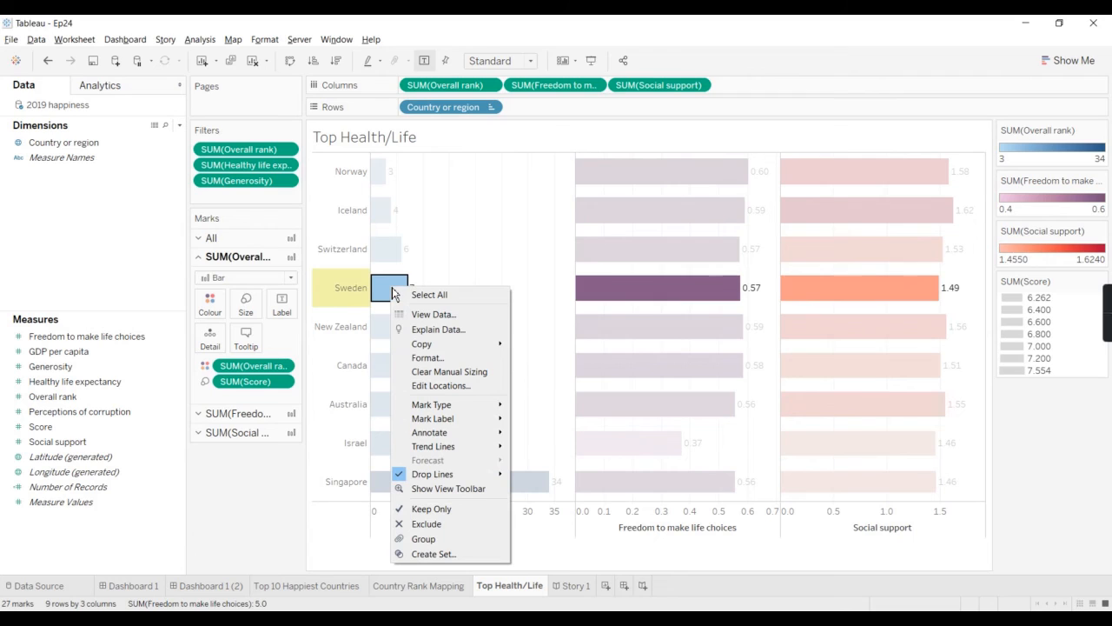
{"action": "mouse_move", "coordinate": [439, 409]}
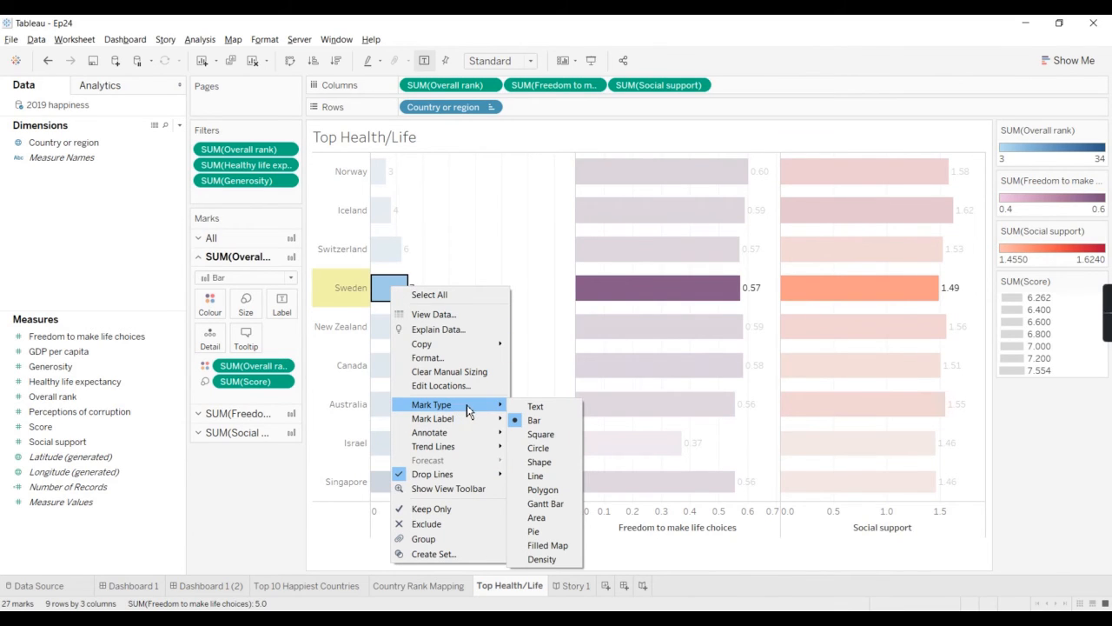
{"action": "left_click", "coordinate": [539, 406]}
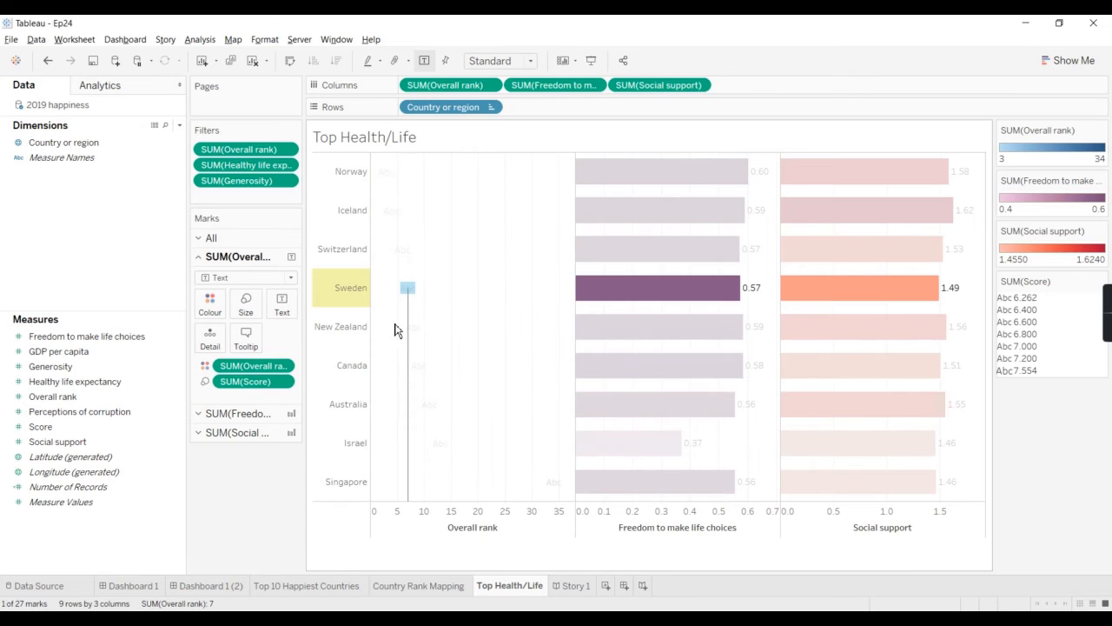
{"action": "left_click", "coordinate": [248, 556]}
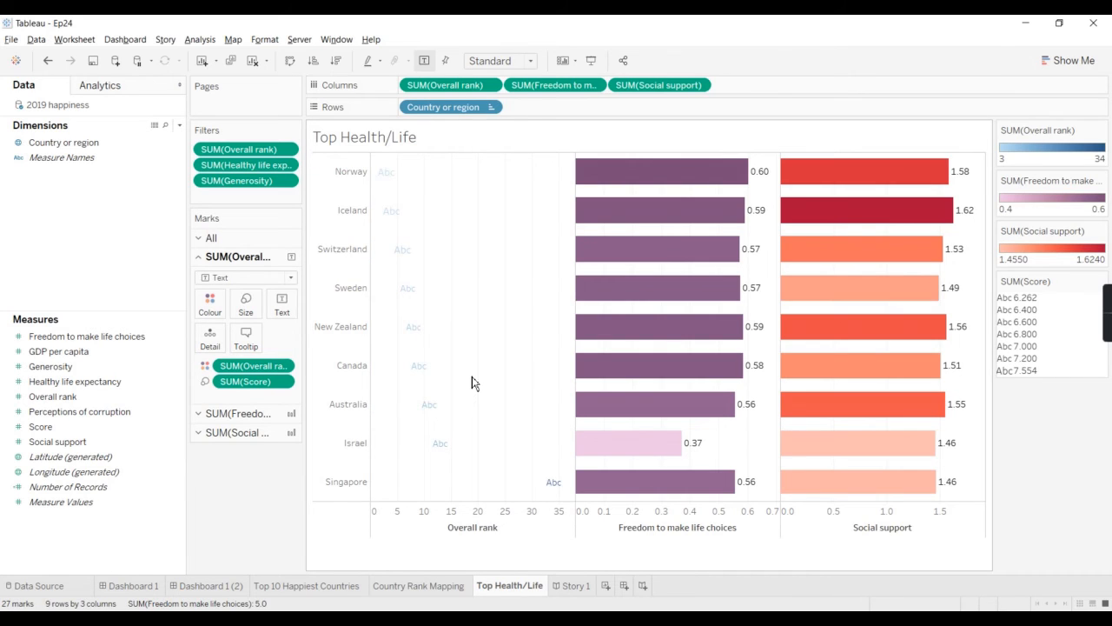
{"action": "key", "text": "ctrl+z"}
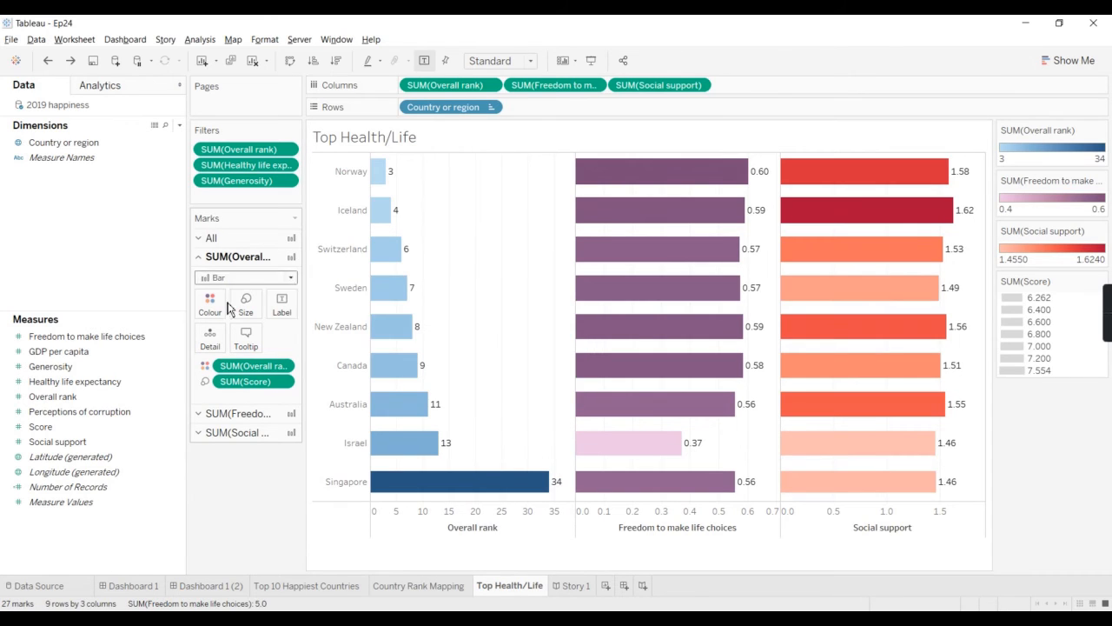
Step: Set the New Zealand bar's label in Overall rank to Never Show, and undo the change
{"action": "right_click", "coordinate": [394, 327]}
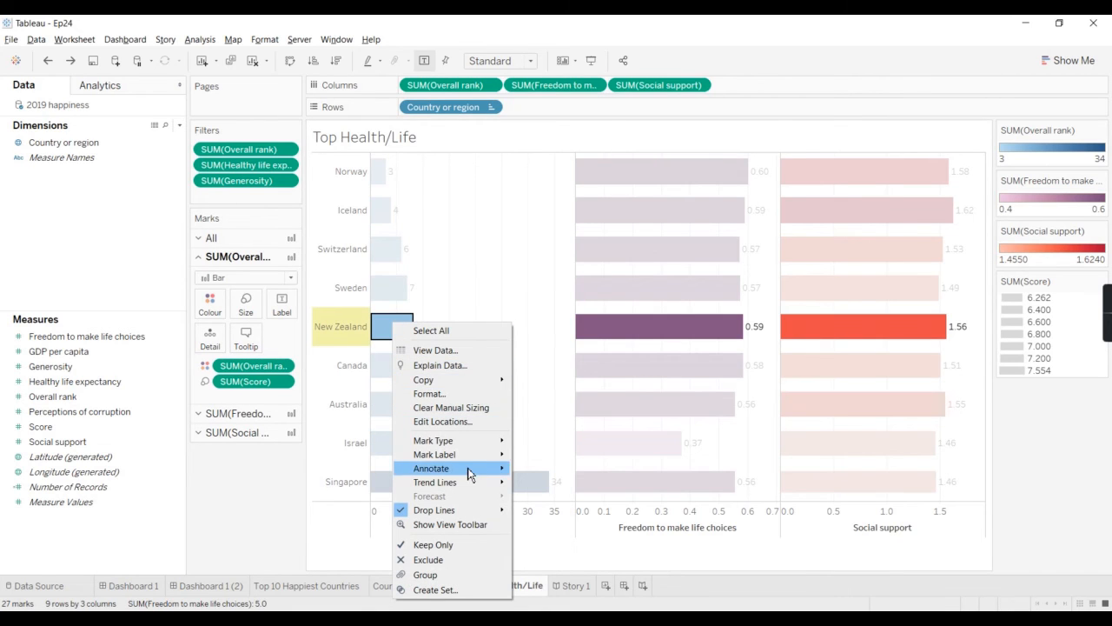
{"action": "mouse_move", "coordinate": [468, 457]}
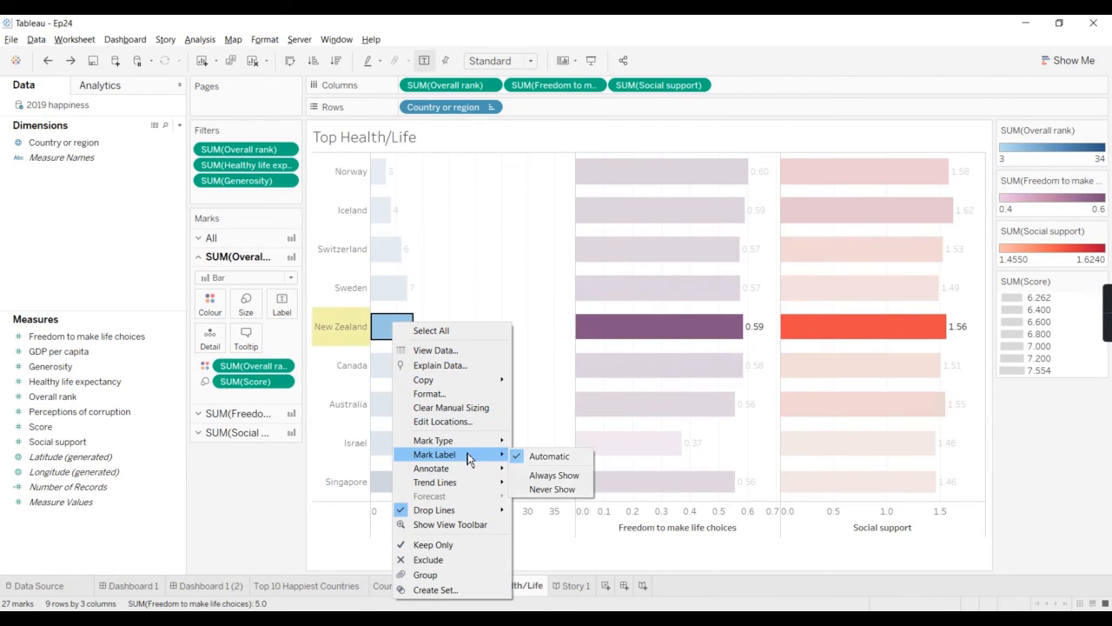
{"action": "left_click", "coordinate": [552, 488]}
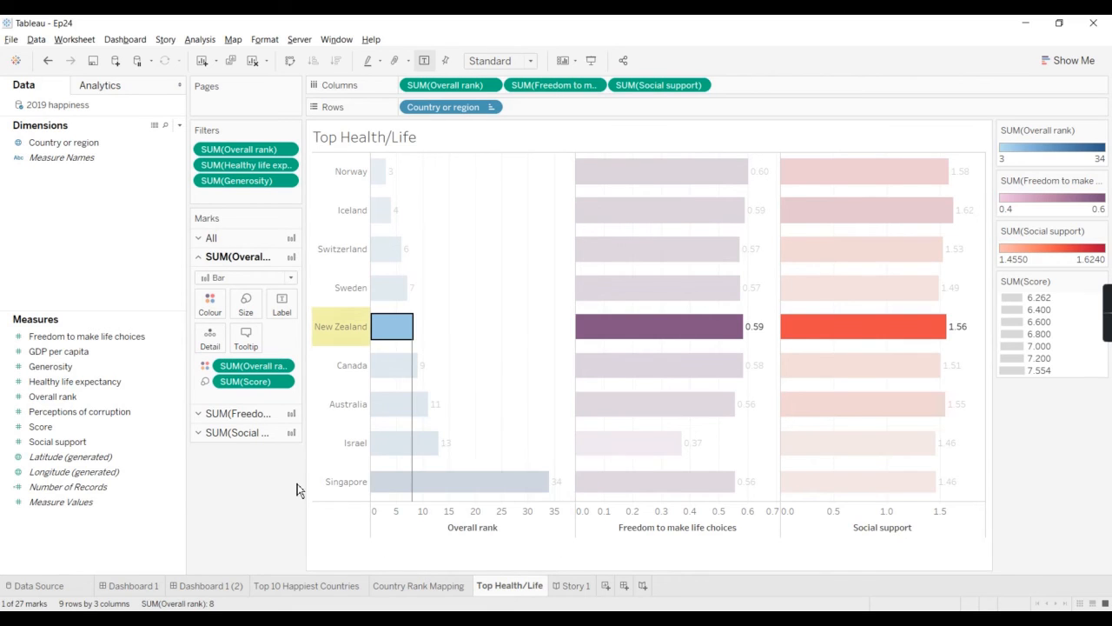
{"action": "left_click", "coordinate": [456, 304]}
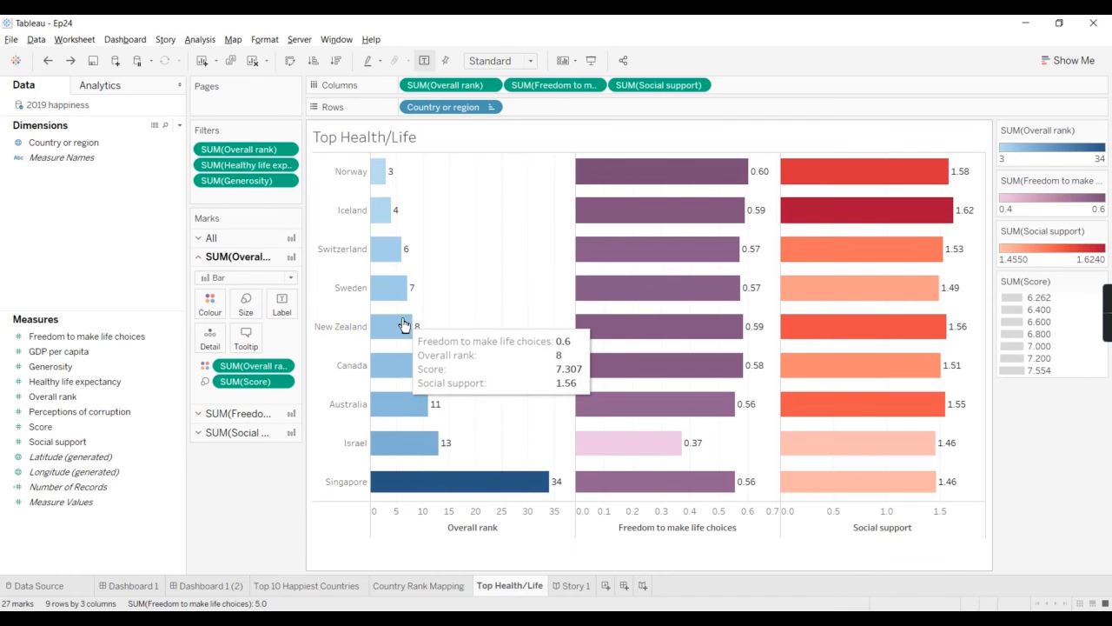
Step: Try keeping only New Zealand in the view and undo the filter
{"action": "right_click", "coordinate": [403, 324]}
{"action": "mouse_move", "coordinate": [463, 458]}
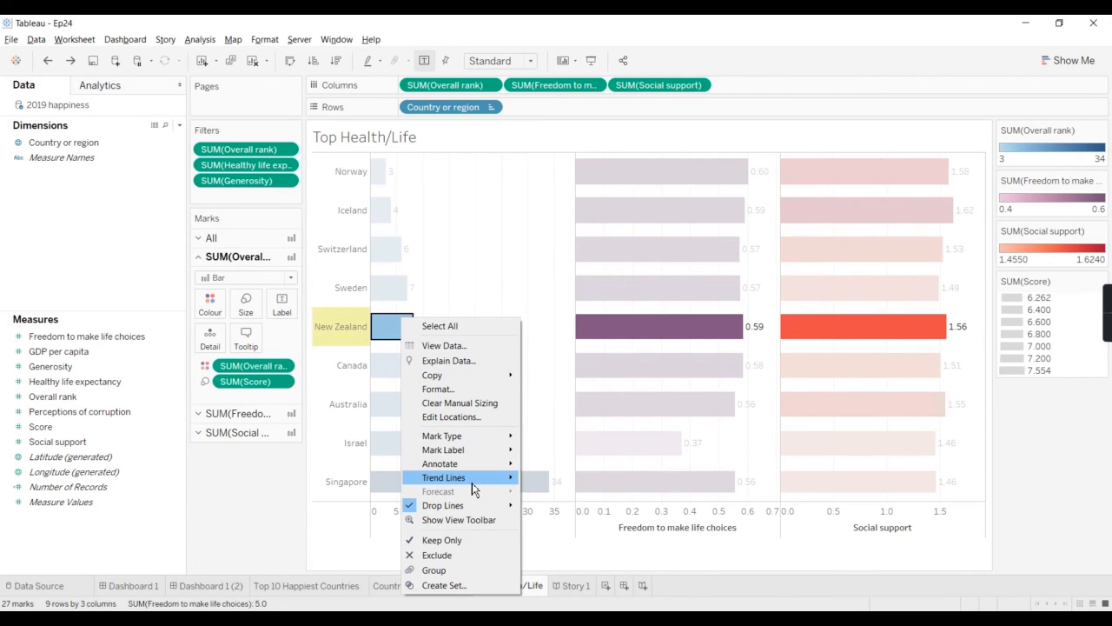
{"action": "left_click", "coordinate": [454, 542]}
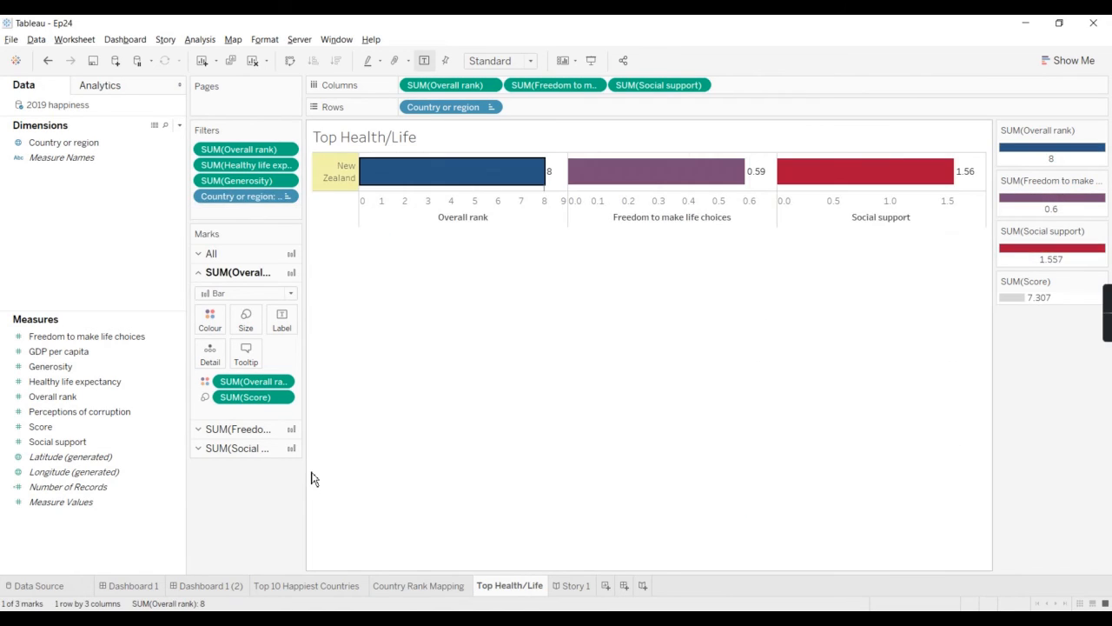
{"action": "key", "text": "ctrl+z"}
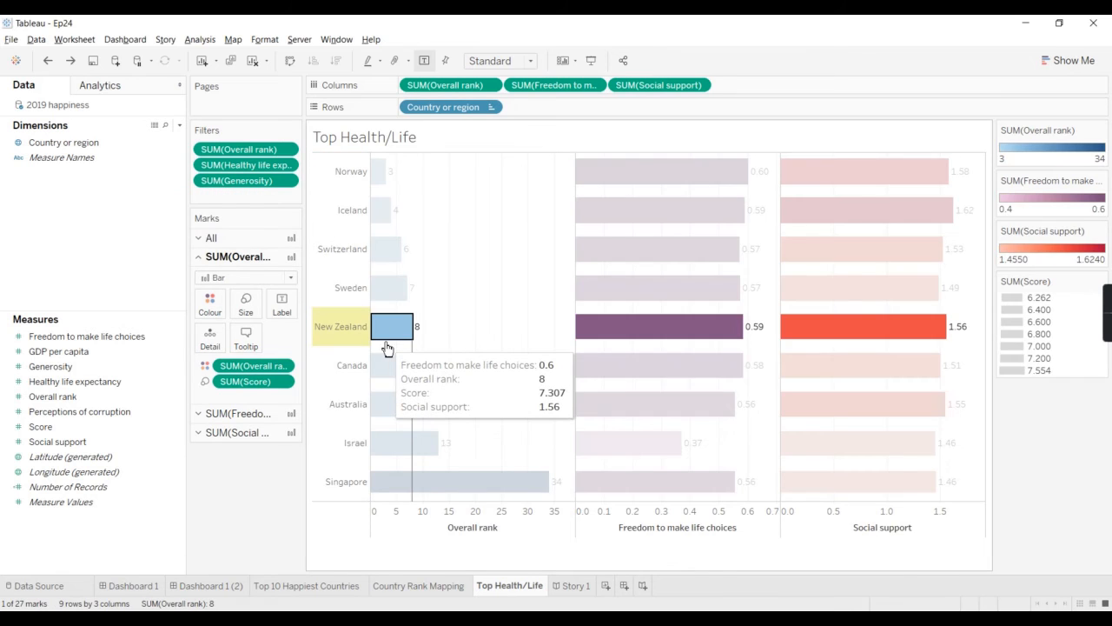
Step: Exclude New Zealand from the chart, and remove the resulting Country or region filter after inspecting its list of values
{"action": "right_click", "coordinate": [393, 328]}
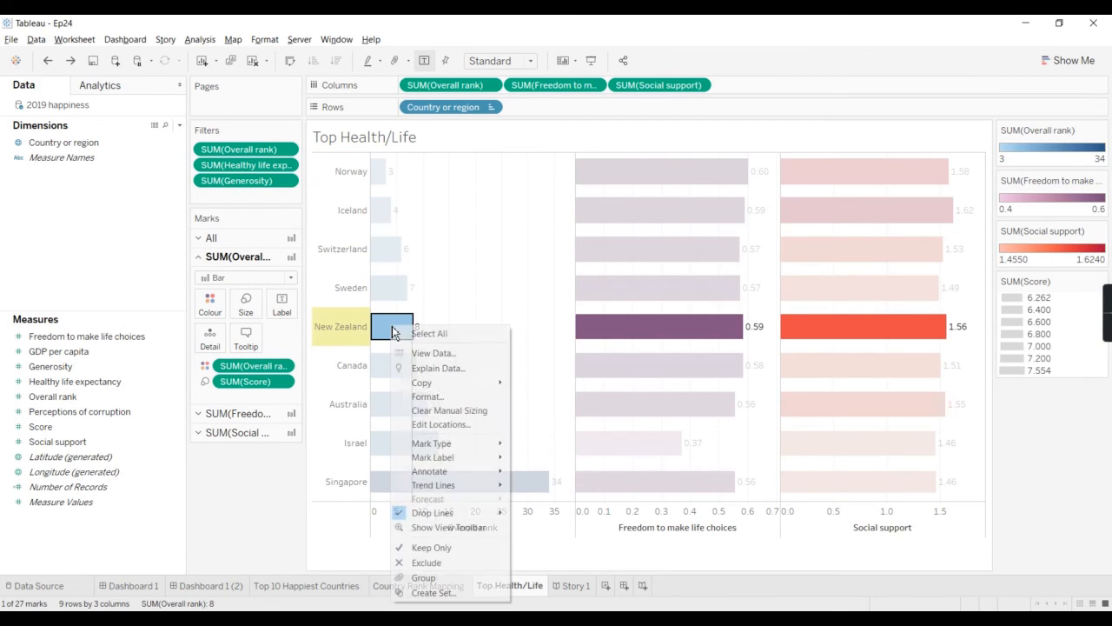
{"action": "left_click", "coordinate": [426, 562]}
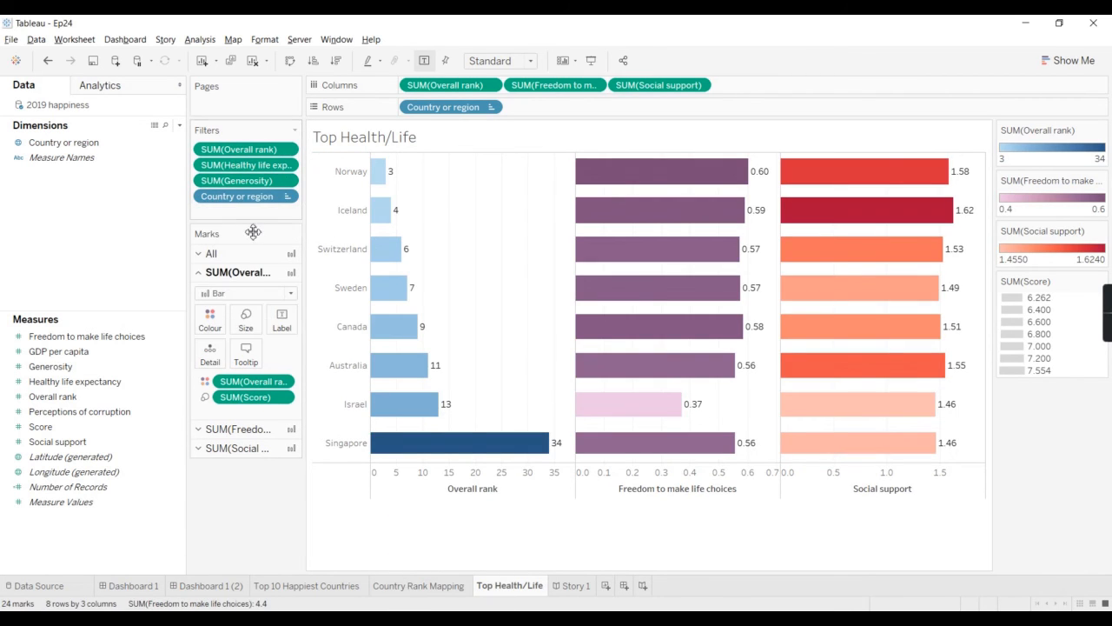
{"action": "double_click", "coordinate": [236, 201]}
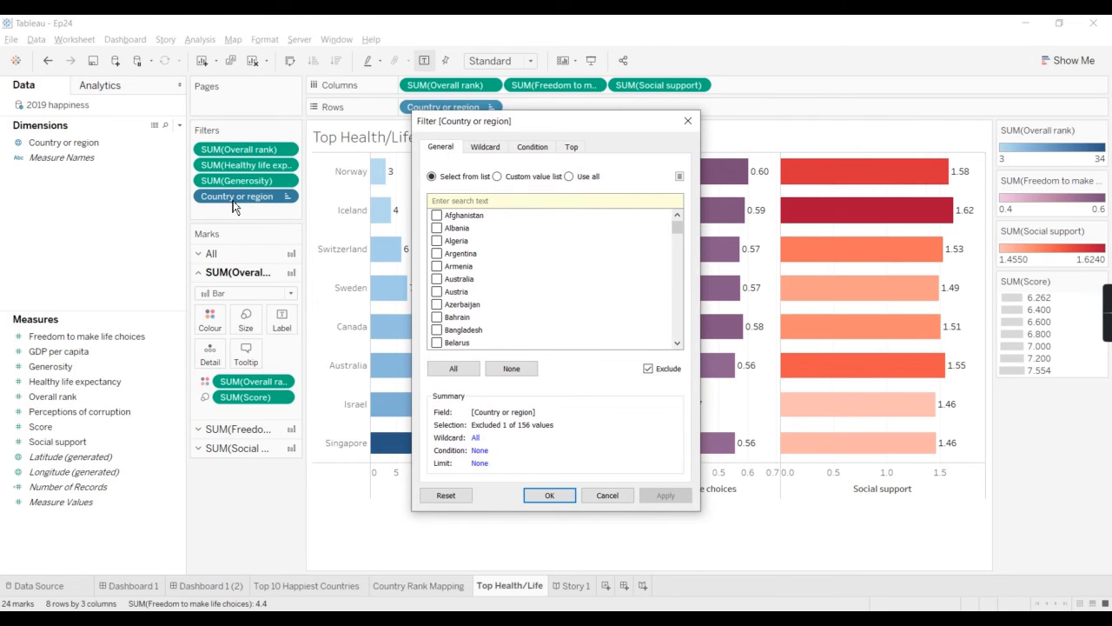
{"action": "scroll", "coordinate": [536, 269], "scroll_direction": "down", "scroll_amount": 20}
{"action": "scroll", "coordinate": [536, 269], "scroll_direction": "up", "scroll_amount": 9}
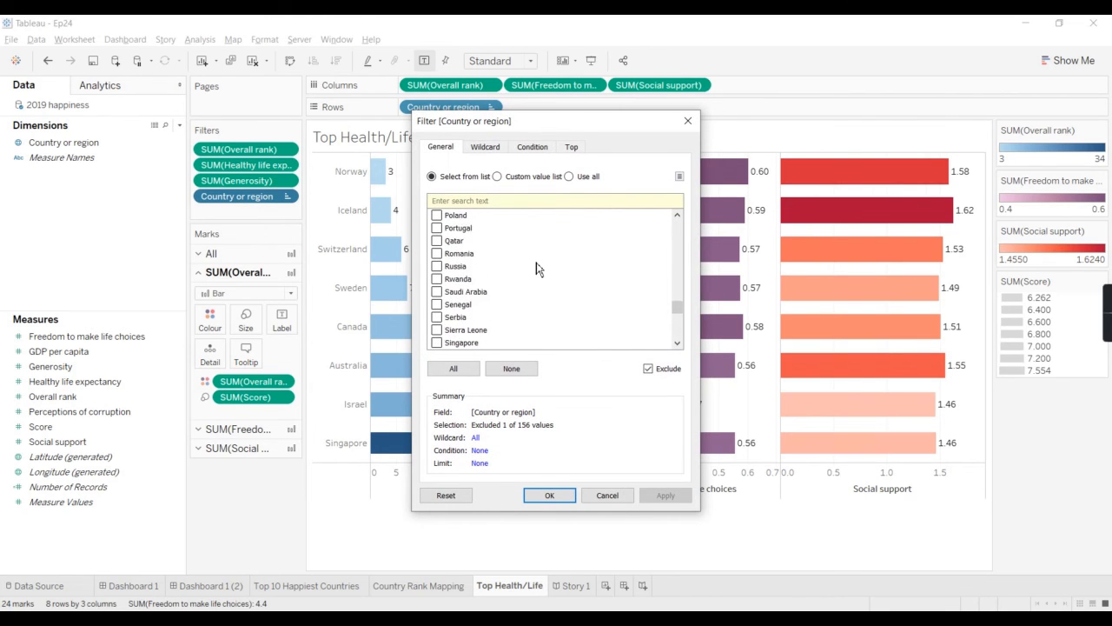
{"action": "scroll", "coordinate": [536, 269], "scroll_direction": "up", "scroll_amount": 3}
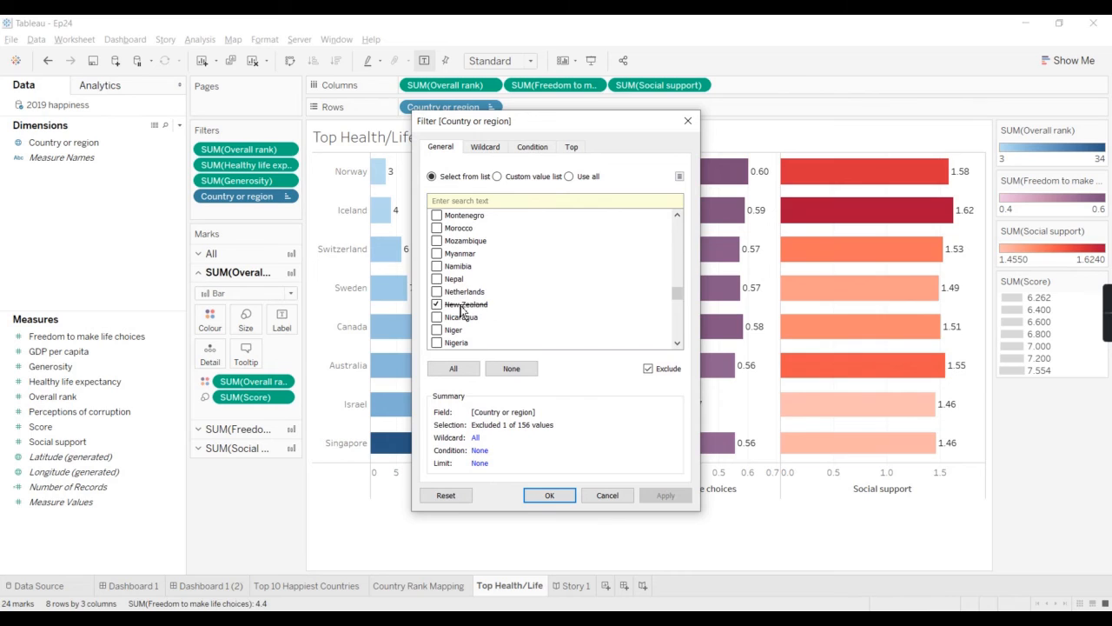
{"action": "left_click", "coordinate": [618, 495]}
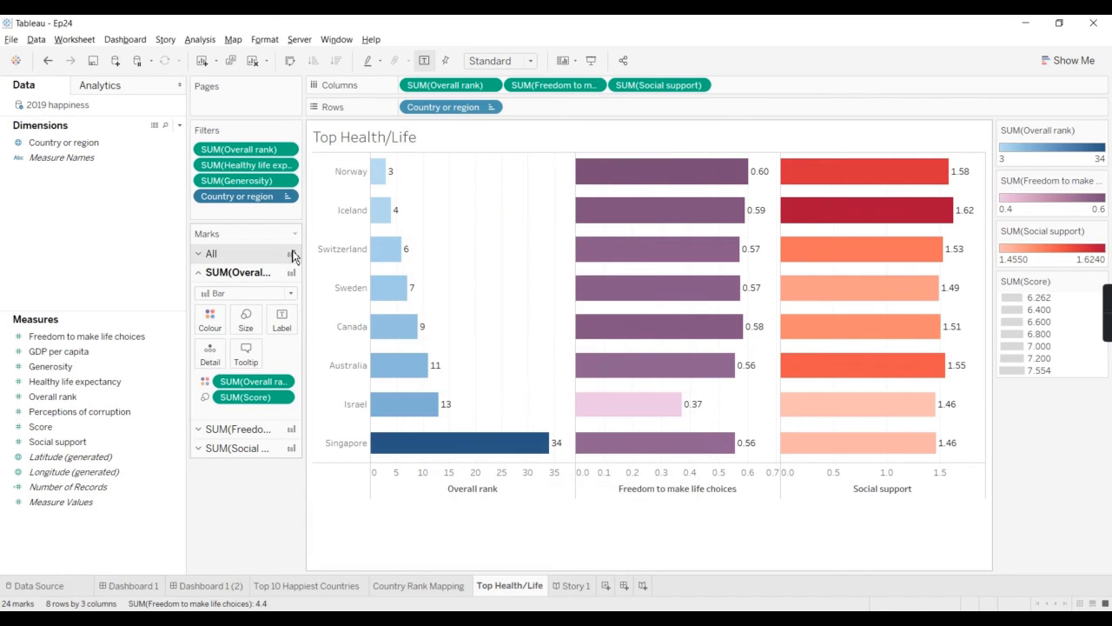
{"action": "left_click_drag", "start_coordinate": [243, 197], "coordinate": [250, 490]}
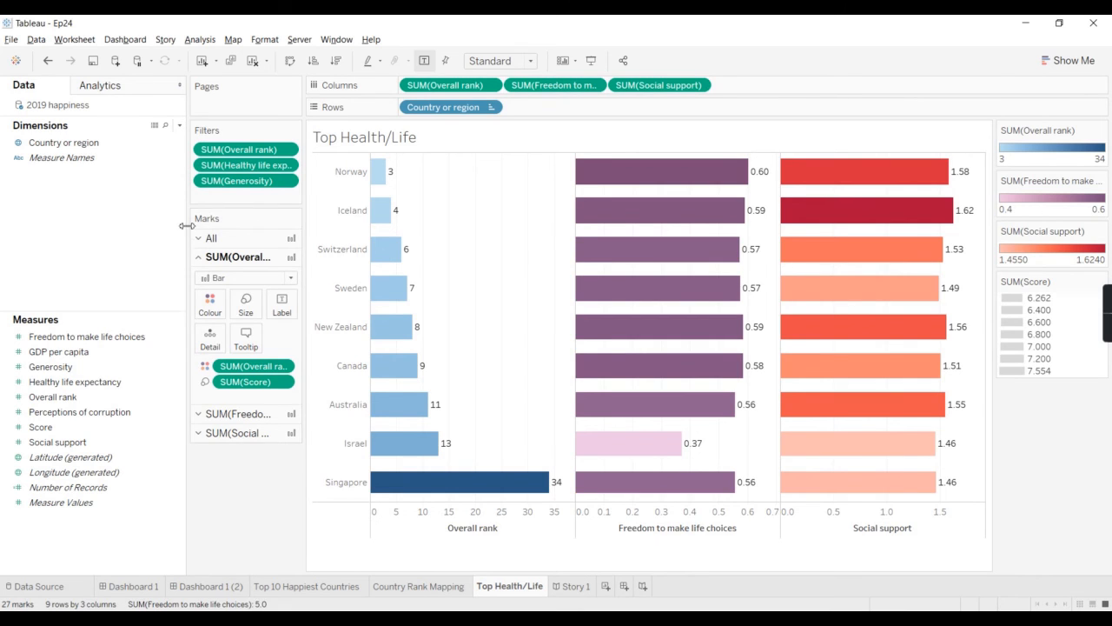
Step: Narrow the data pane to give the chart more room and hide the worksheet title
{"action": "left_click_drag", "start_coordinate": [187, 229], "coordinate": [122, 230]}
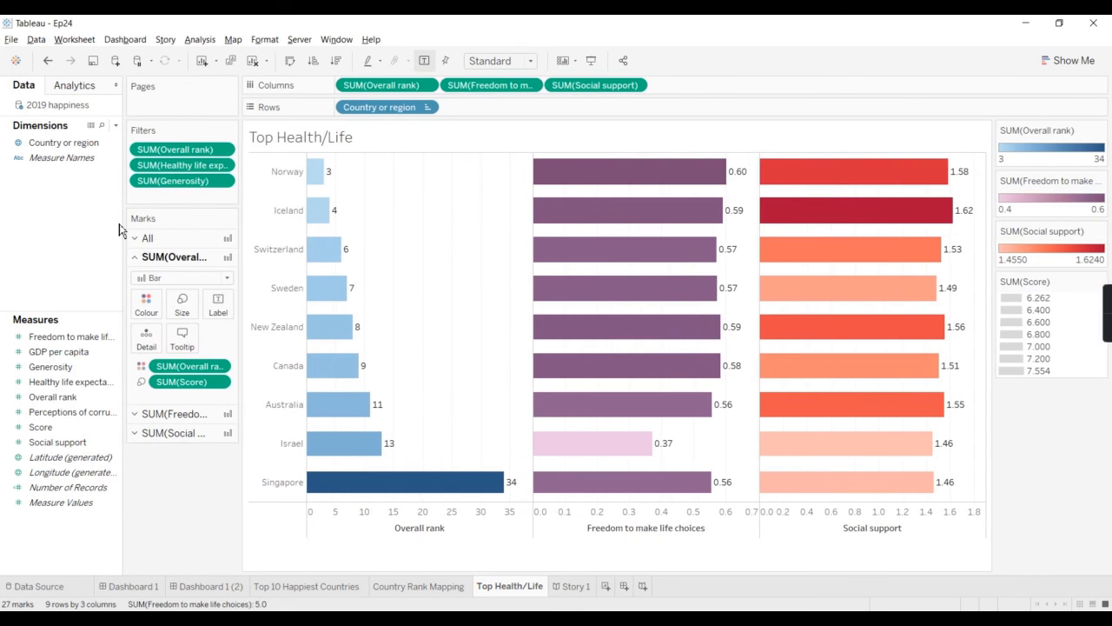
{"action": "right_click", "coordinate": [363, 152]}
{"action": "left_click", "coordinate": [397, 181]}
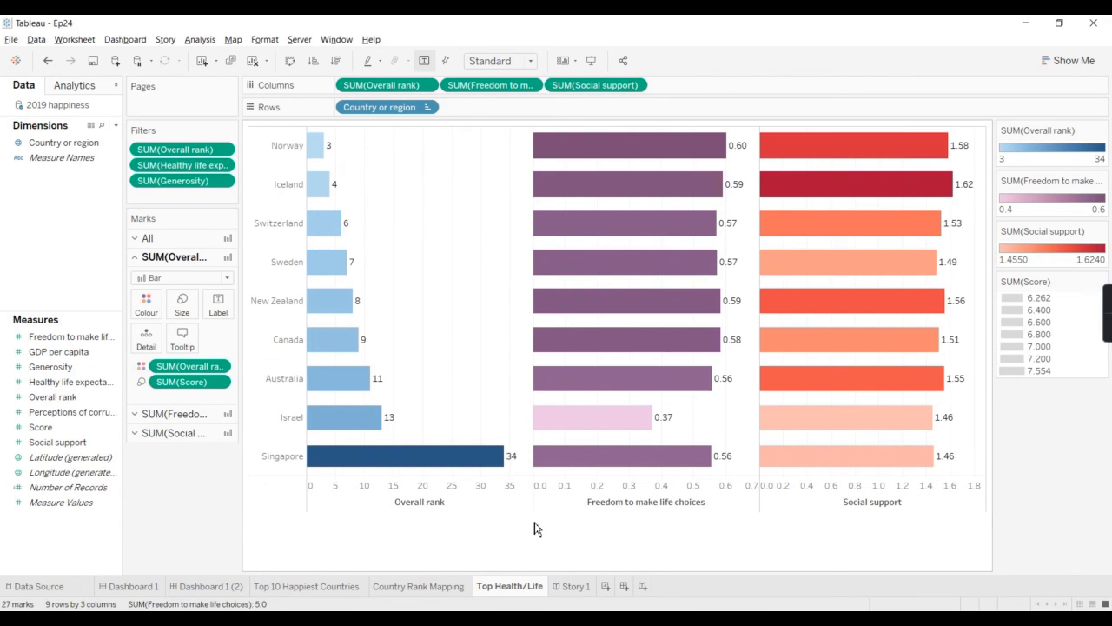
Step: Examine the range, scale, title and tick mark settings of the Overall rank axis and dismiss the battery notice
{"action": "right_click", "coordinate": [467, 497]}
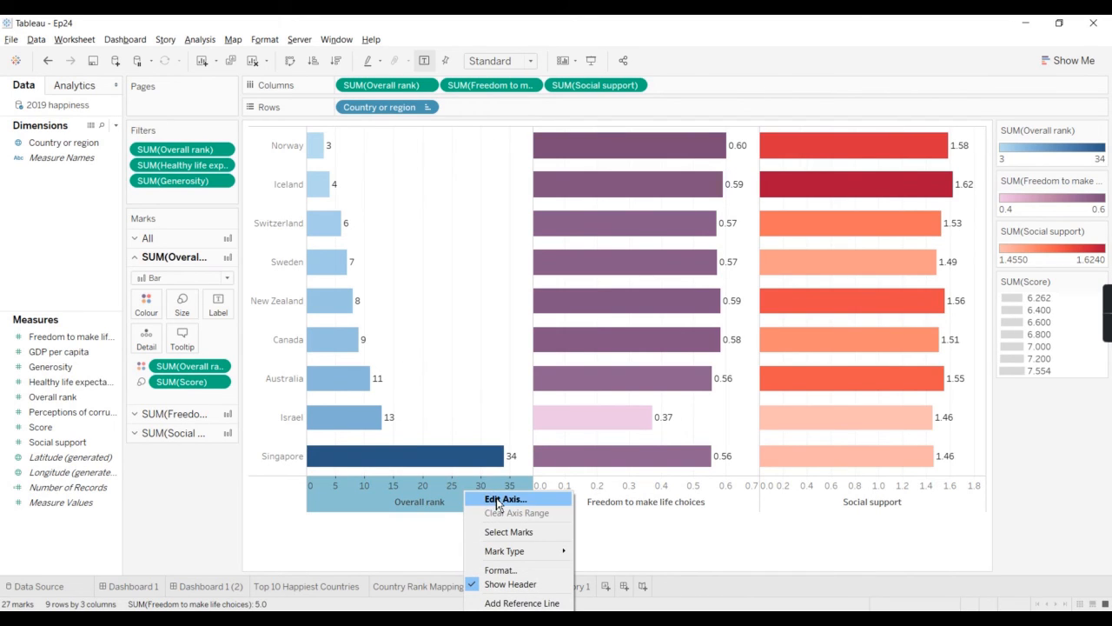
{"action": "left_click", "coordinate": [497, 500]}
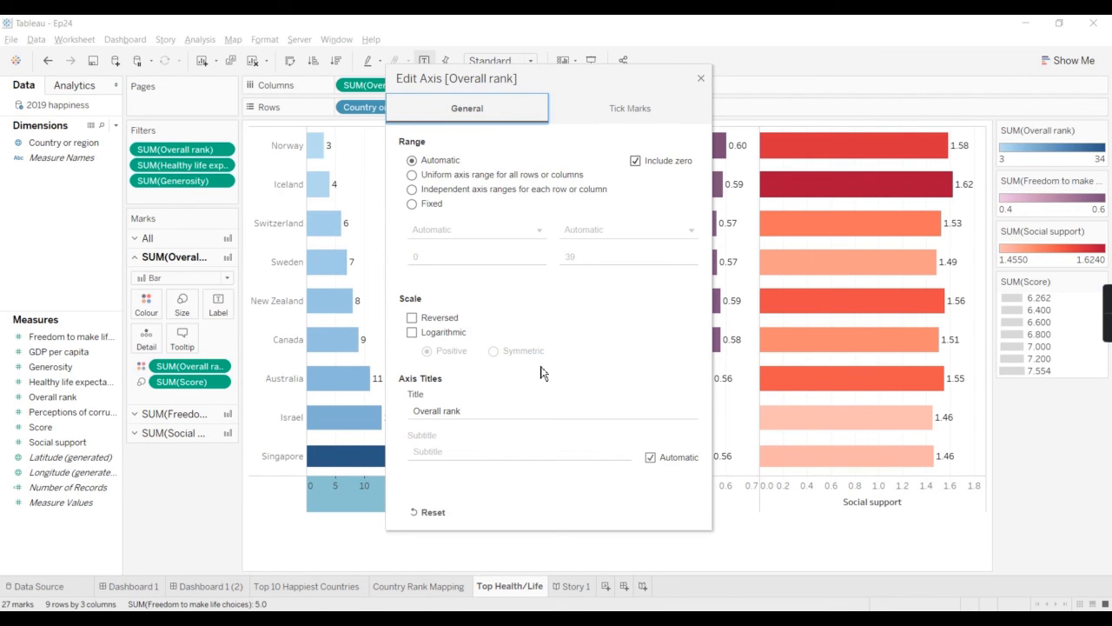
{"action": "left_click", "coordinate": [409, 412]}
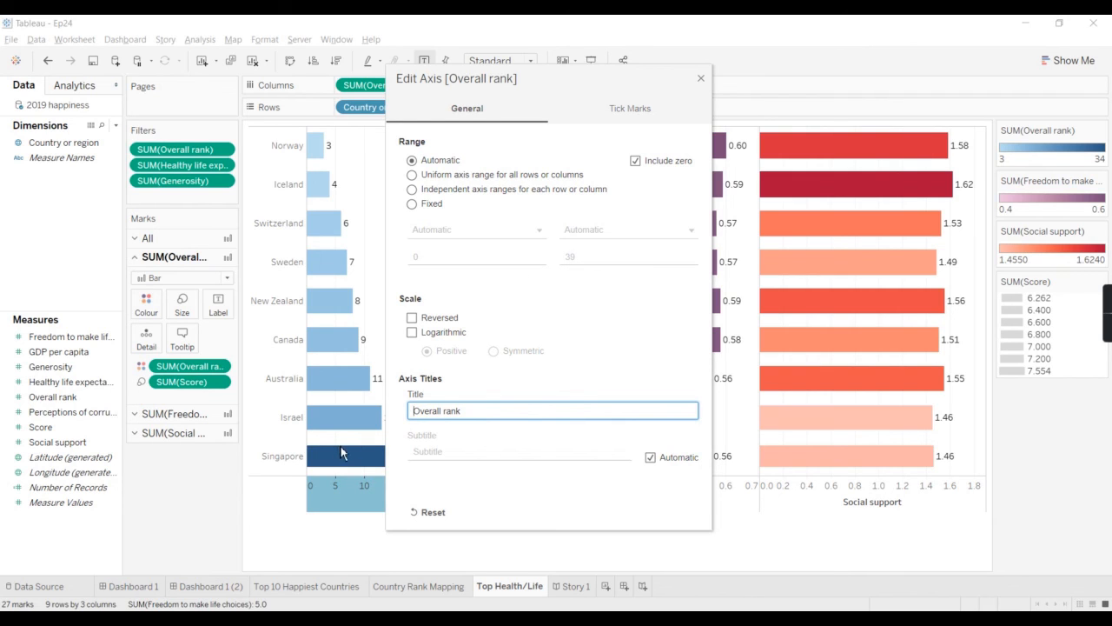
{"action": "left_click", "coordinate": [648, 109]}
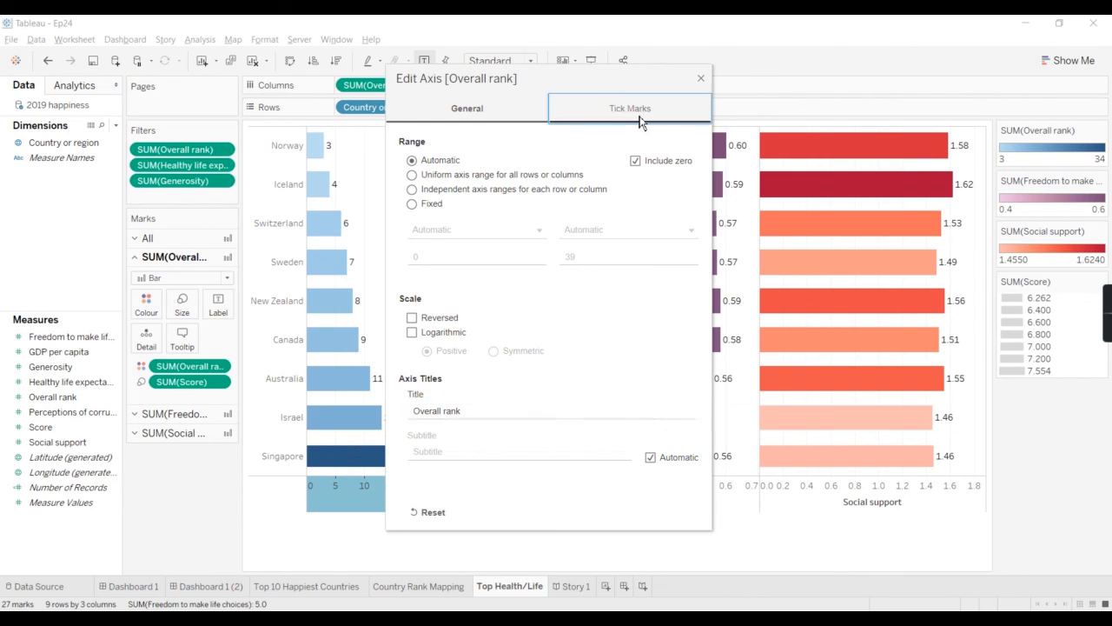
{"action": "left_click", "coordinate": [701, 80]}
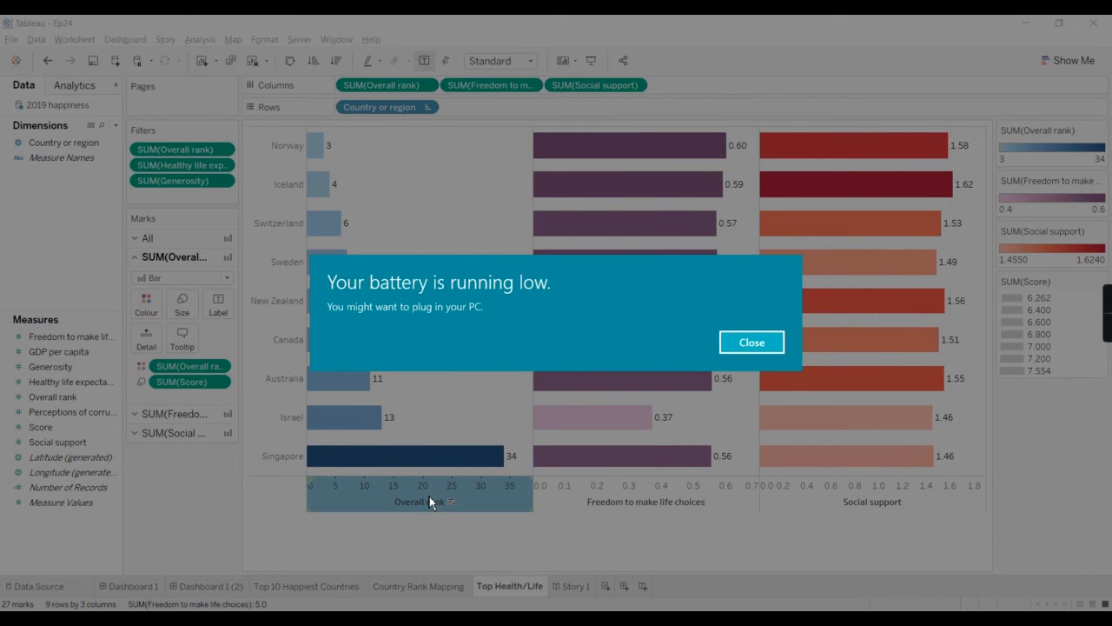
{"action": "left_click", "coordinate": [746, 342]}
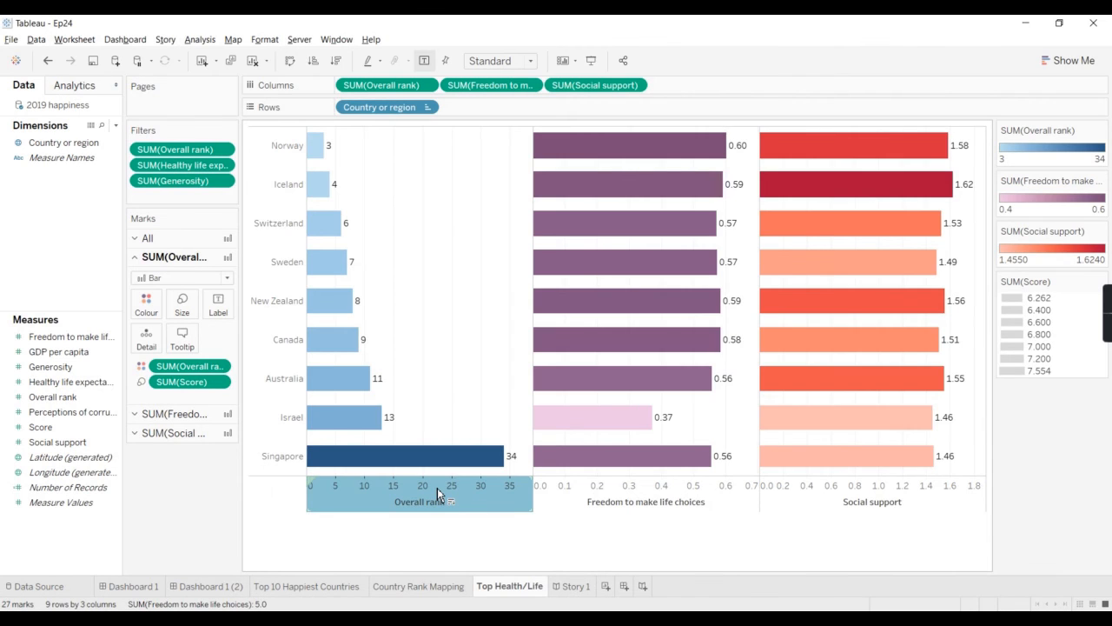
Step: Try hiding the axis headers beneath the bars, starting from the Overall rank axis, and undo it
{"action": "right_click", "coordinate": [437, 489]}
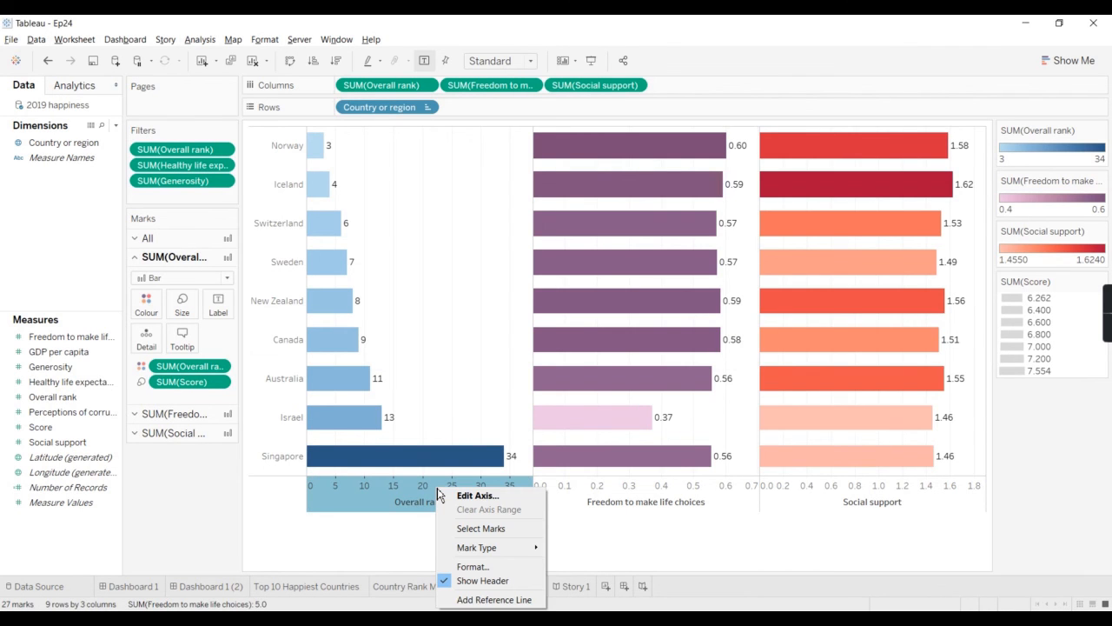
{"action": "left_click", "coordinate": [482, 580]}
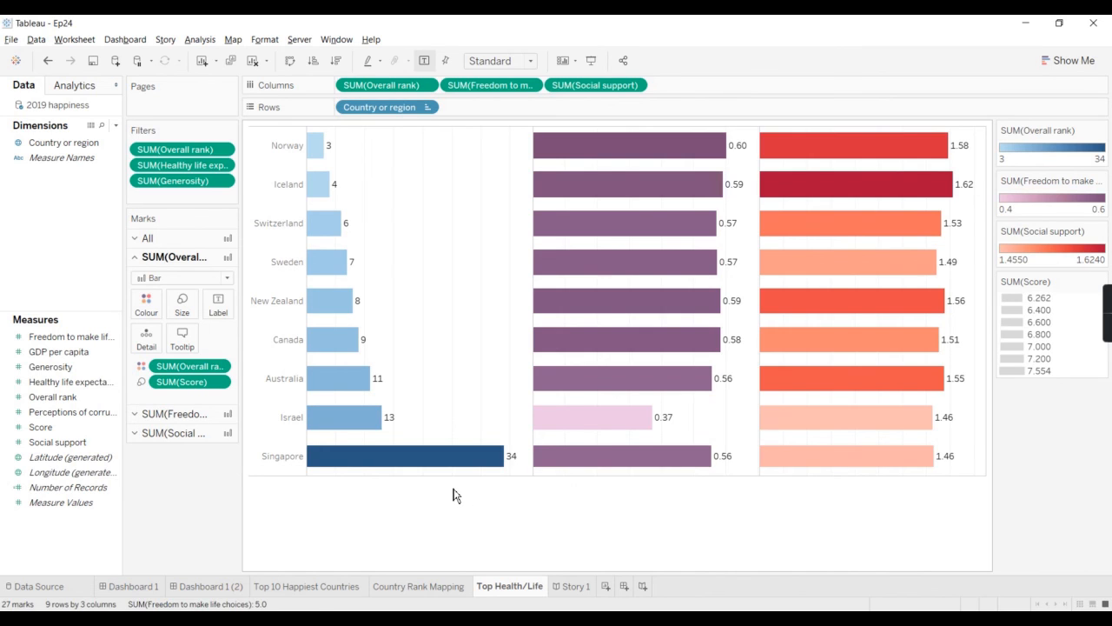
{"action": "key", "text": "ctrl+z"}
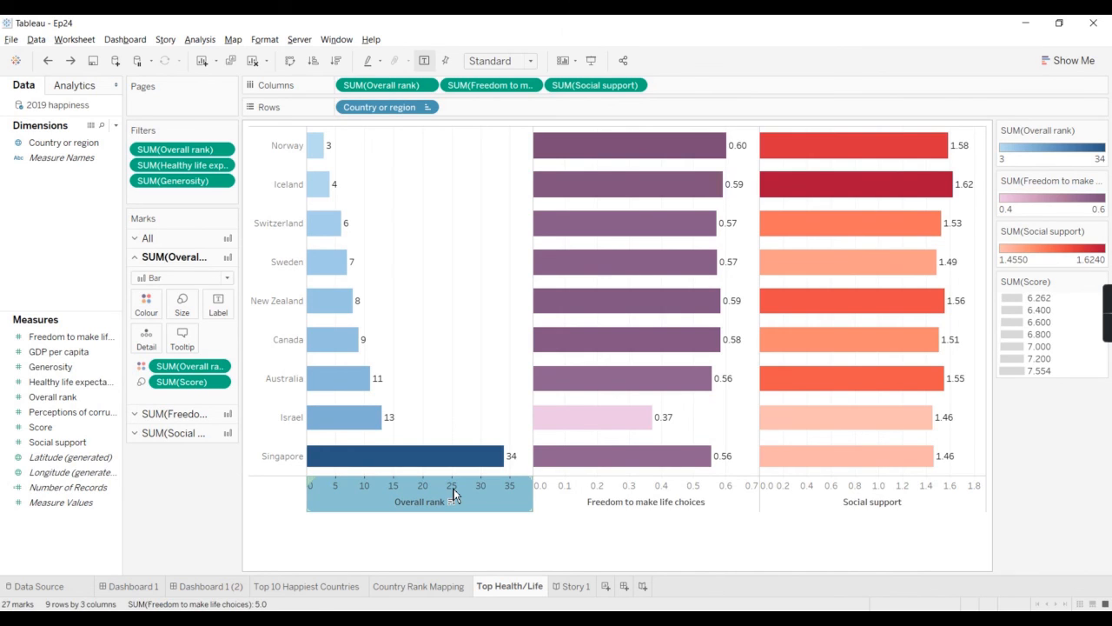
Step: Hide the axis headers beneath the bars and the Country or region row labels
{"action": "right_click", "coordinate": [350, 500]}
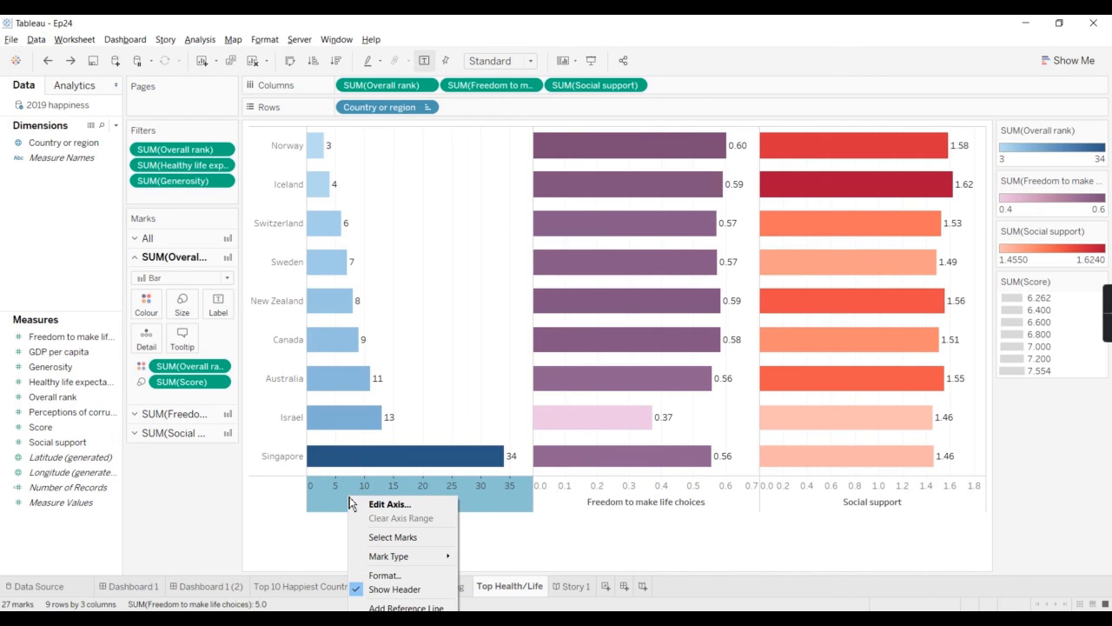
{"action": "left_click", "coordinate": [383, 589]}
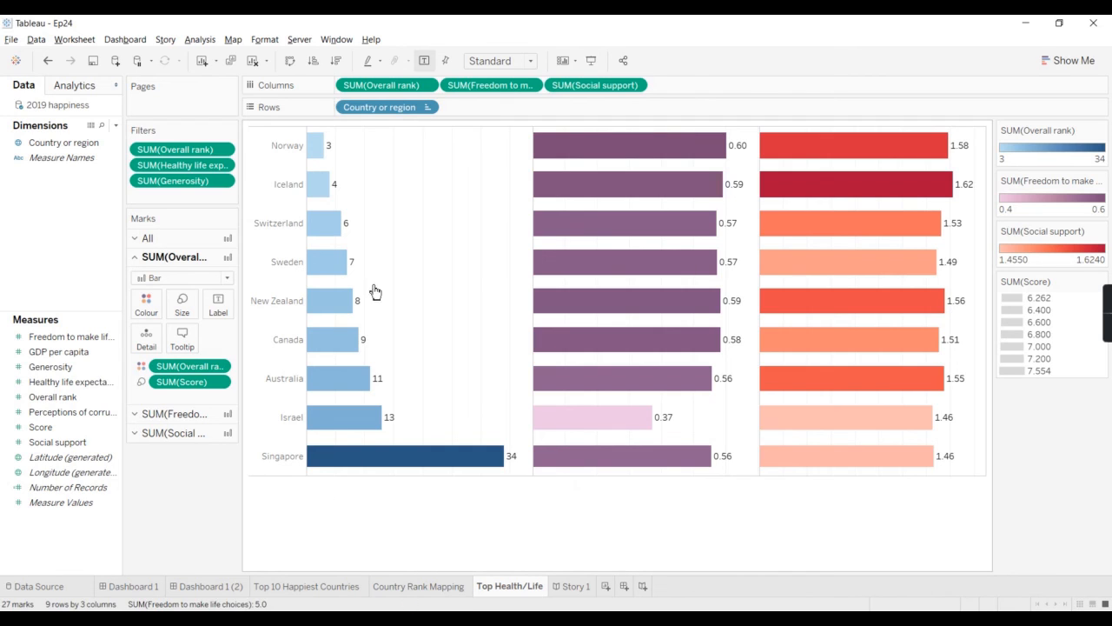
{"action": "left_click", "coordinate": [427, 108]}
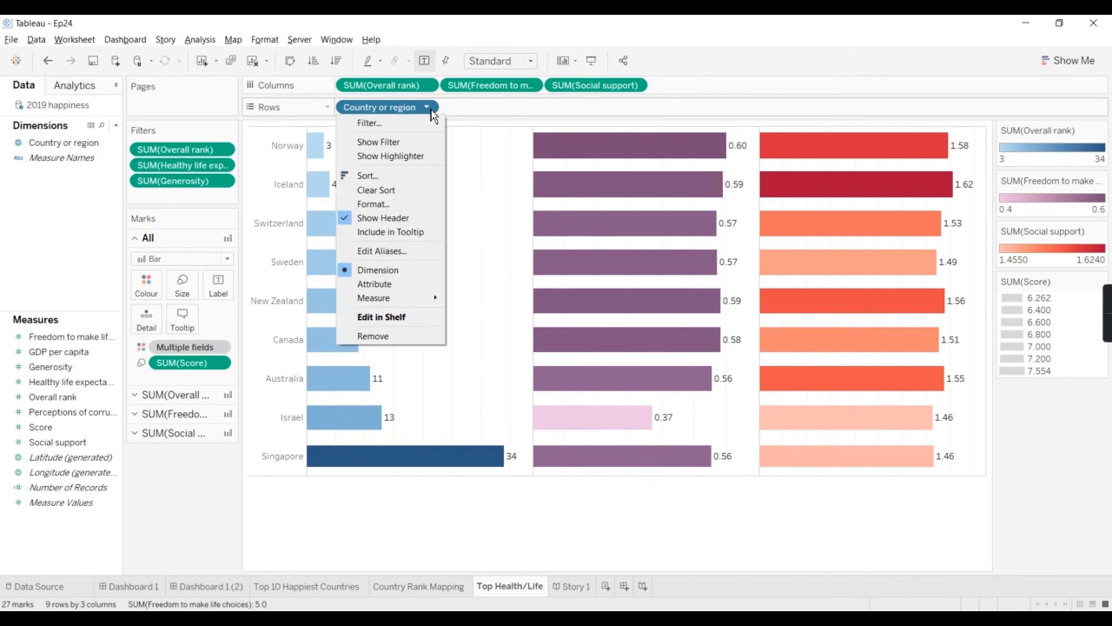
{"action": "left_click", "coordinate": [404, 218]}
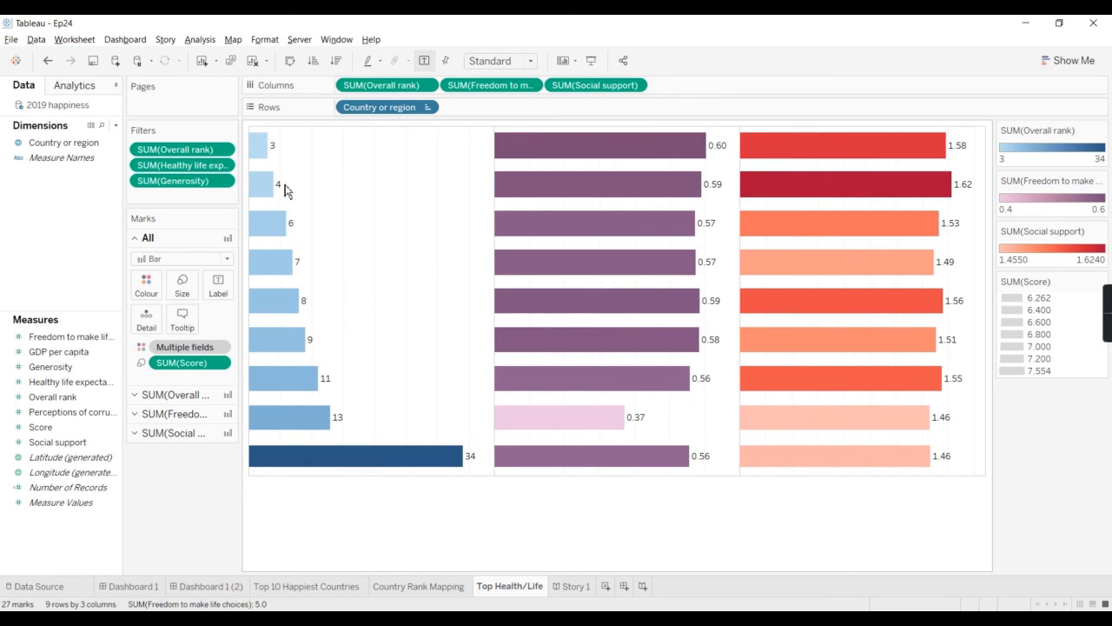
Step: Show the Country or region row labels and the axis headers beneath the bars again, using the Overall rank field for the axes
{"action": "left_click", "coordinate": [426, 107]}
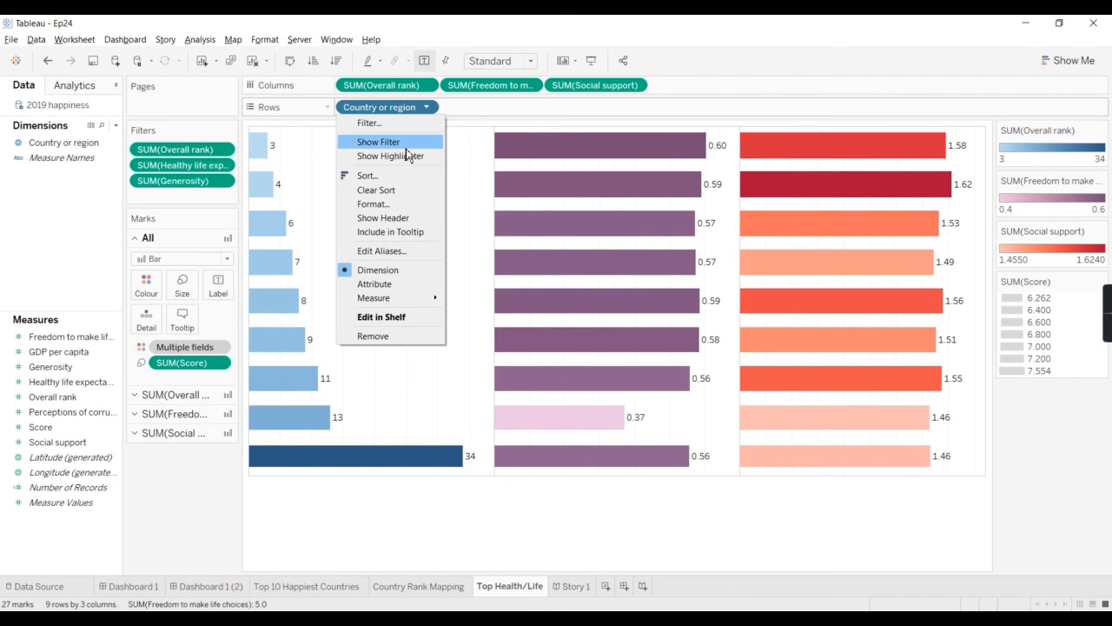
{"action": "left_click", "coordinate": [399, 217]}
{"action": "left_click", "coordinate": [427, 86]}
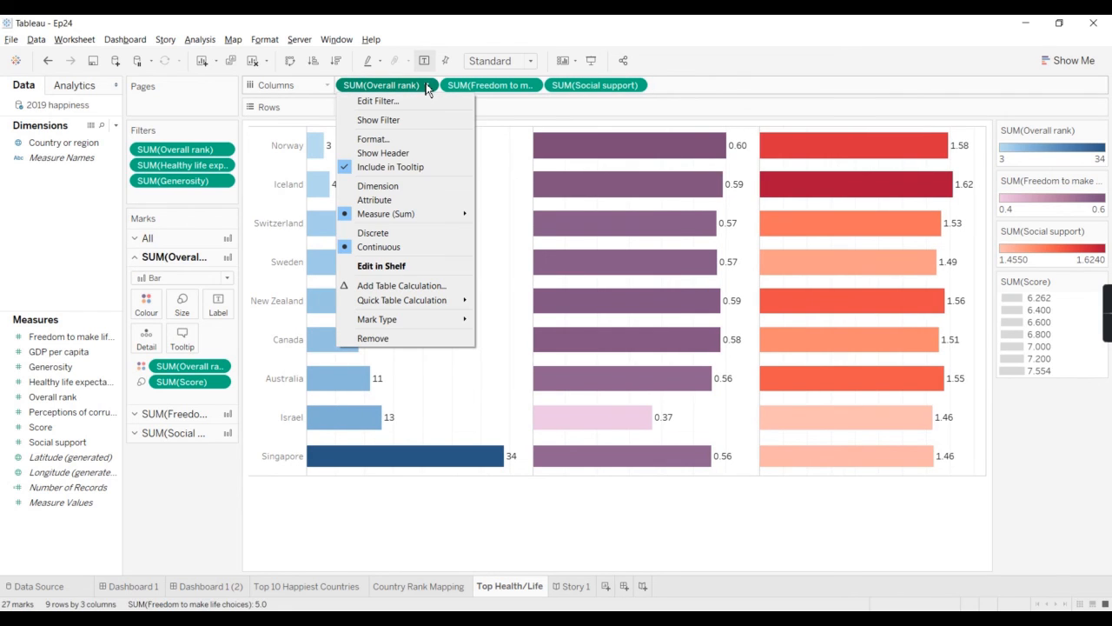
{"action": "left_click", "coordinate": [394, 156]}
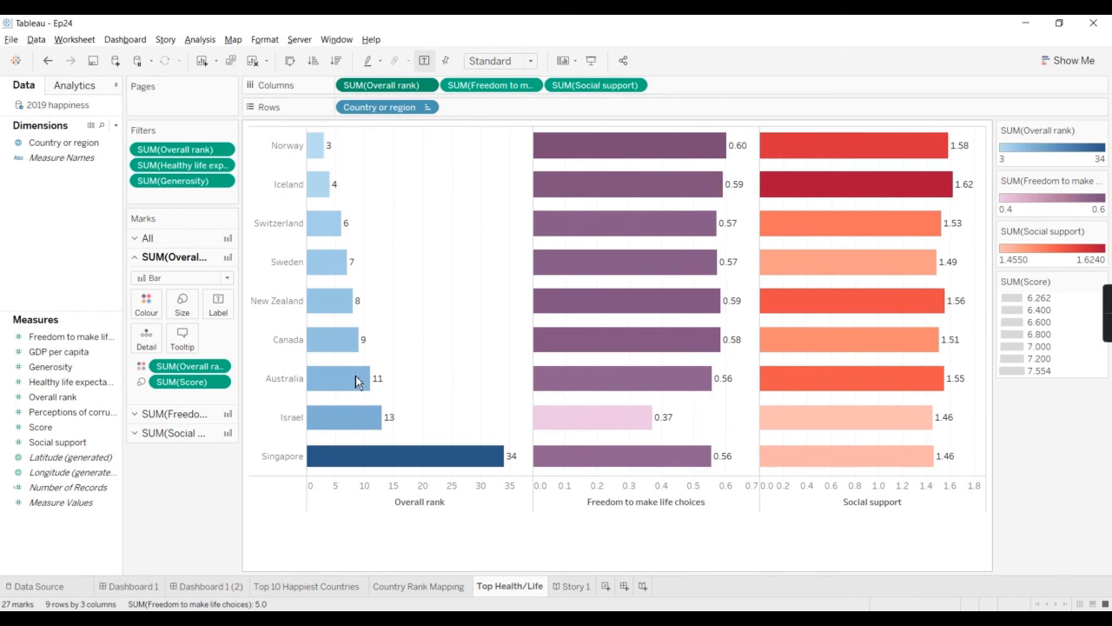
Step: Try a per-pane reference line at the average of SUM(Overall rank) on the Overall rank axis, and undo it
{"action": "right_click", "coordinate": [329, 492]}
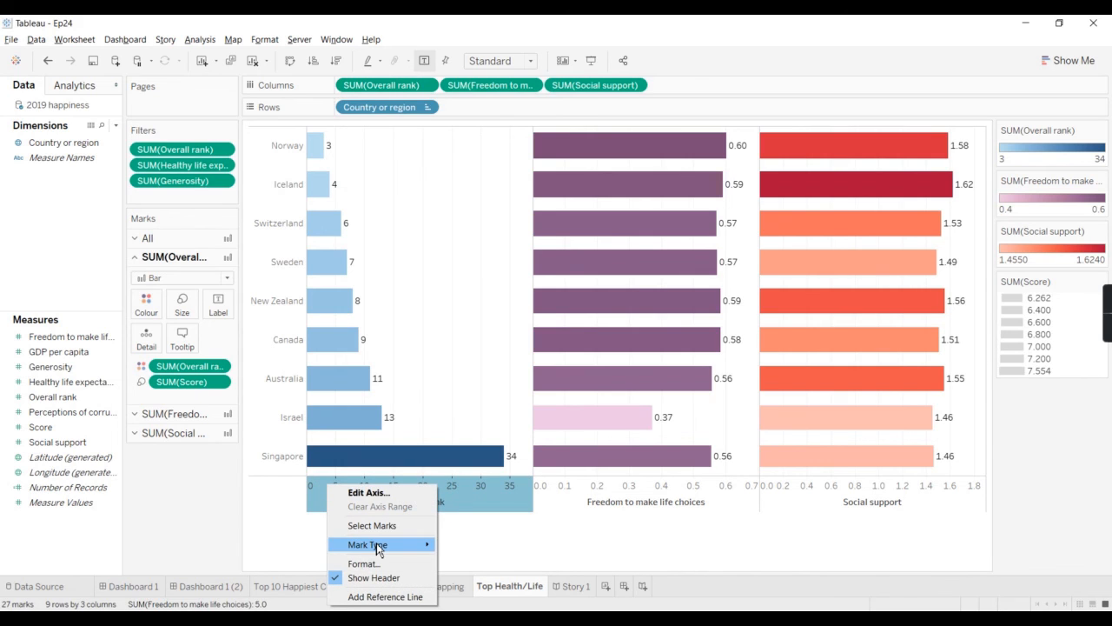
{"action": "mouse_move", "coordinate": [377, 547]}
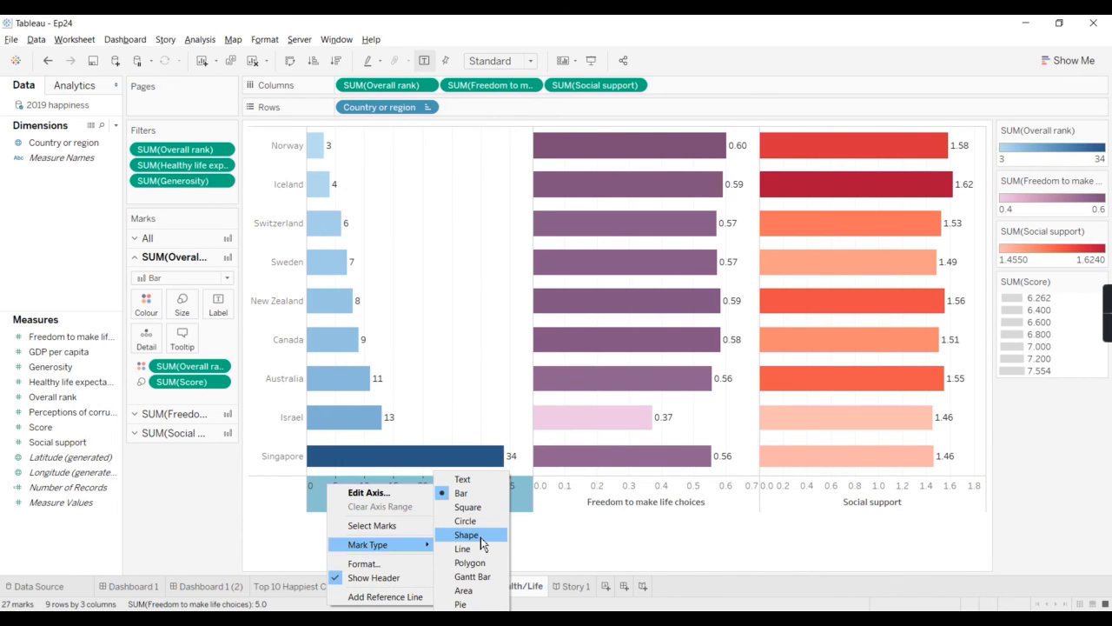
{"action": "left_click", "coordinate": [380, 598]}
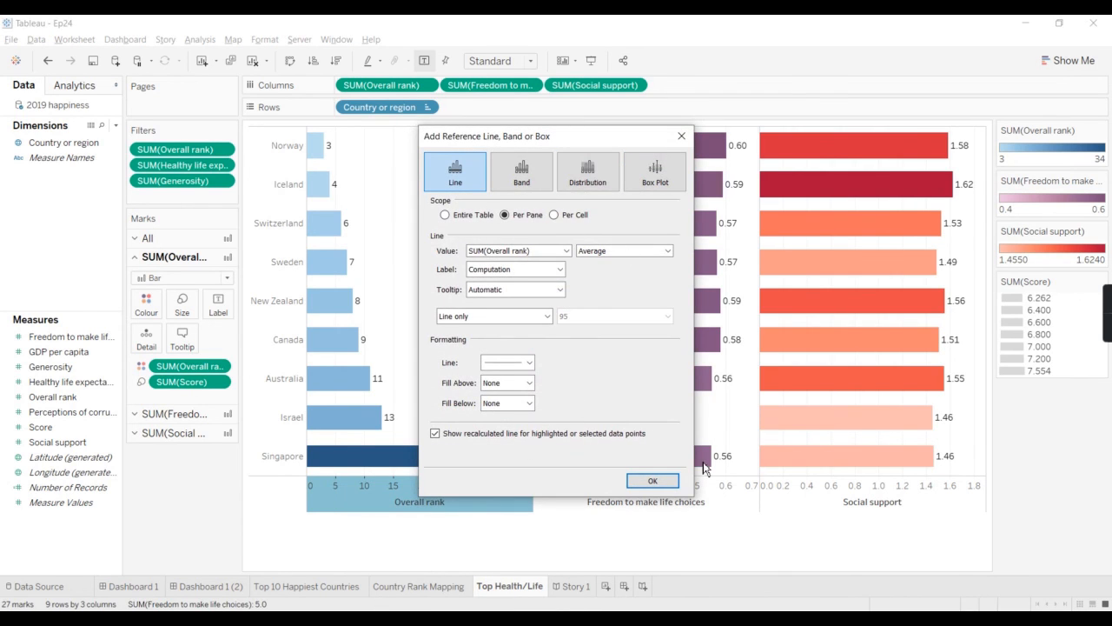
{"action": "left_click", "coordinate": [652, 482]}
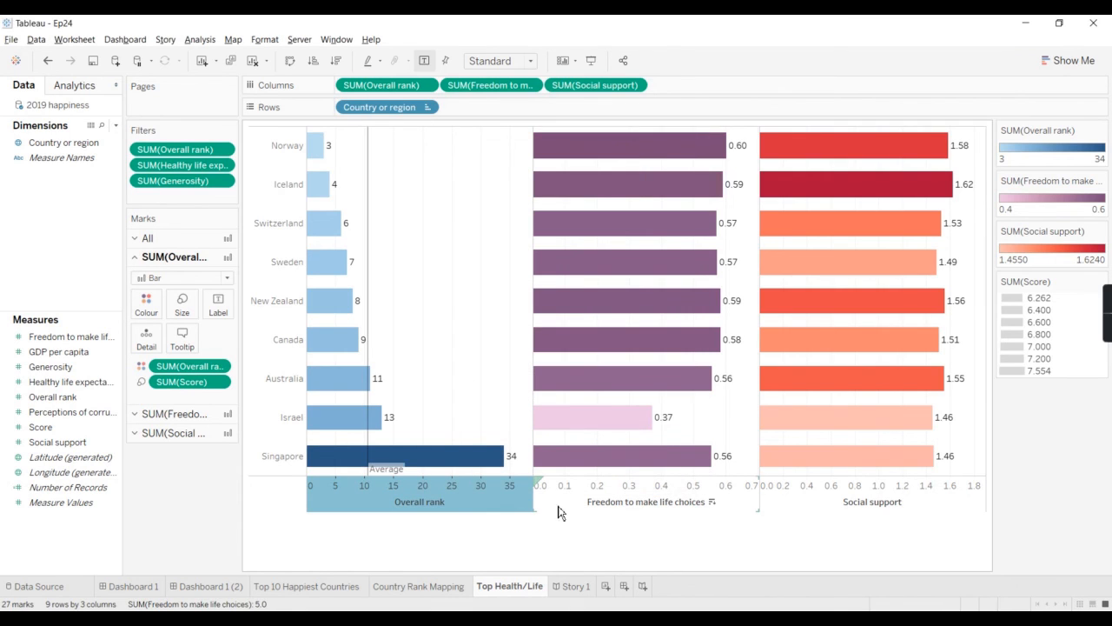
{"action": "key", "text": "ctrl+z"}
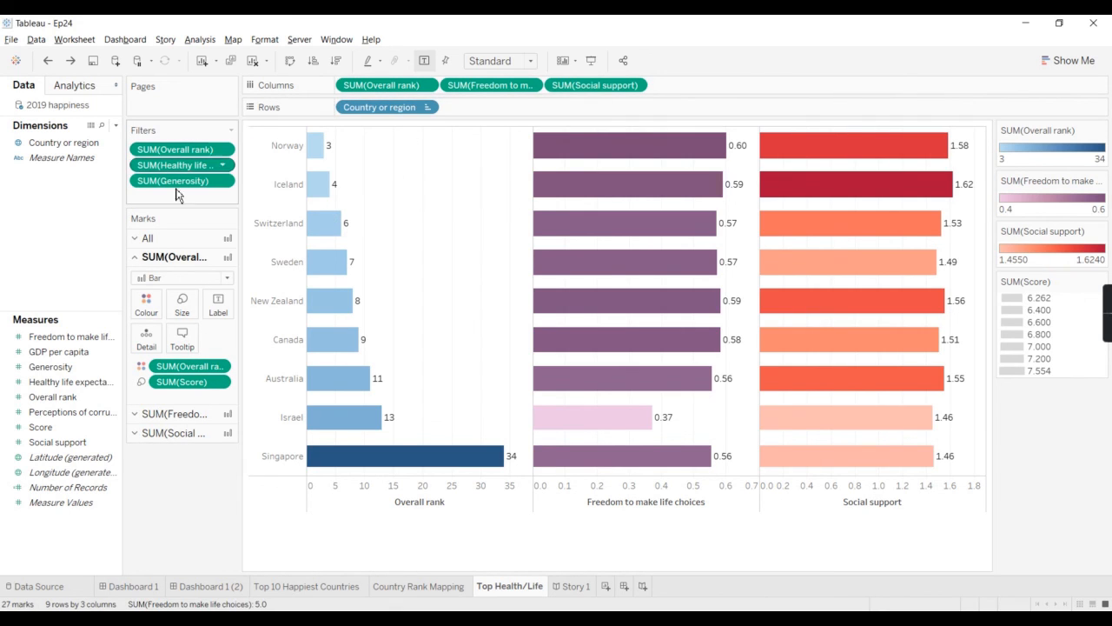
Step: Display the mark settings shared by all measures and examine the details of Norway's Freedom to make life choices bar
{"action": "left_click", "coordinate": [144, 238]}
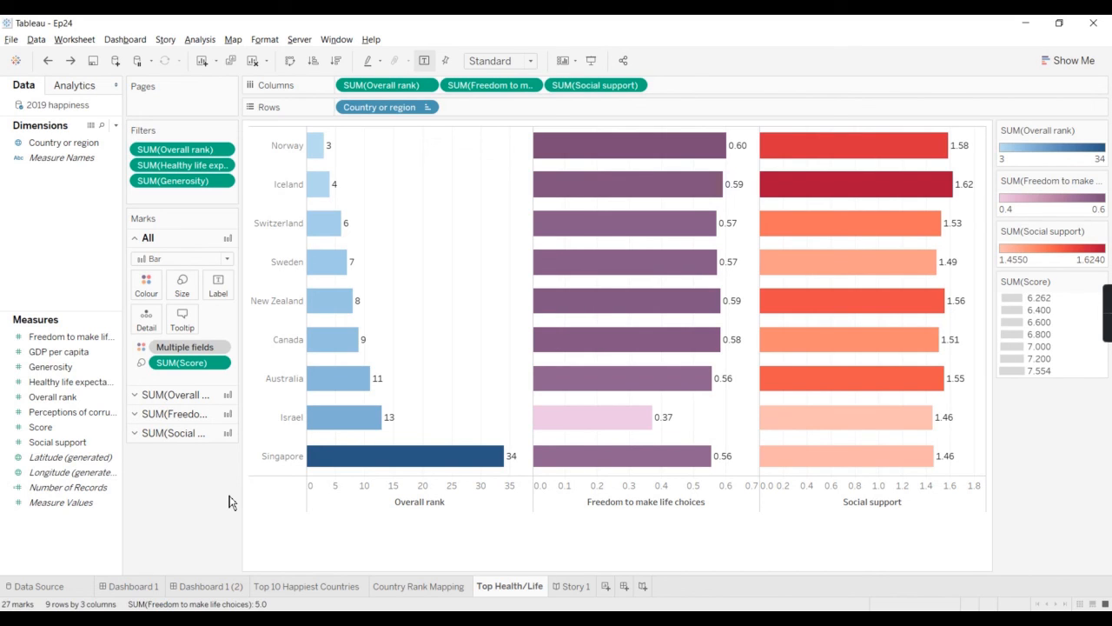
{"action": "mouse_move", "coordinate": [627, 153]}
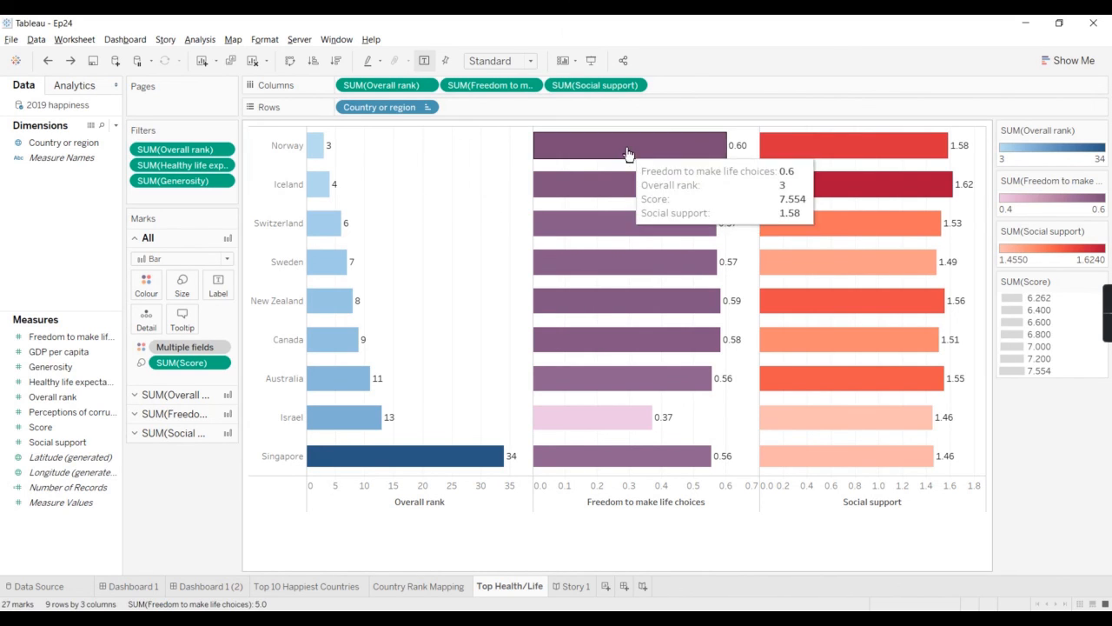